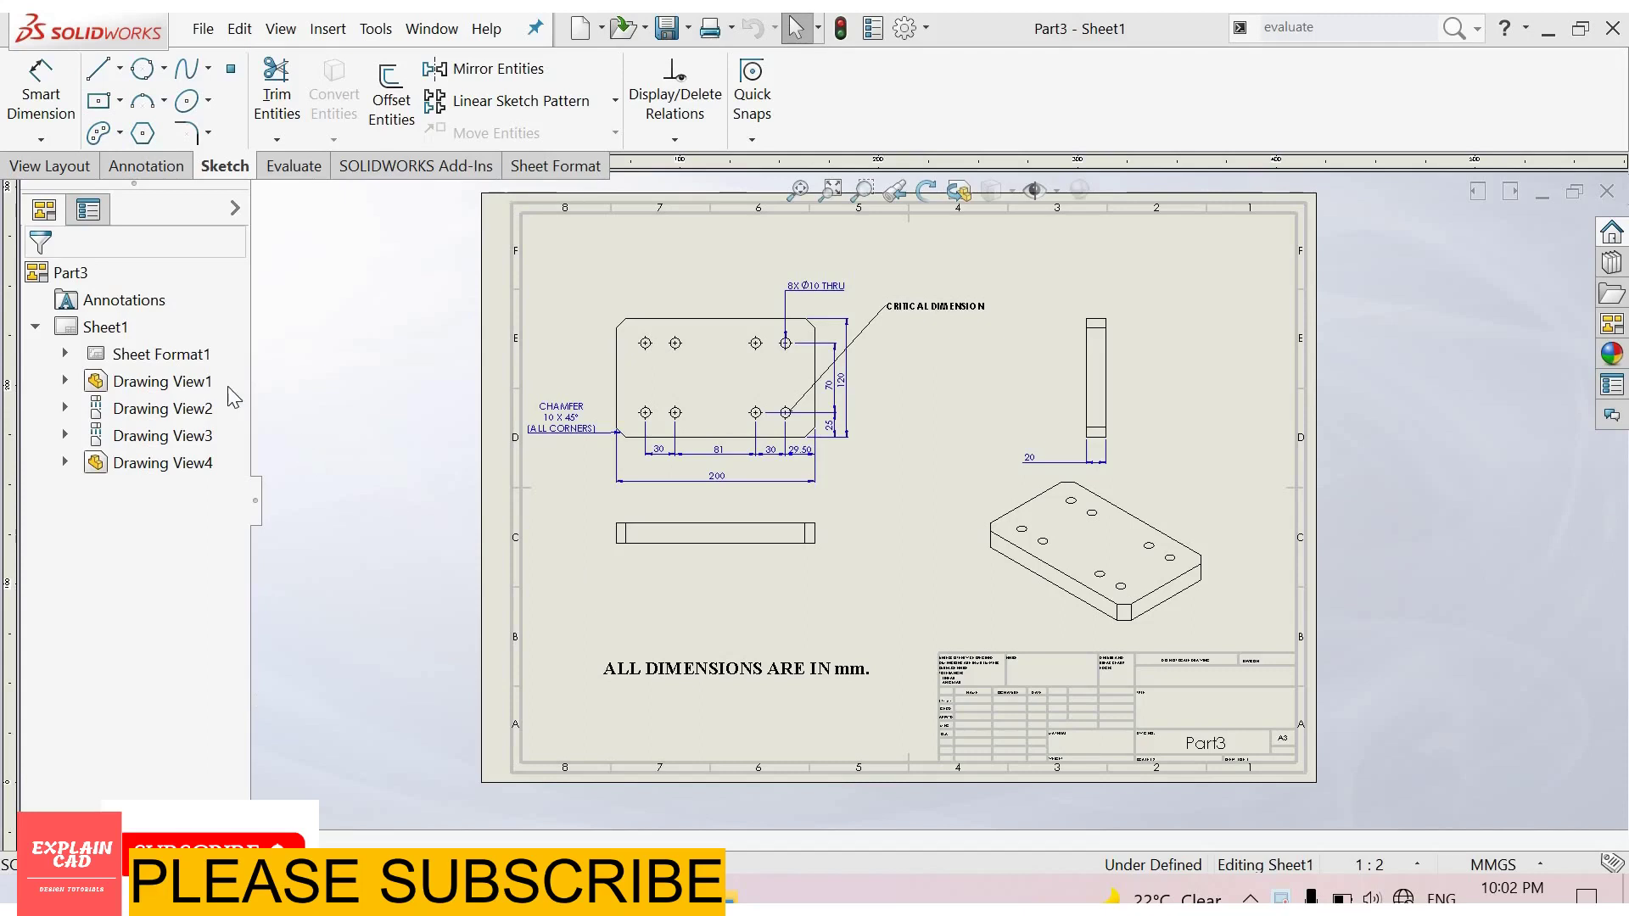
# - Open the sheet format of Sheet1 for editing
pyautogui.click(159, 356)
pyautogui.rightClick(158, 362)
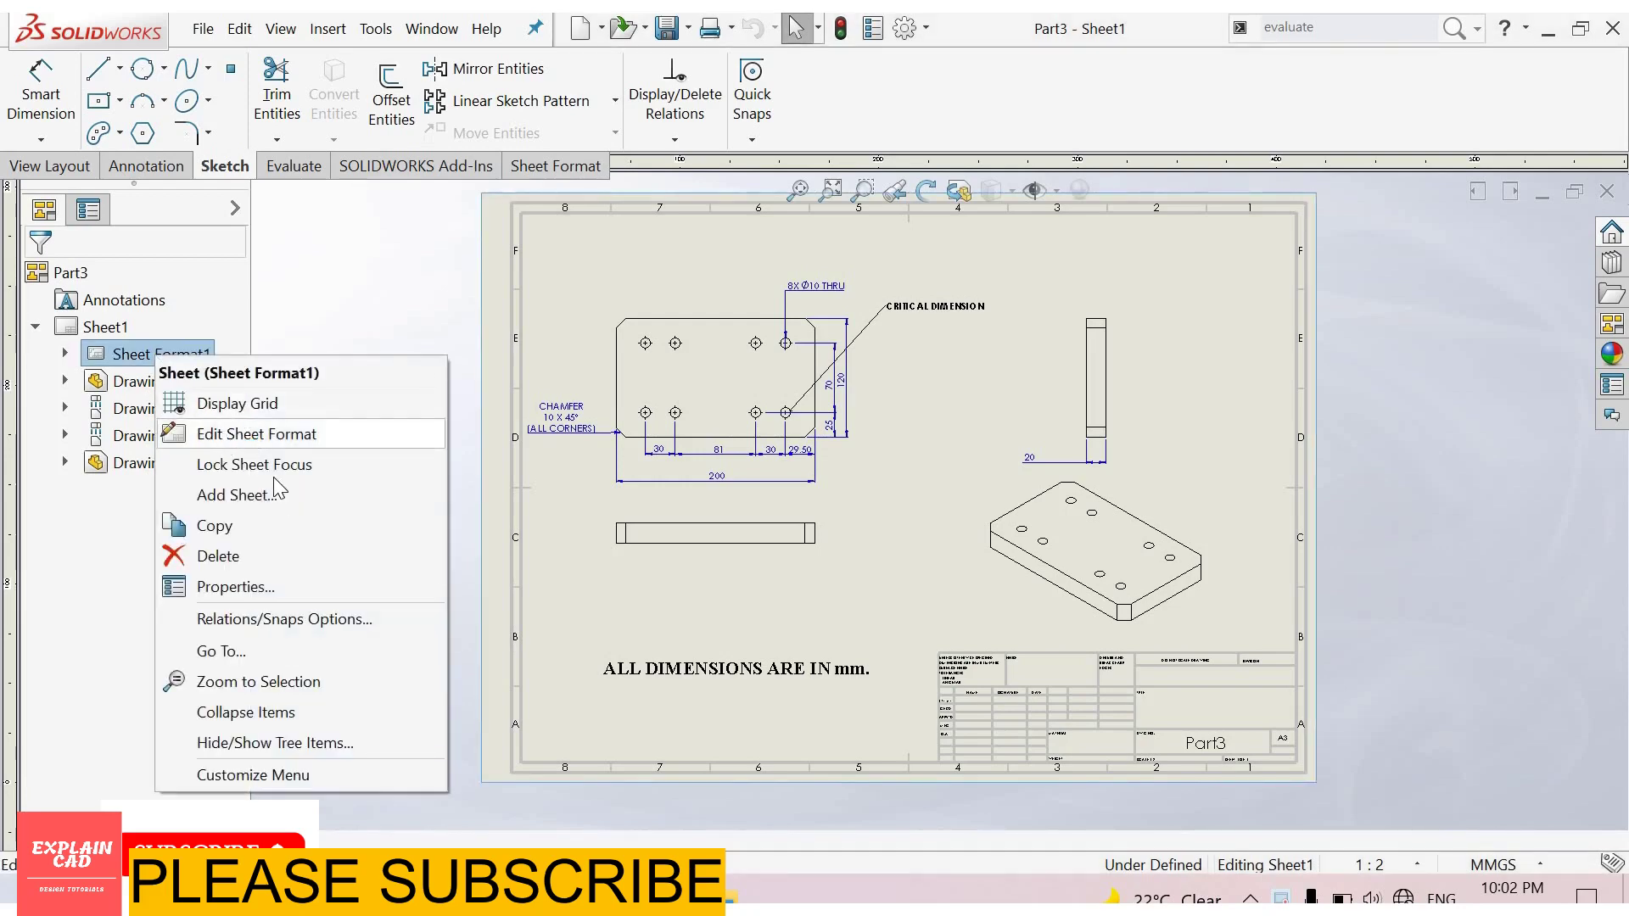
pyautogui.click(246, 434)
# - Replace the tolerance and surface finish note in the title block's upper-left cell with PROJECT
pyautogui.scroll(5, 928, 680)
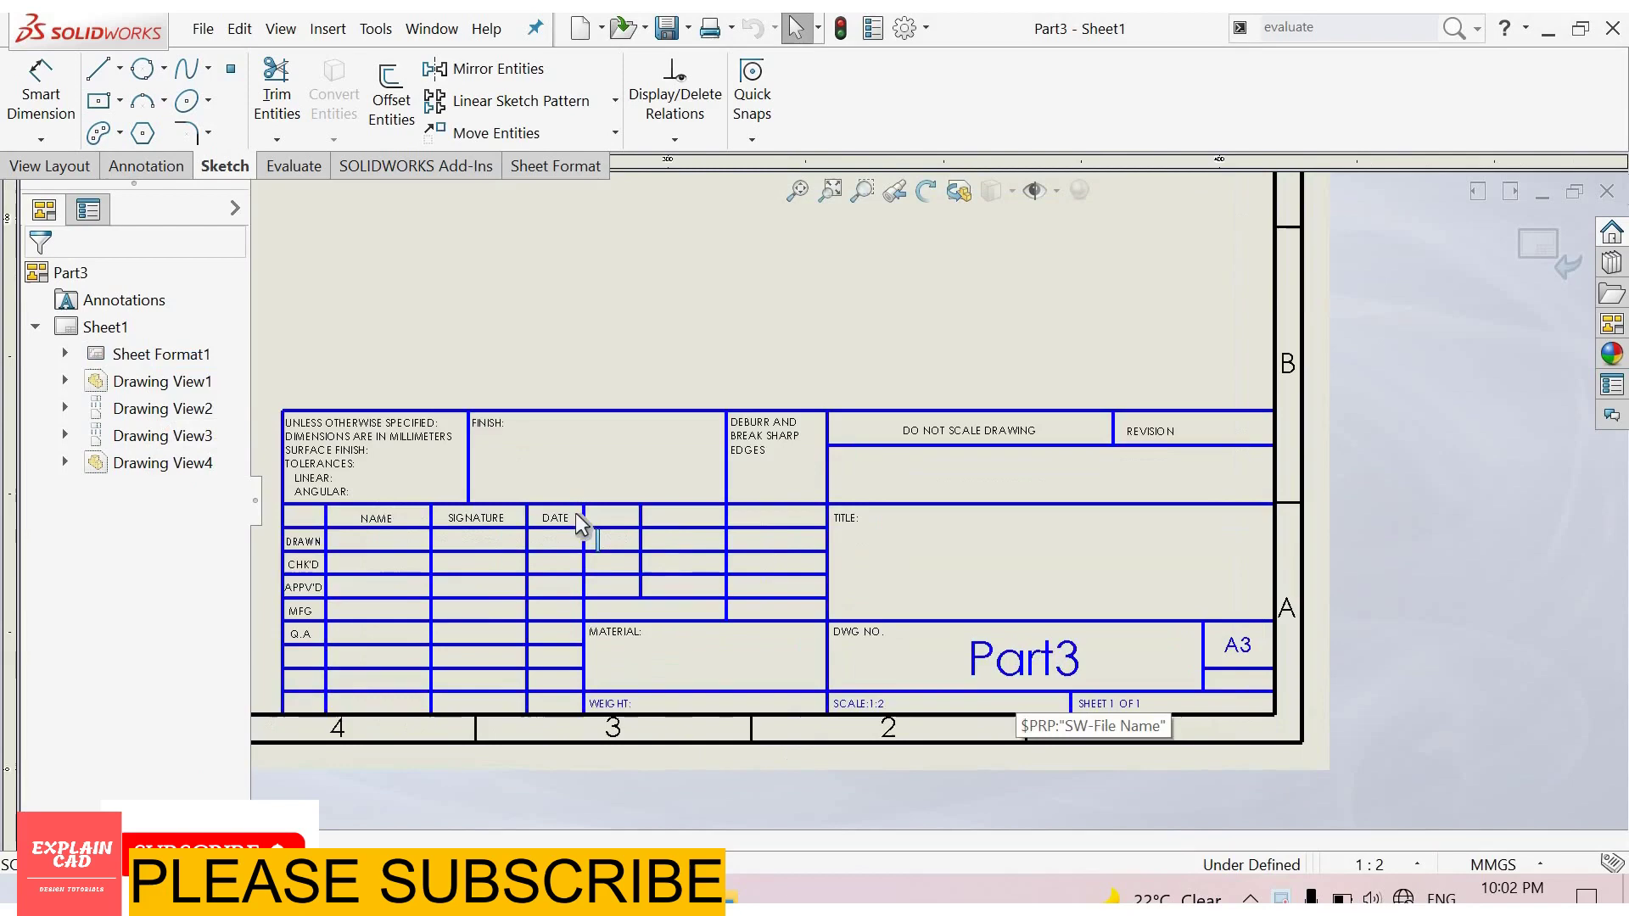
pyautogui.doubleClick(347, 455)
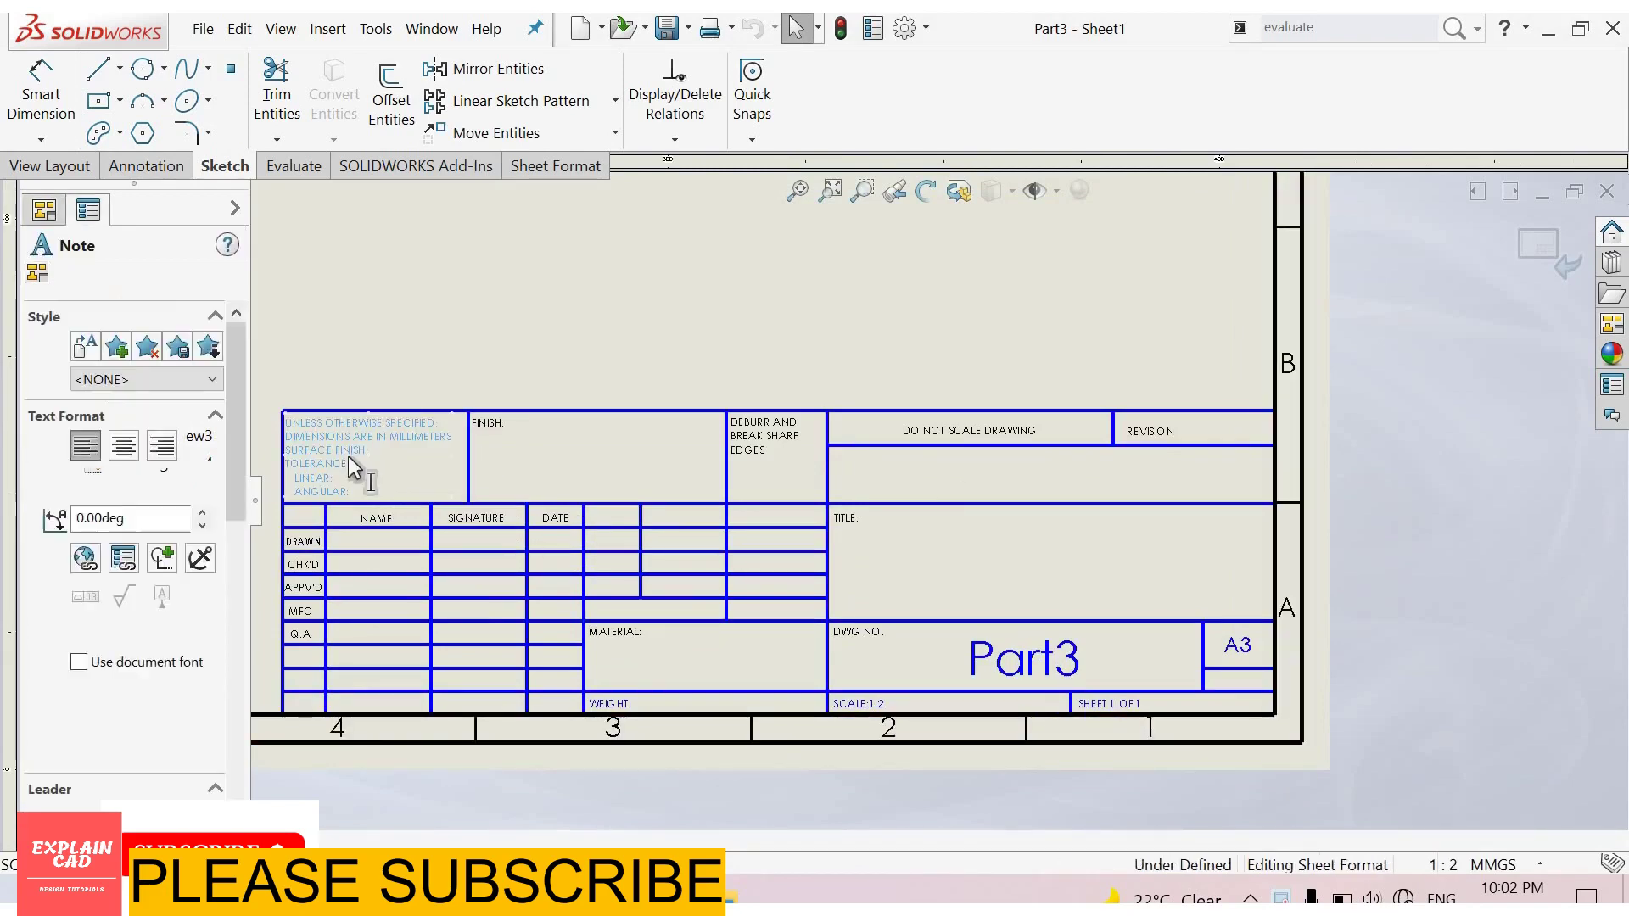
pyautogui.write('P')
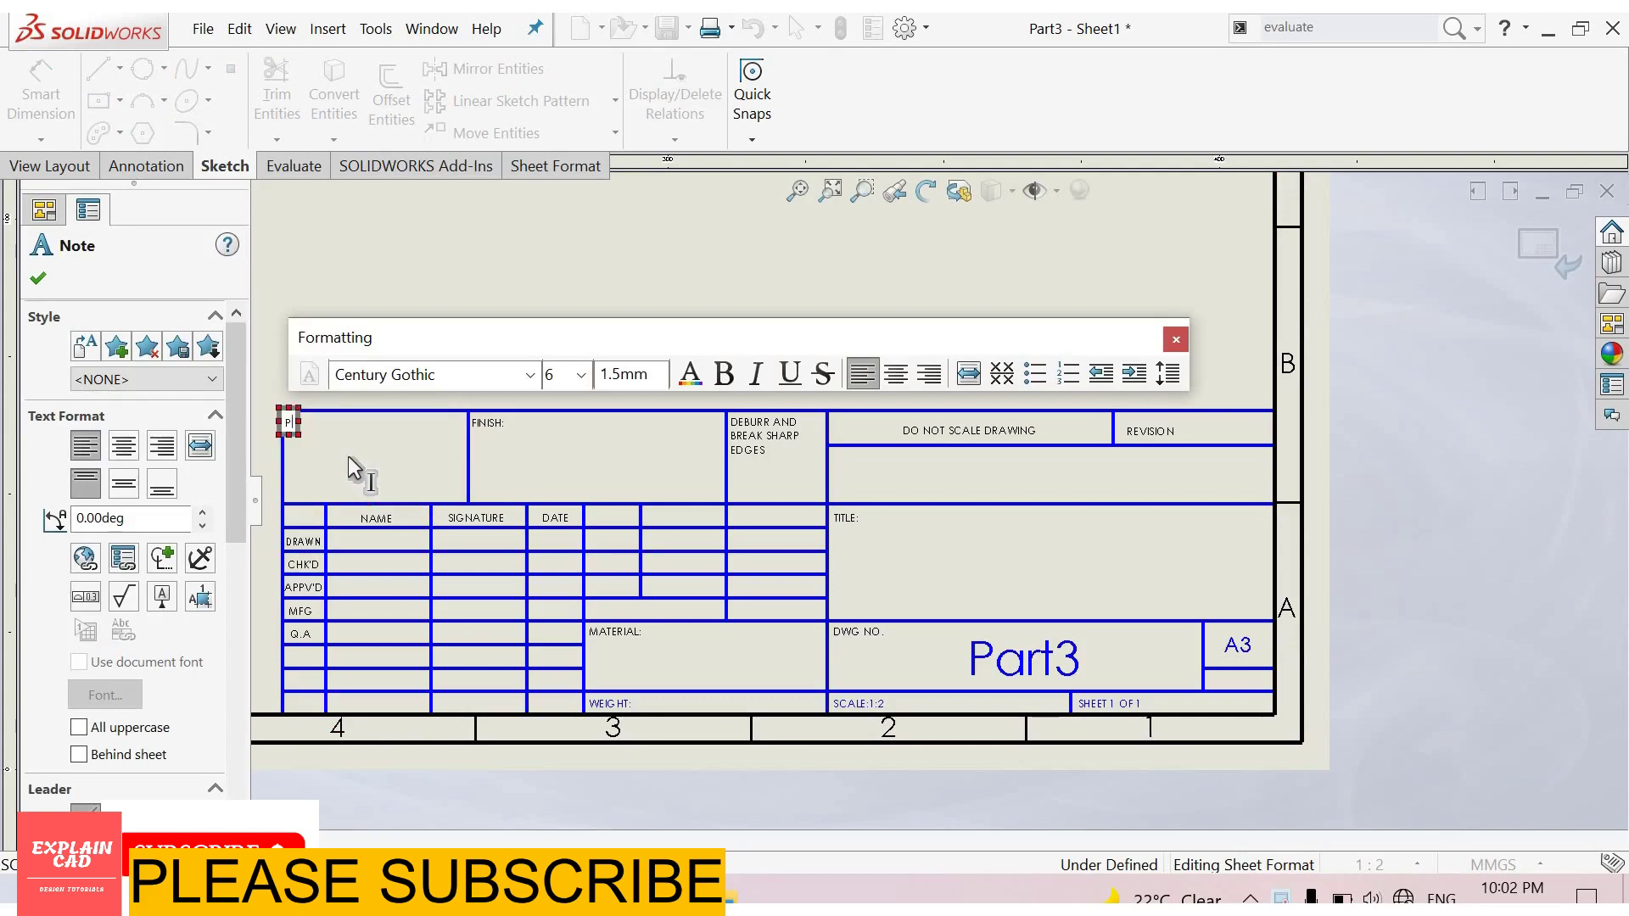
pyautogui.write('ROJECT')
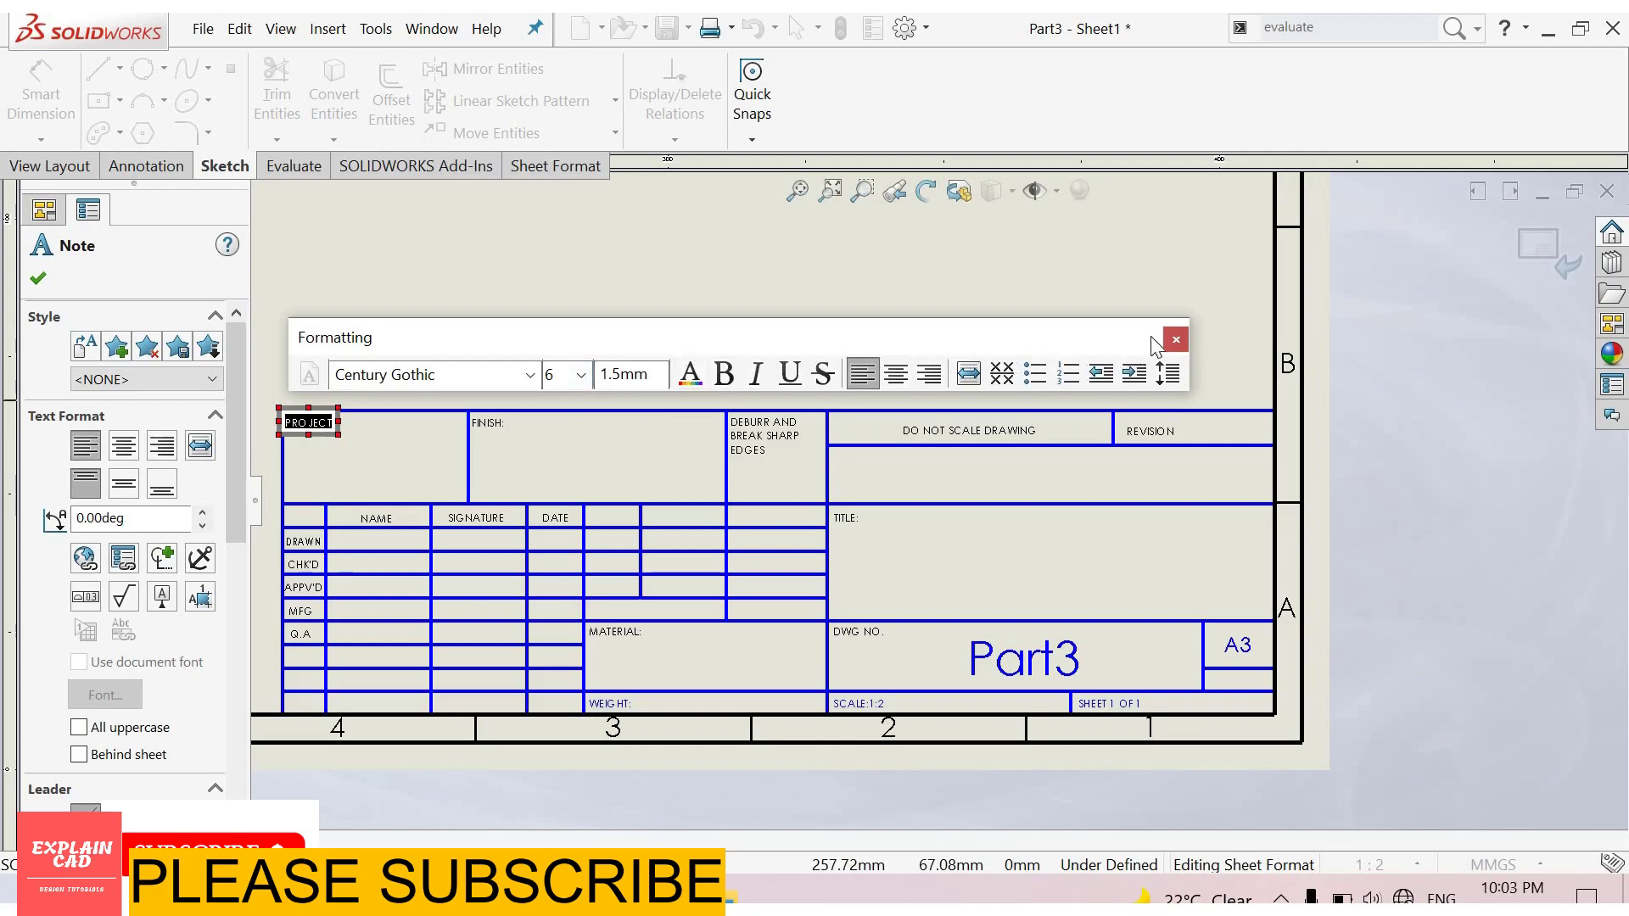
# - Make the PROJECT note bold with font size 16
pyautogui.click(724, 376)
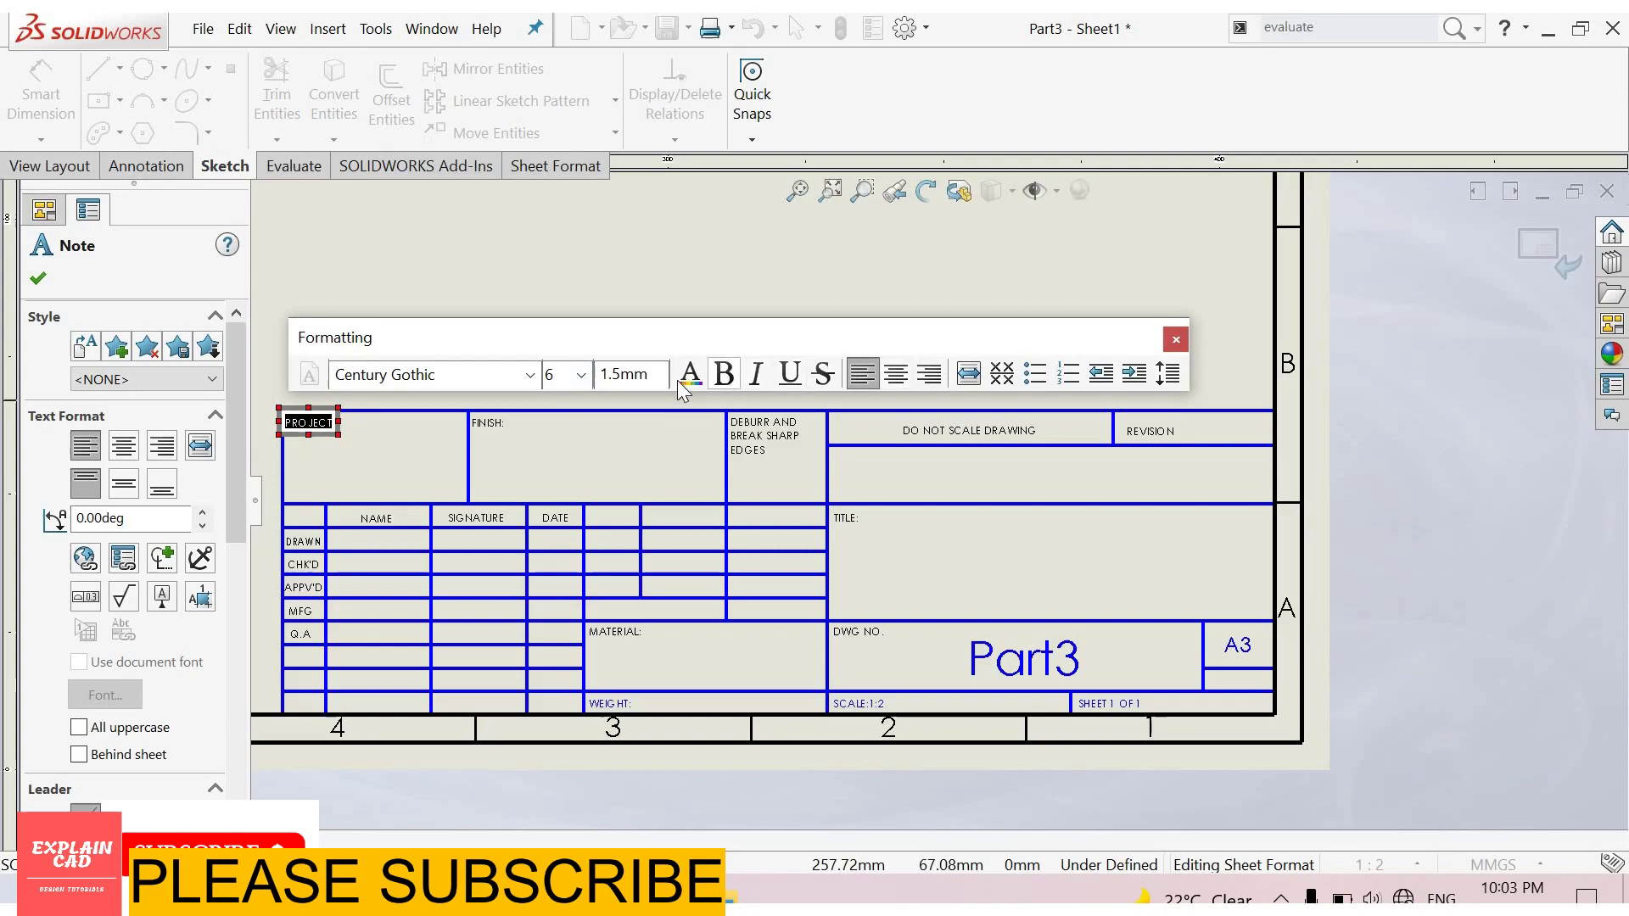
pyautogui.click(581, 376)
pyautogui.click(555, 525)
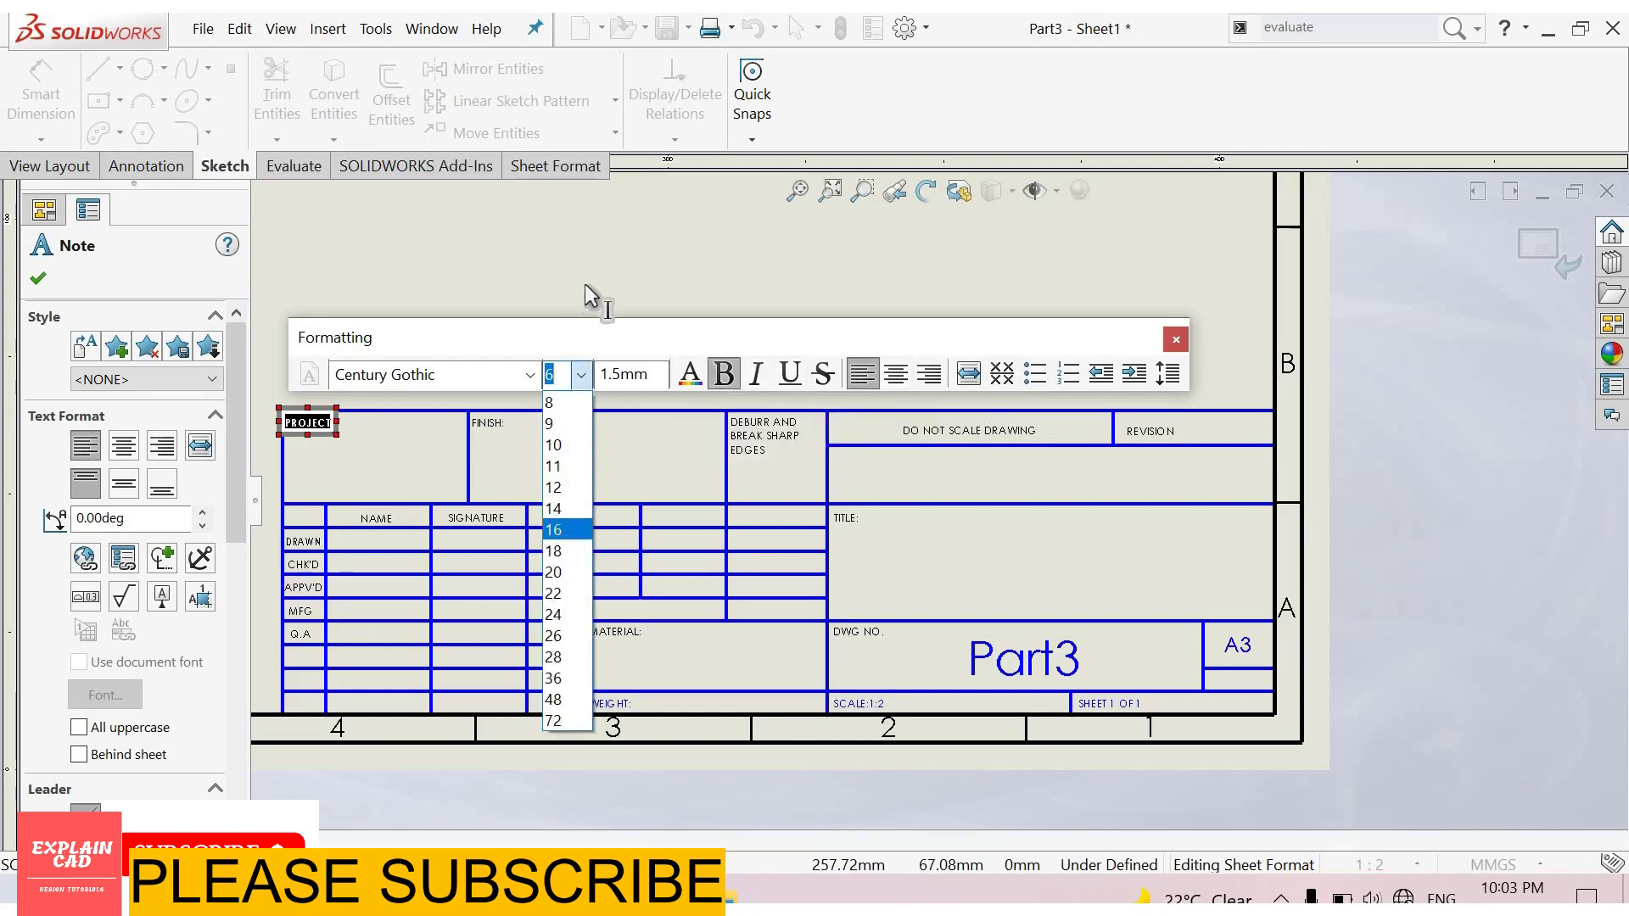
pyautogui.click(484, 484)
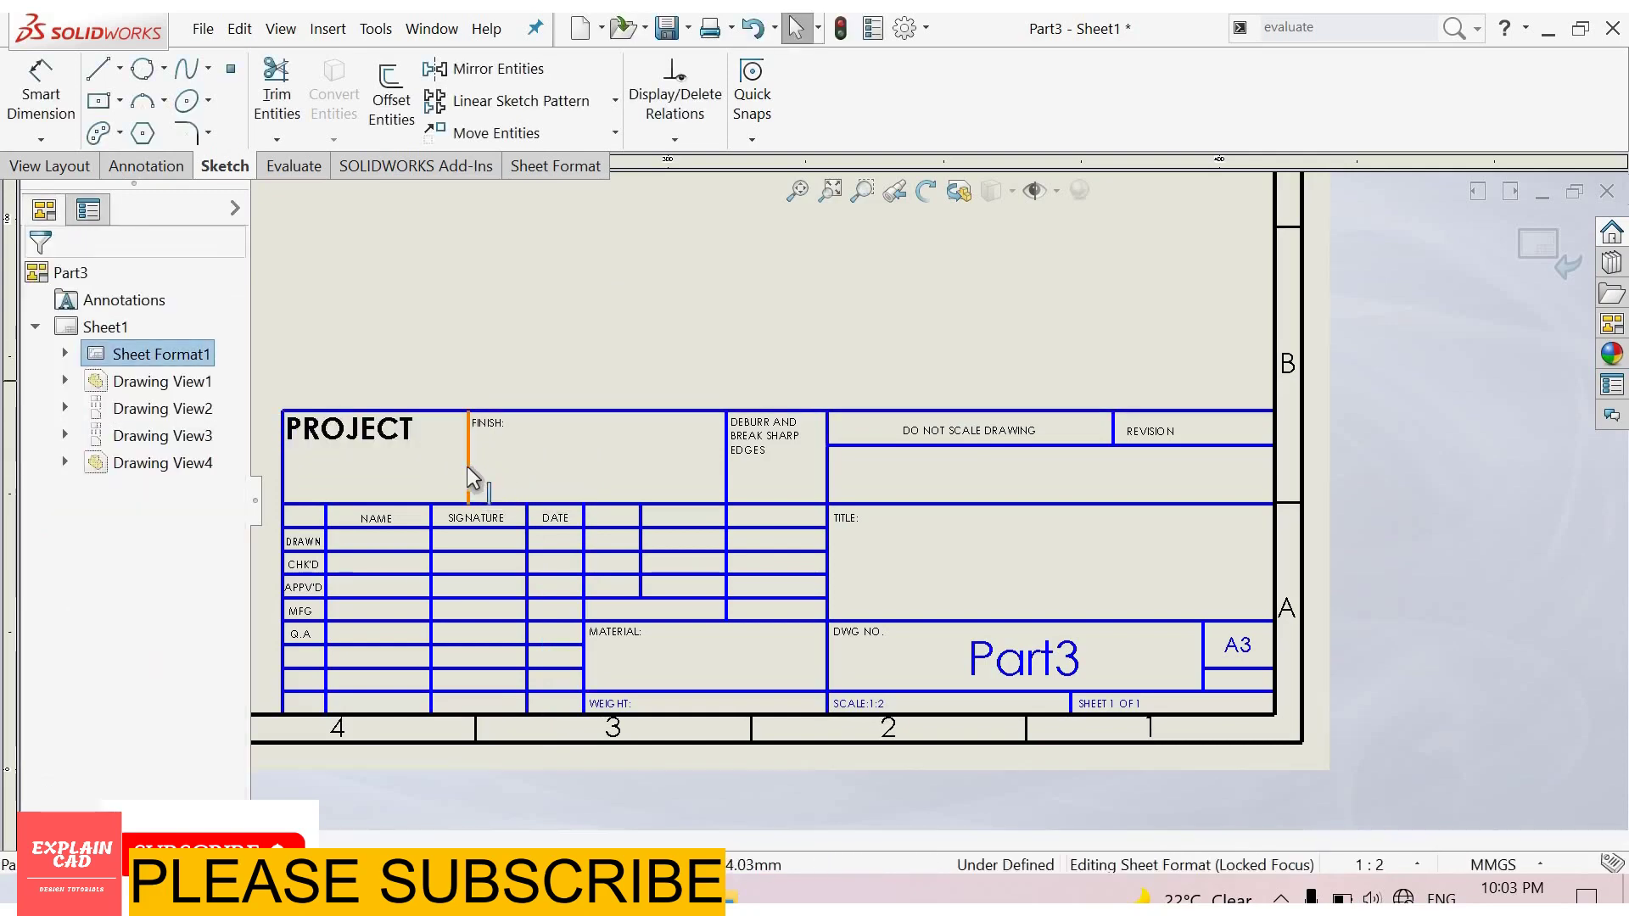
# - Delete the vertical divider beside PROJECT and the FINISH note from the title block
pyautogui.click(475, 461)
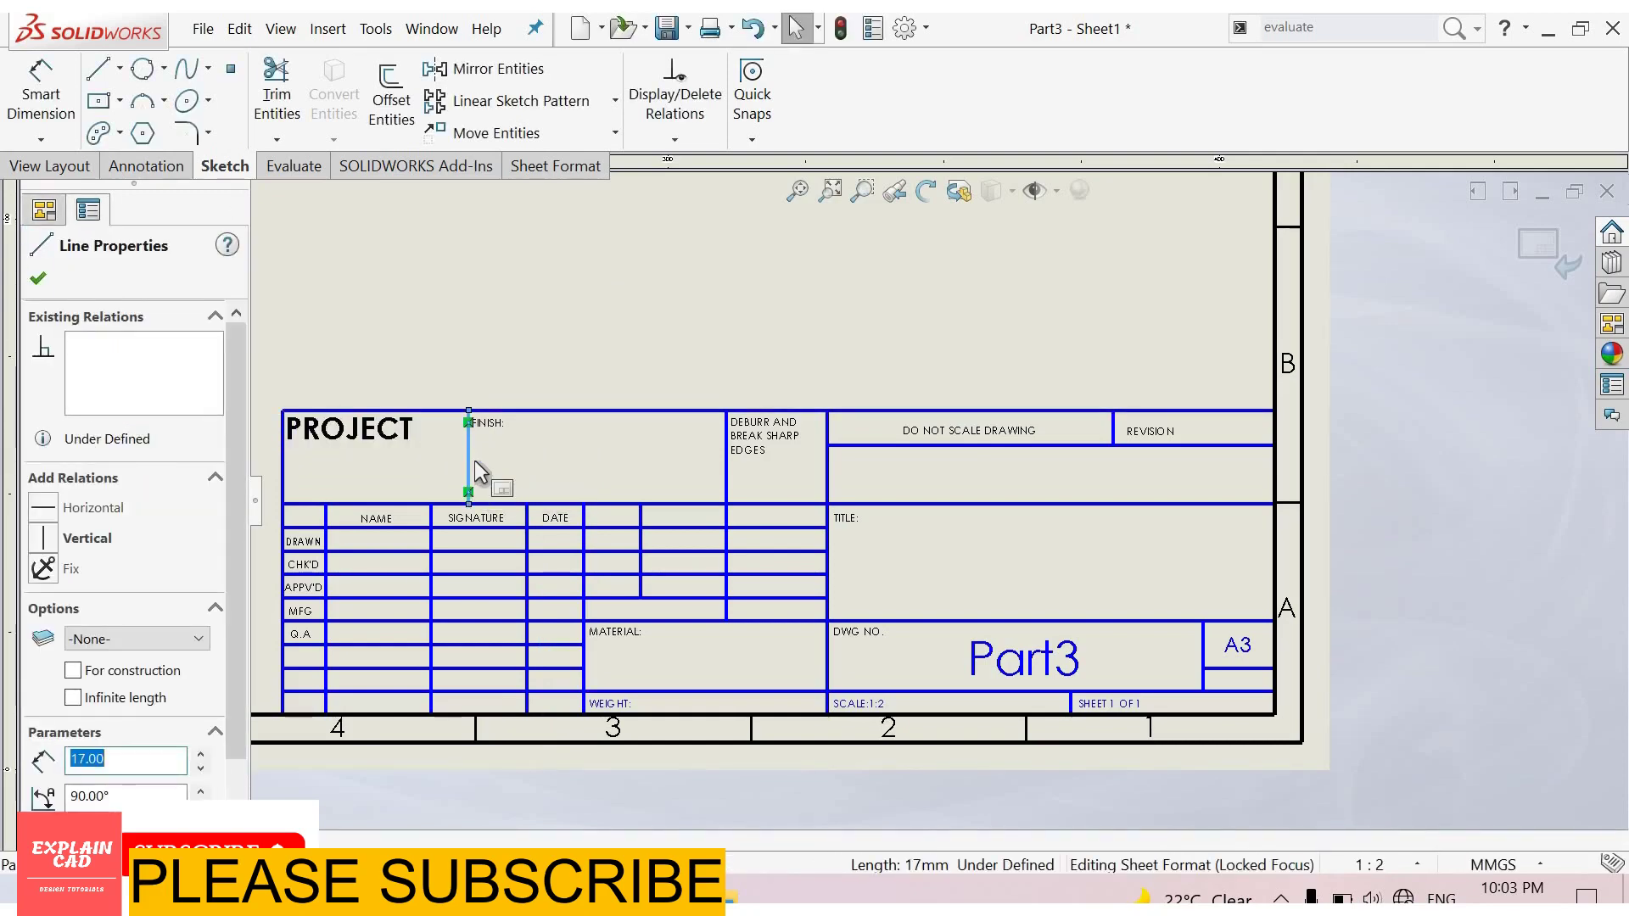
pyautogui.press('Delete')
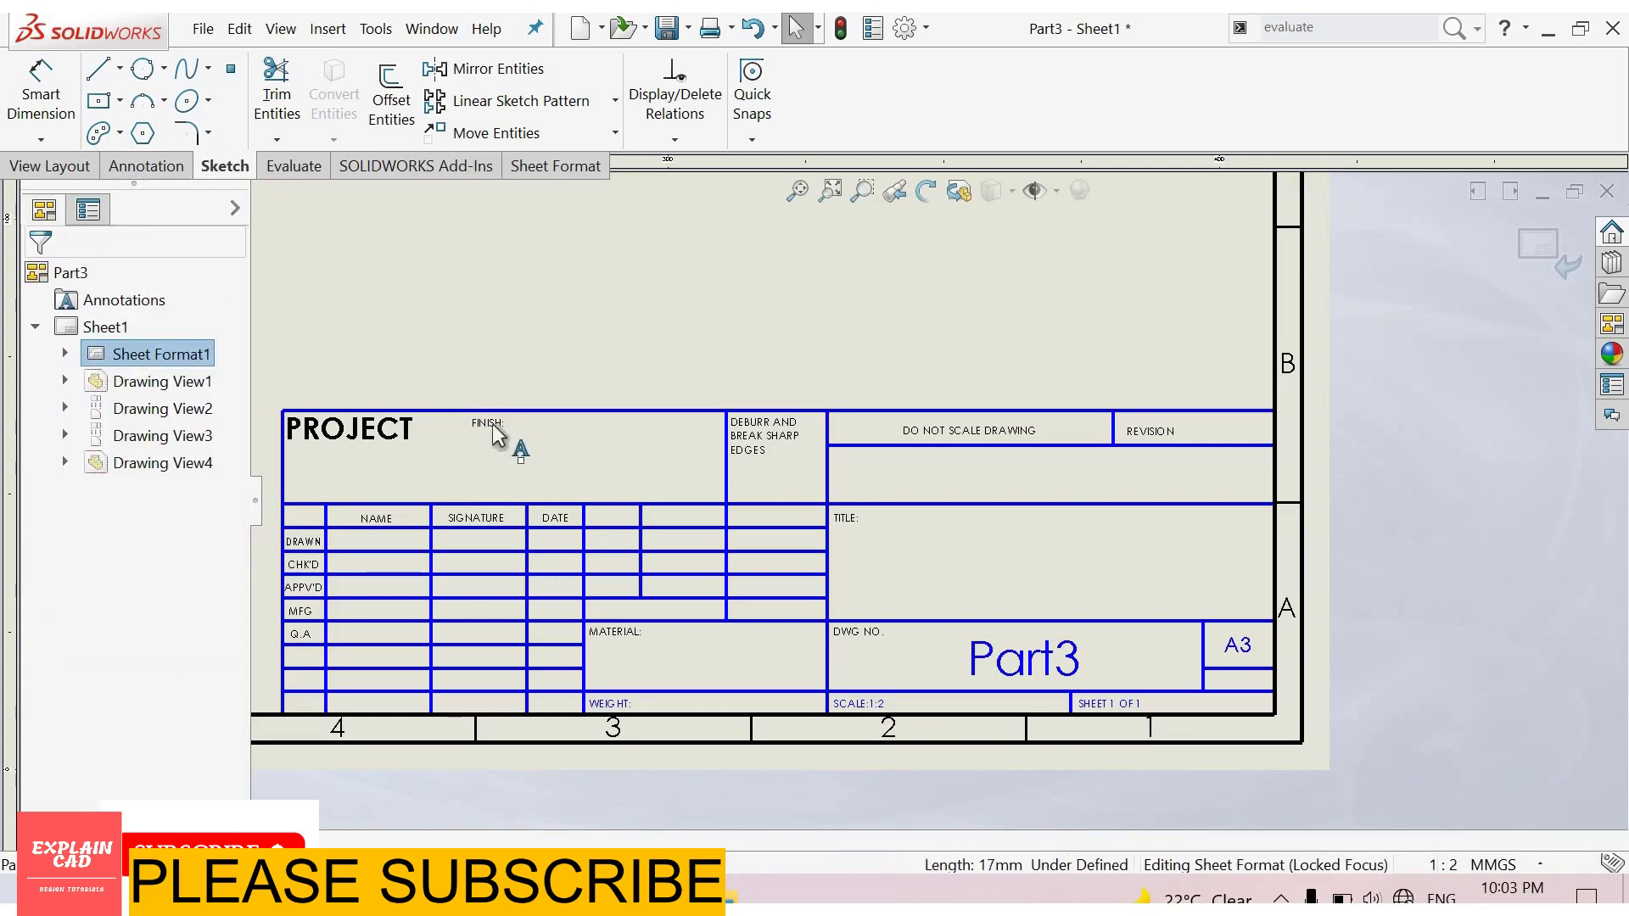
pyautogui.doubleClick(493, 426)
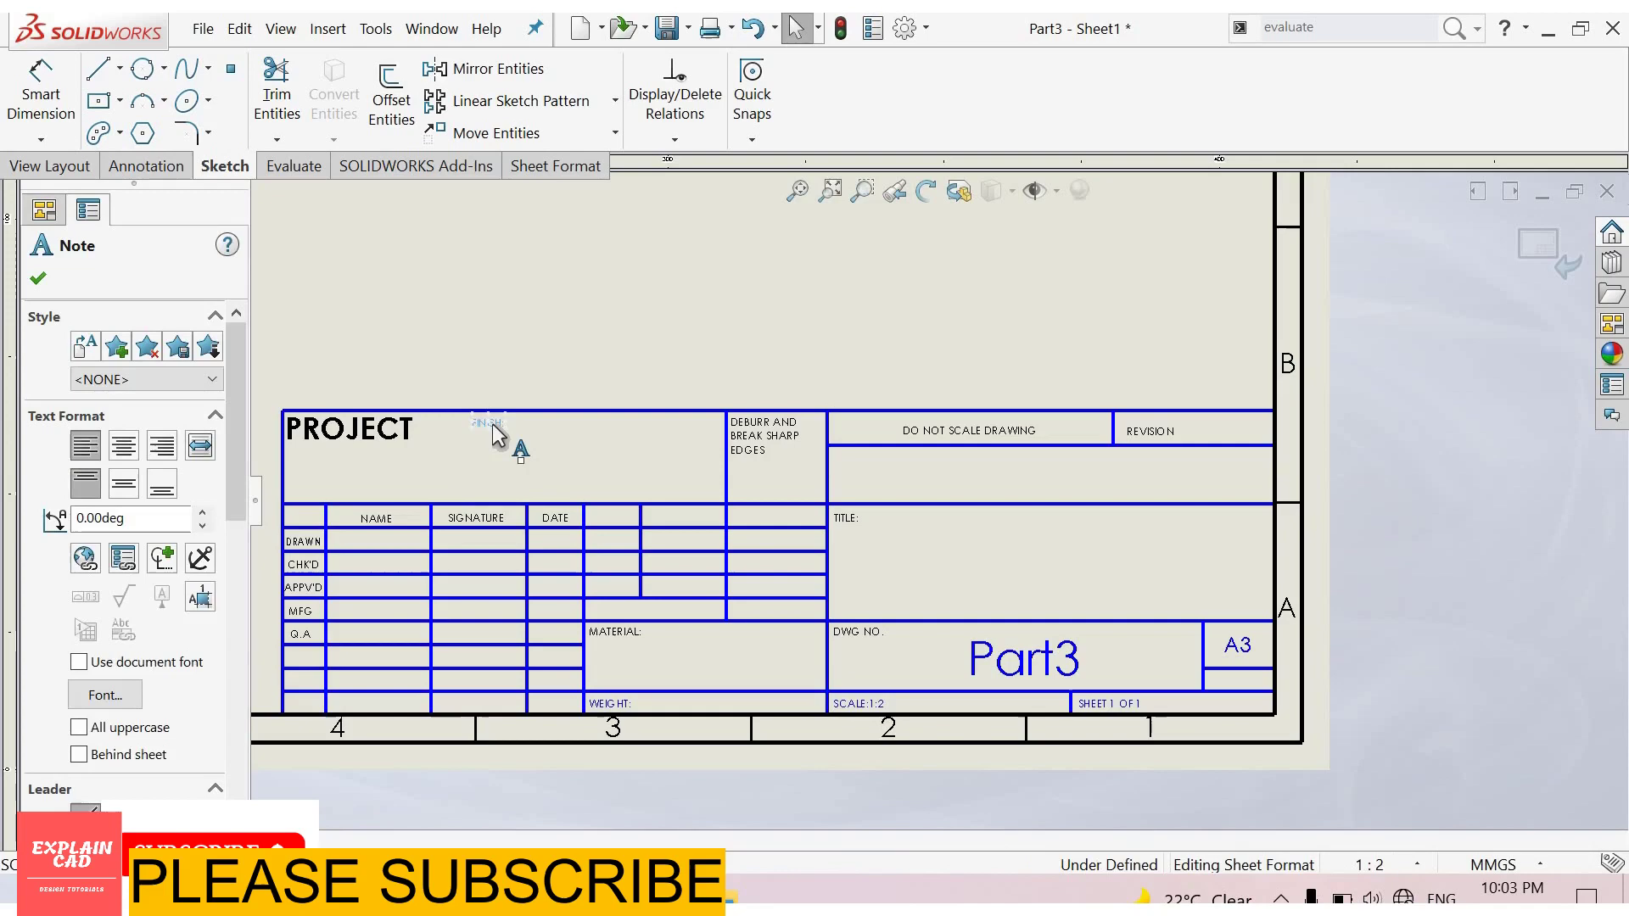
pyautogui.press('Delete')
pyautogui.click(608, 431)
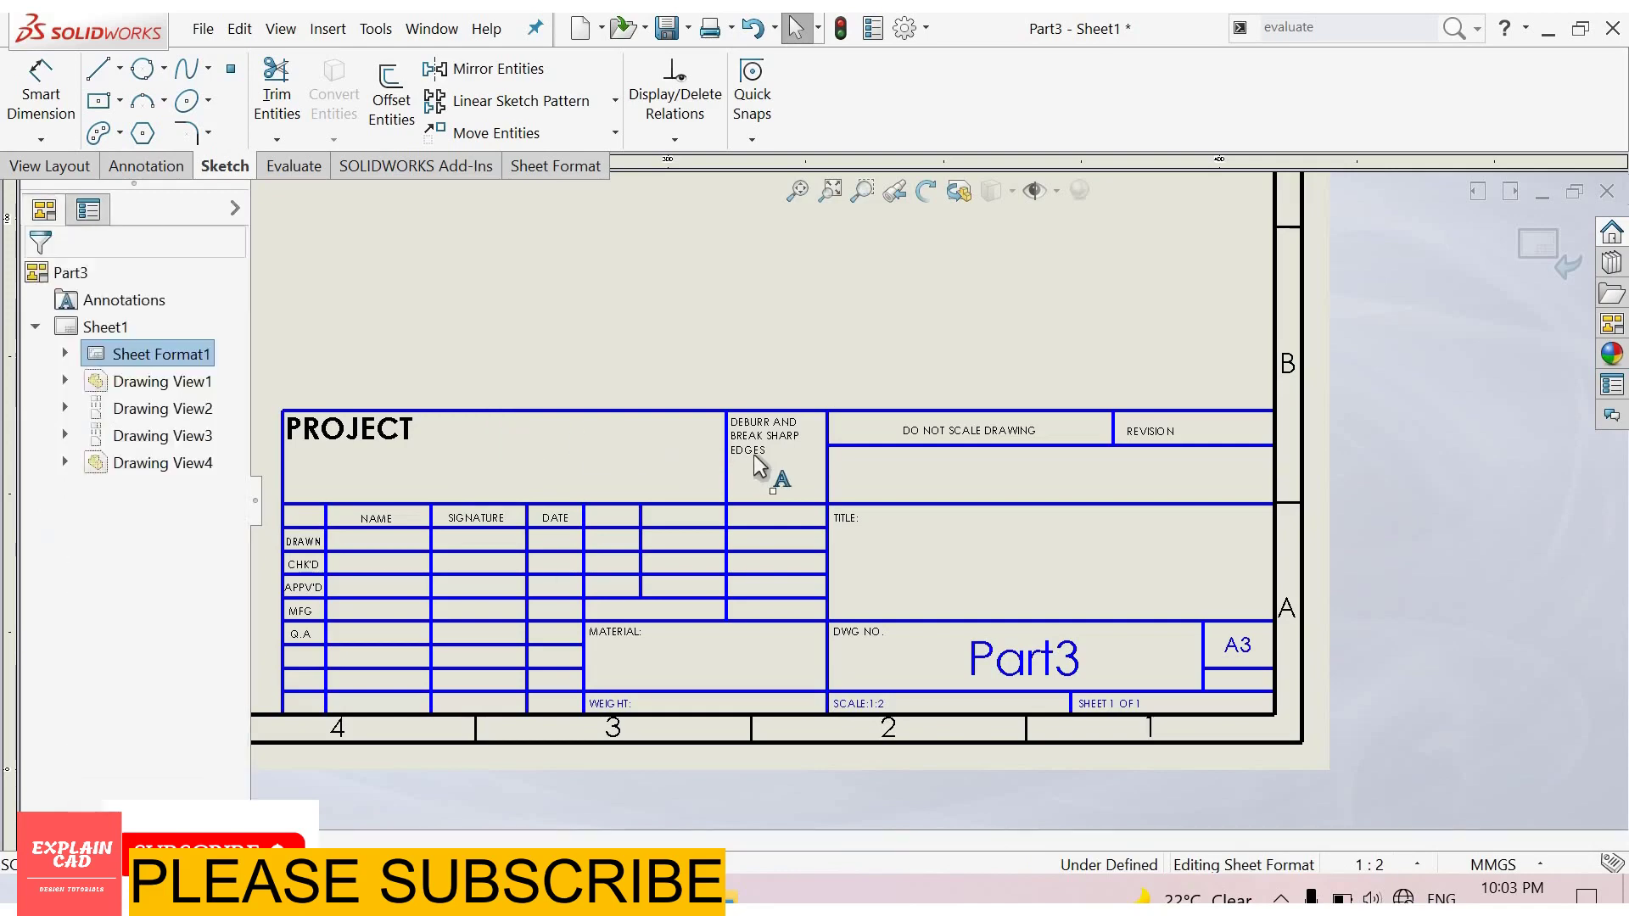
# - Draw a vertical line across the full height of the PROJECT cell, left of the DEBURR AND BREAK SHARP EDGES cell
pyautogui.scroll(-3, 775, 458)
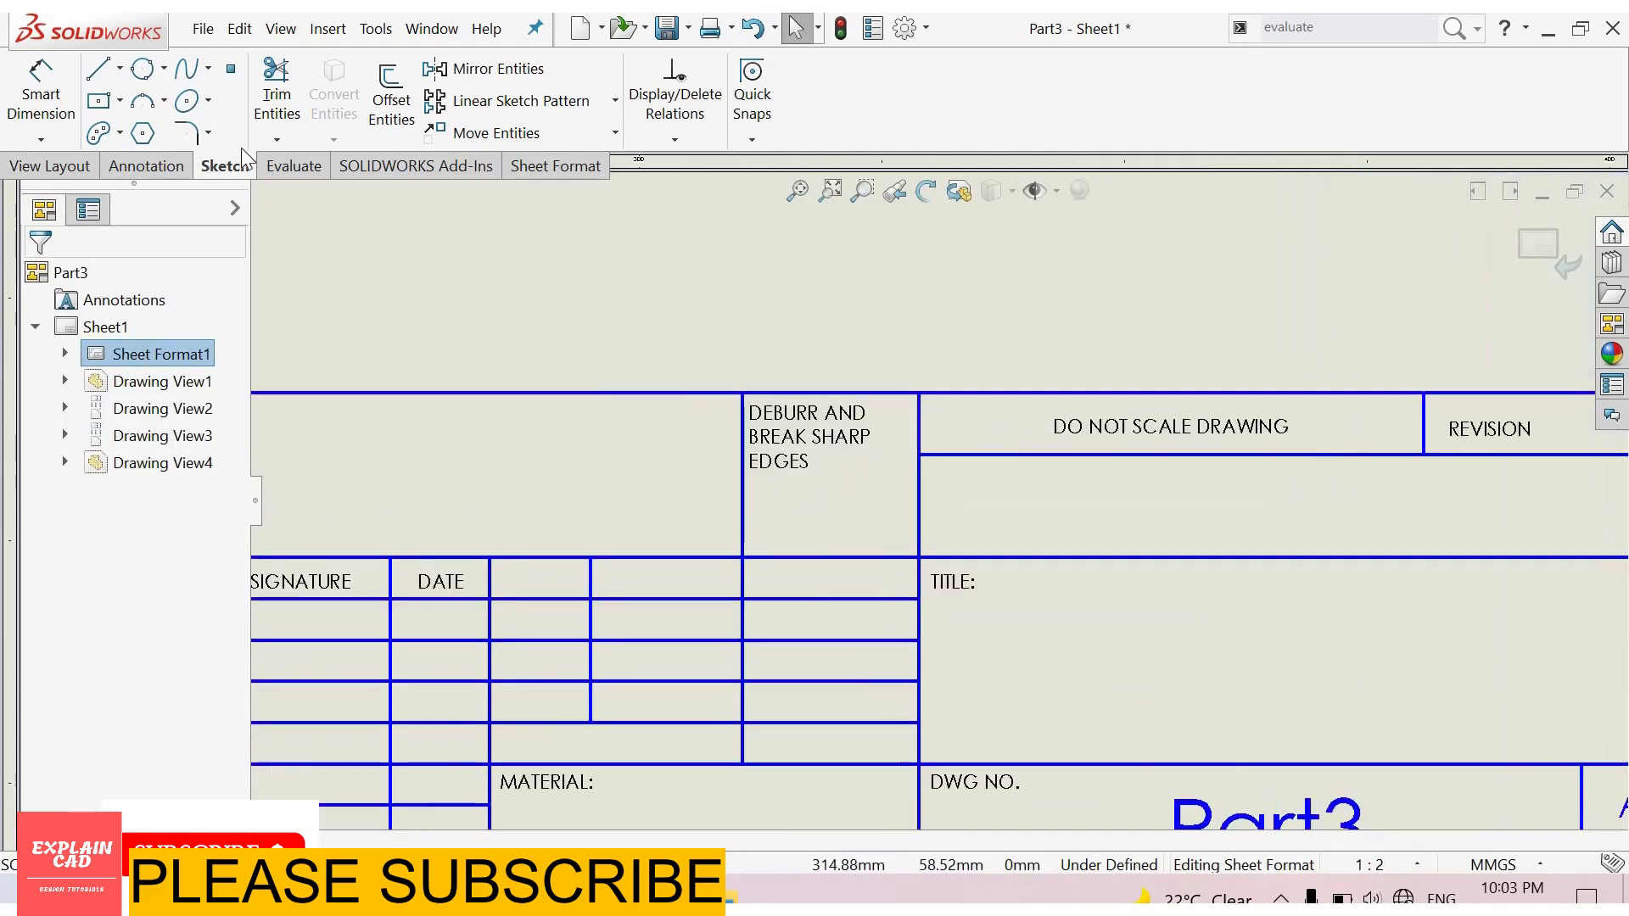
pyautogui.scroll(3, 614, 409)
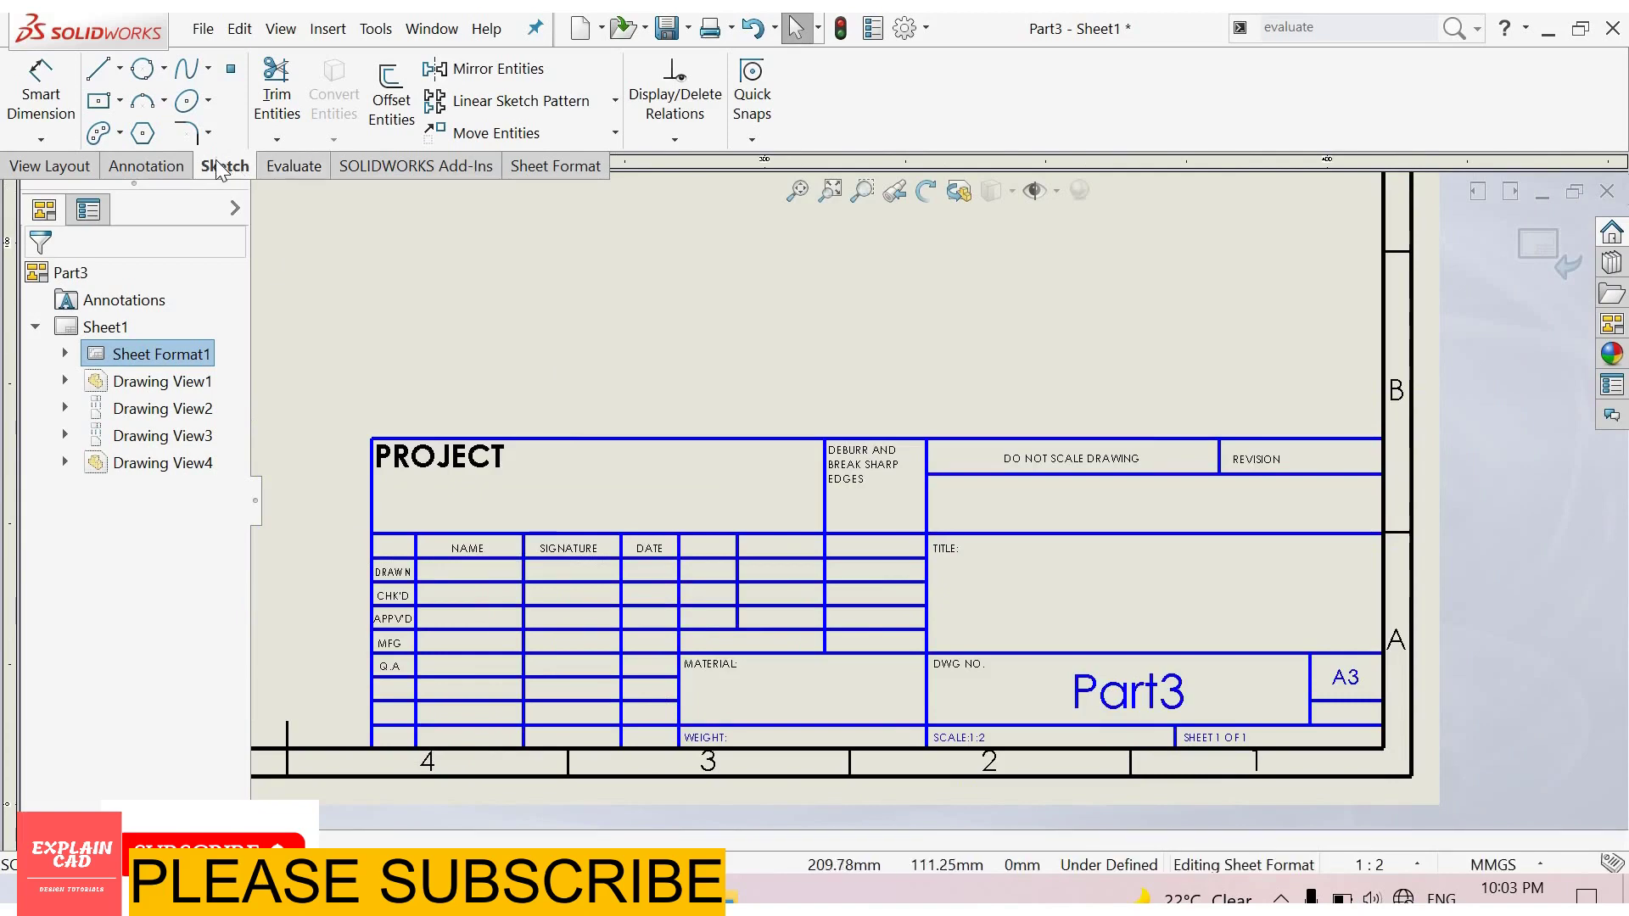
pyautogui.click(97, 72)
pyautogui.click(722, 440)
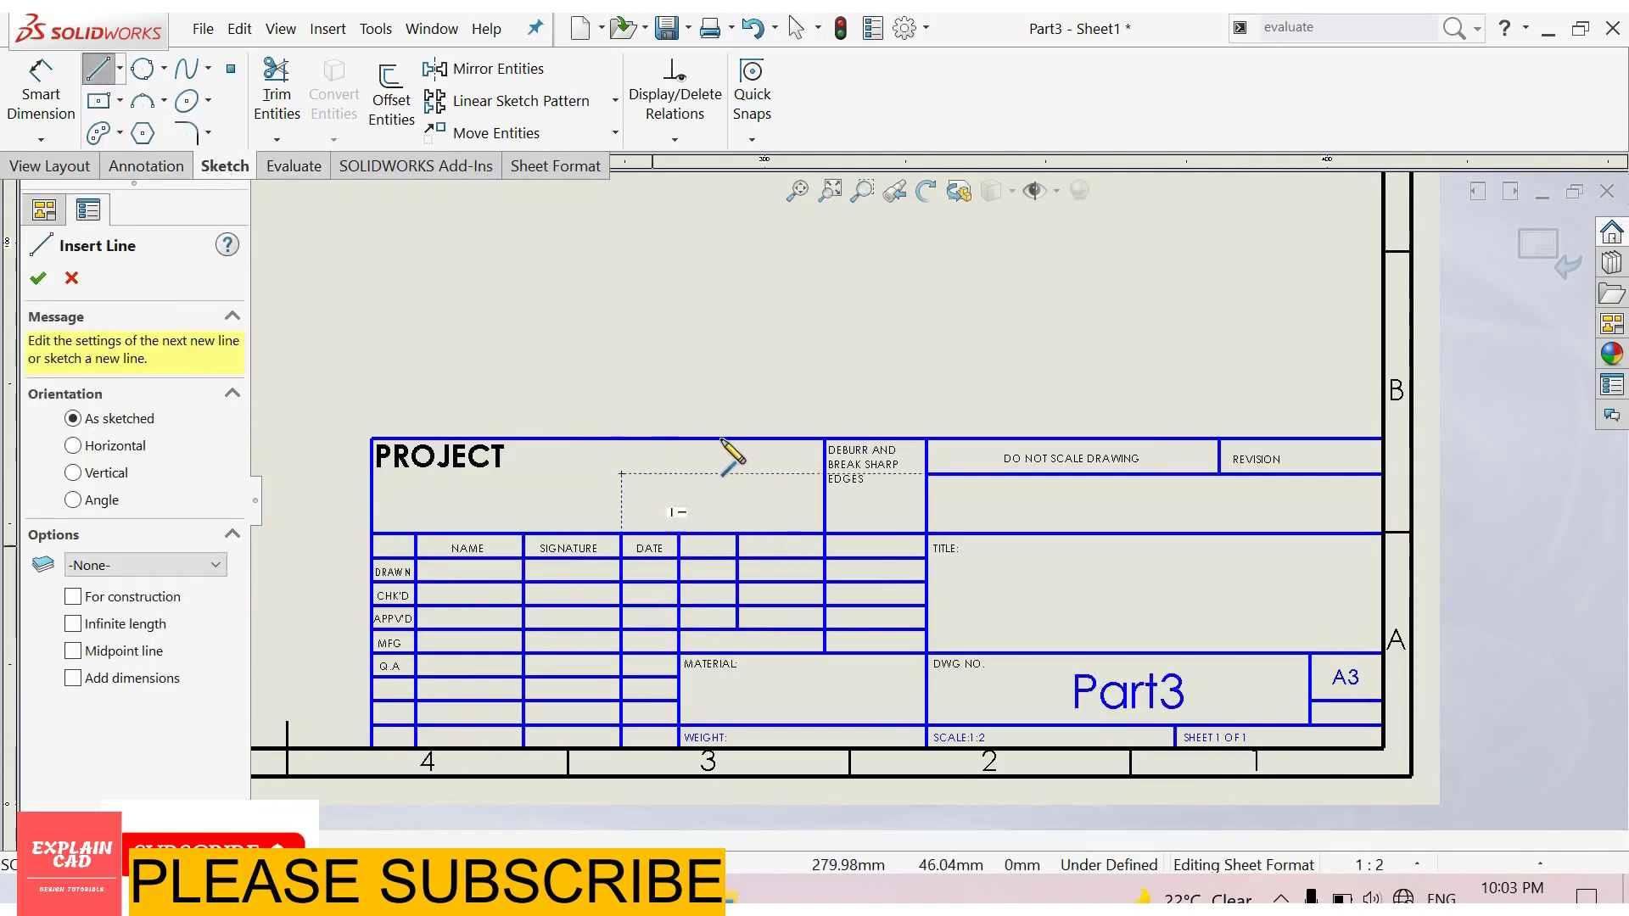
pyautogui.click(737, 533)
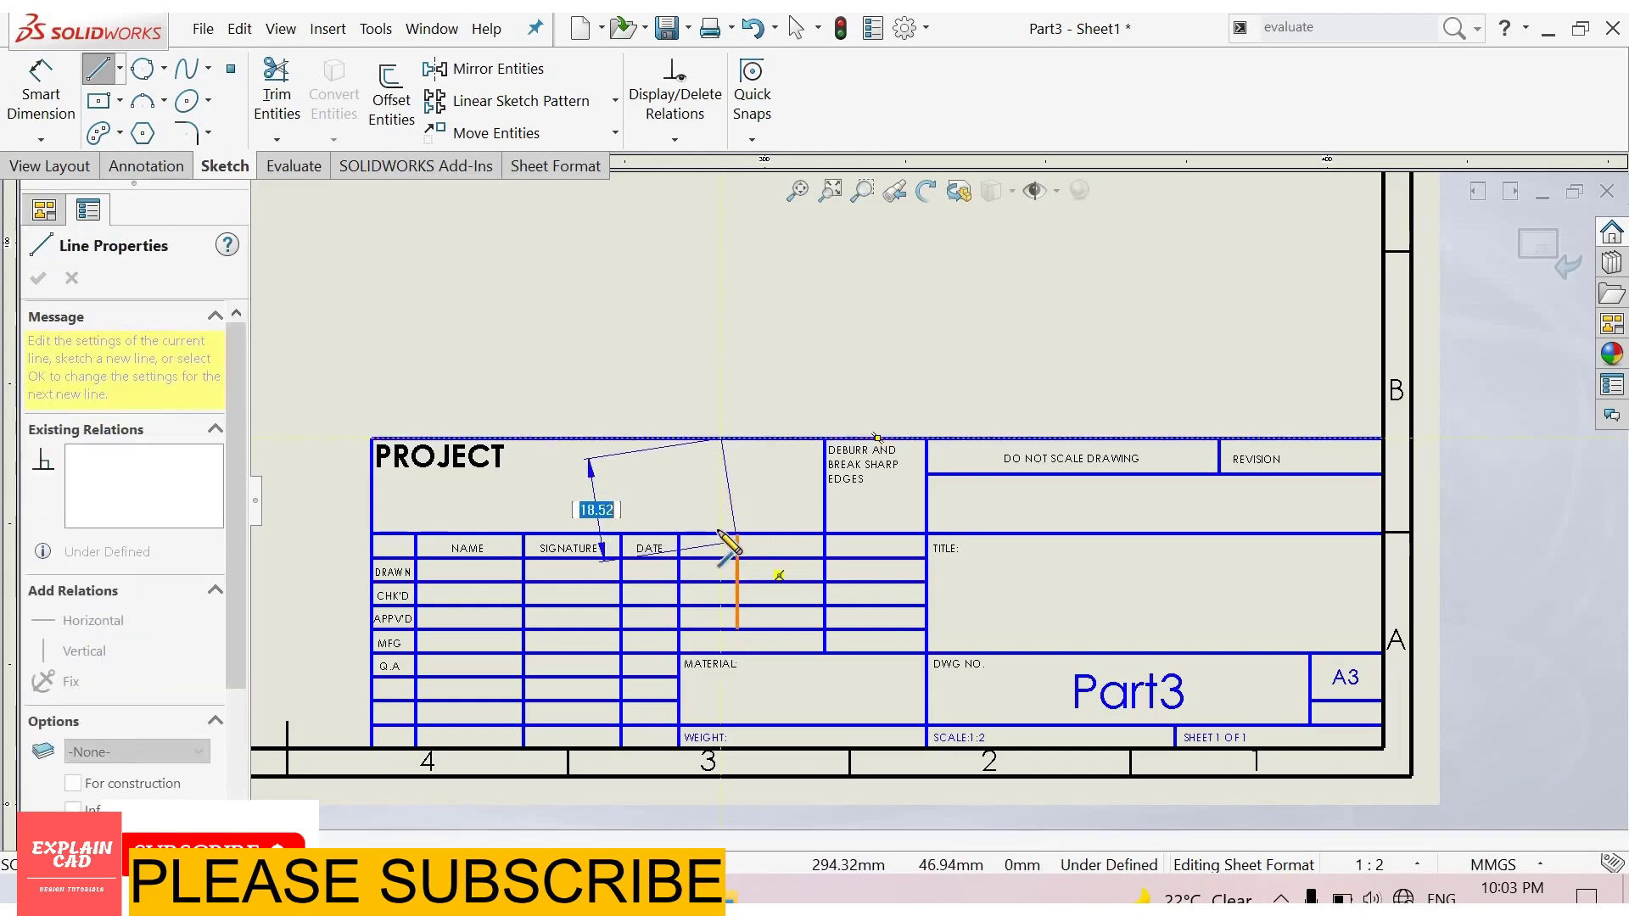
pyautogui.rightClick(692, 329)
pyautogui.click(750, 344)
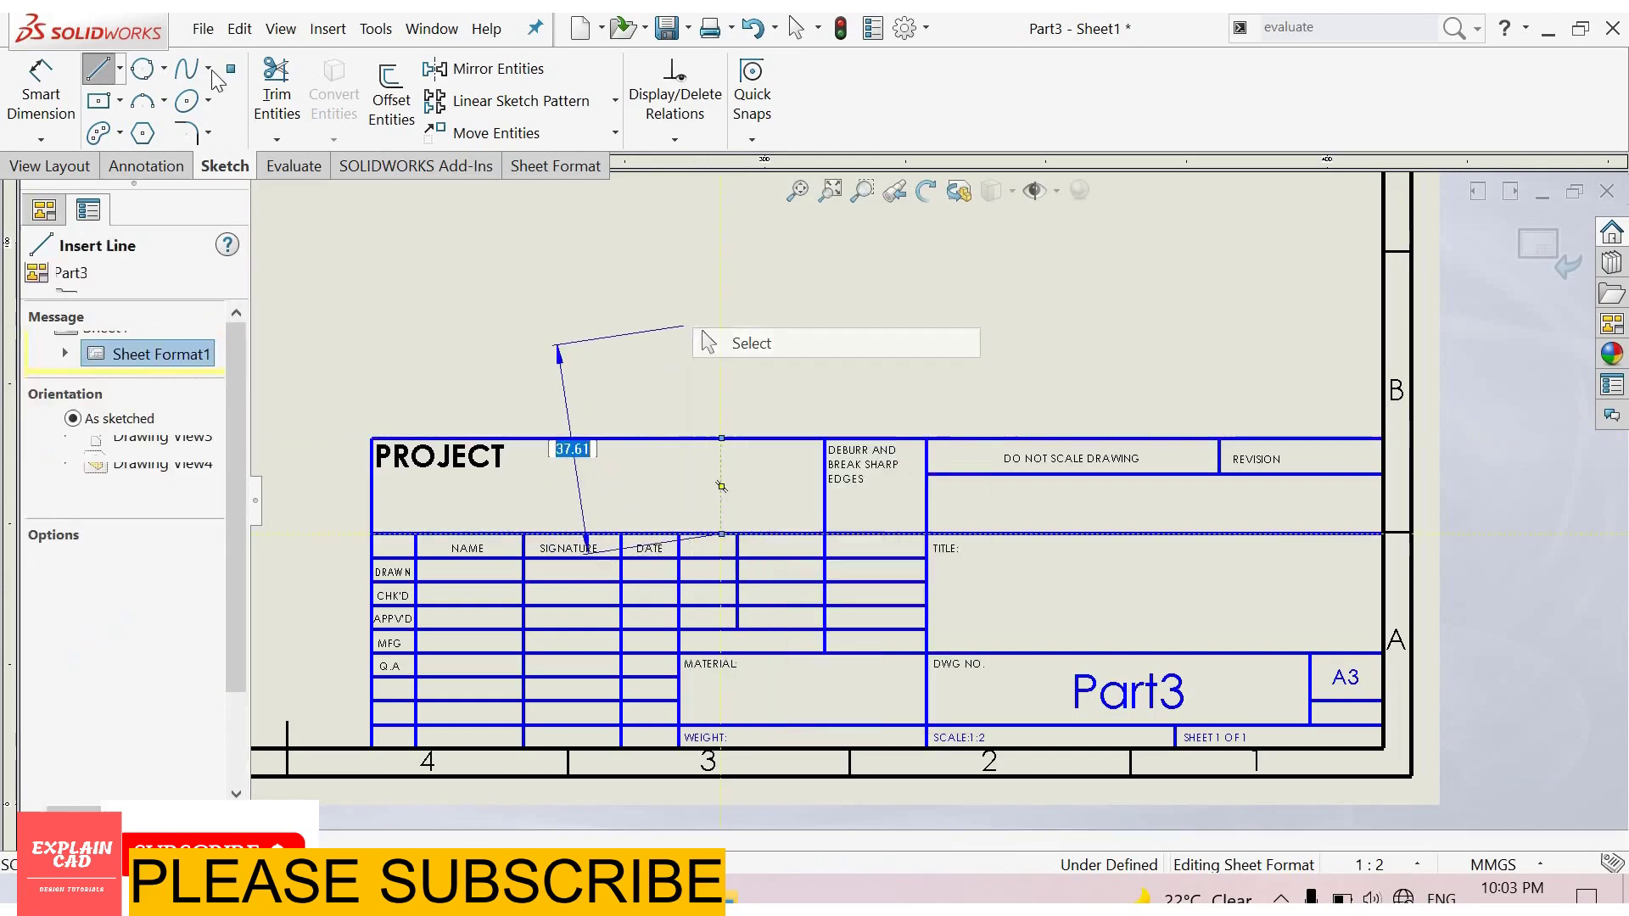
# - Draw a horizontal line from the new vertical line to the left edge of the DEBURR AND BREAK SHARP EDGES cell
pyautogui.press('l')
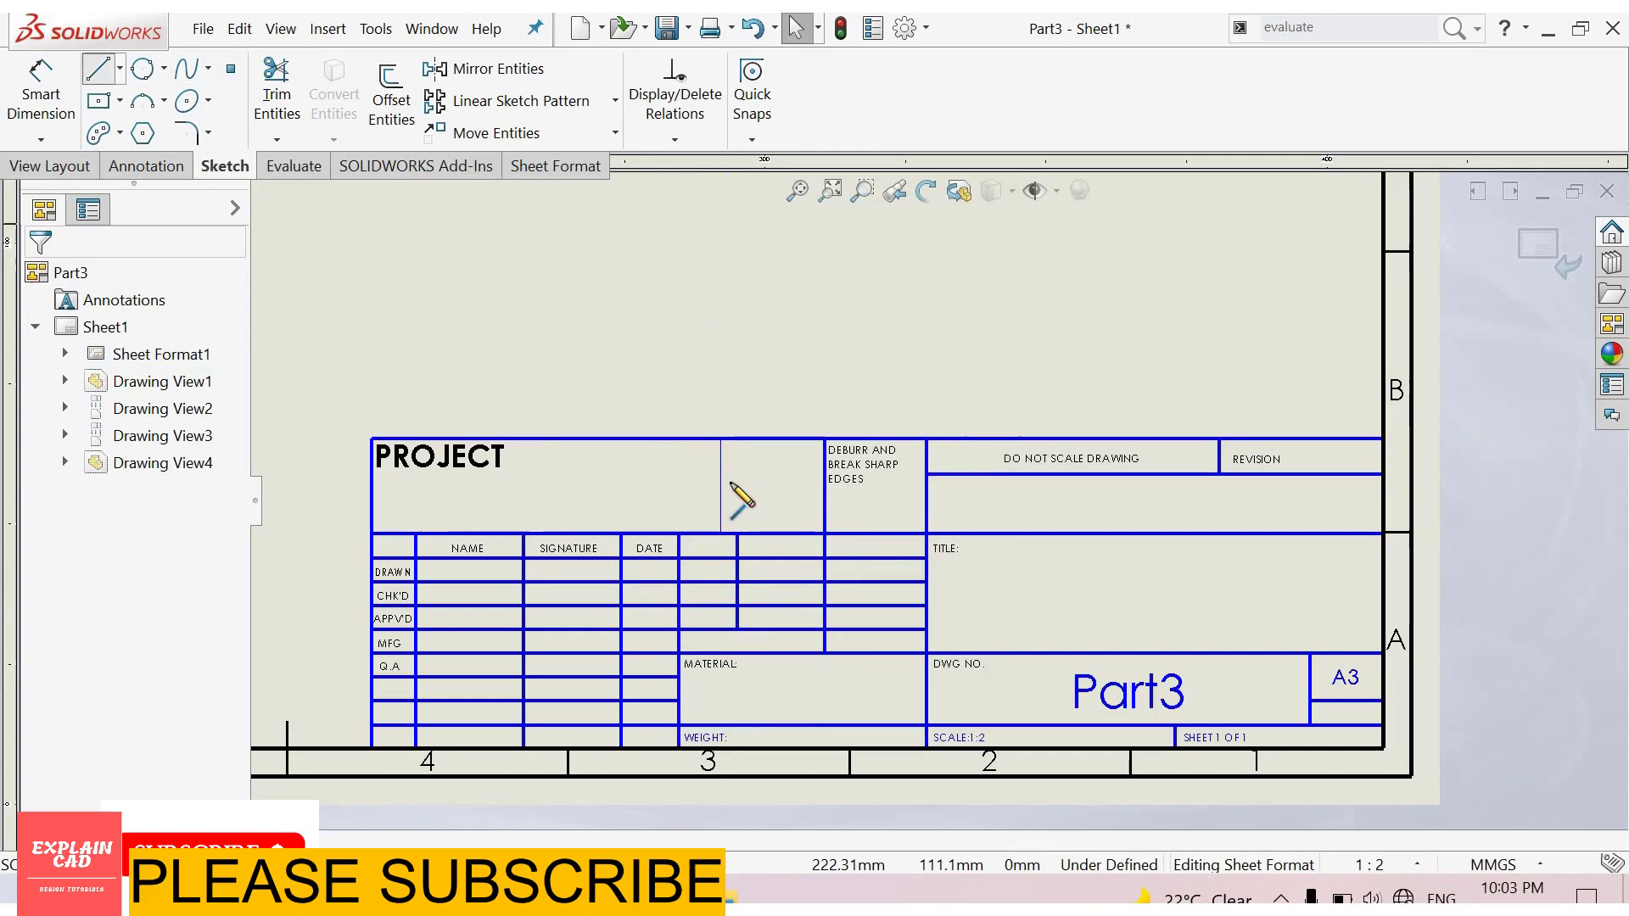
pyautogui.click(824, 495)
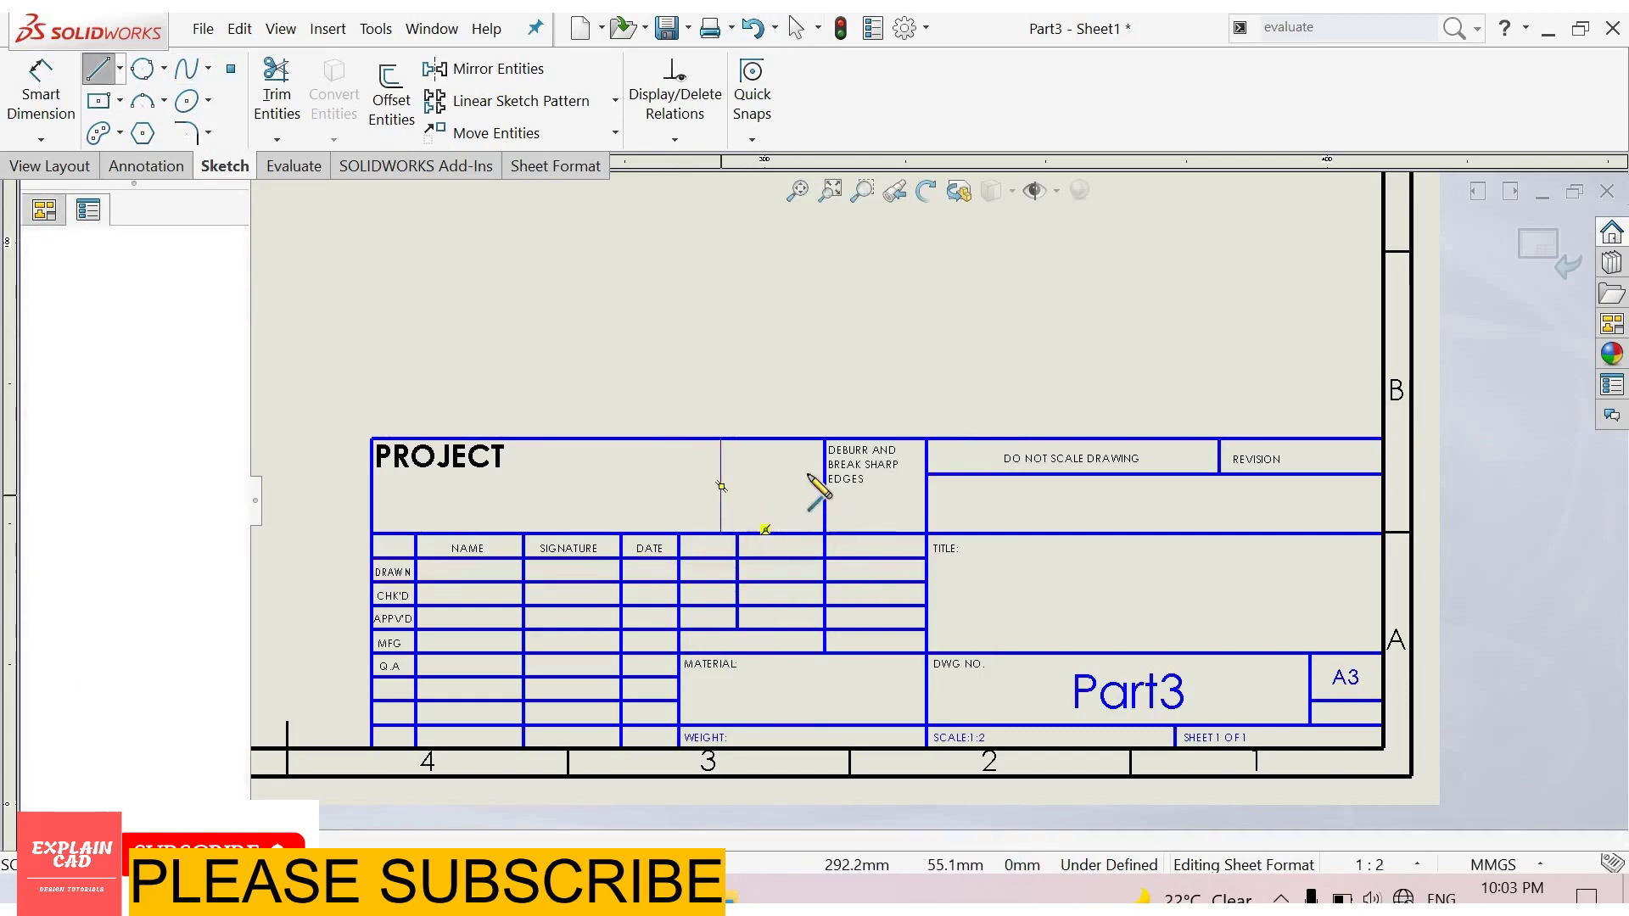
pyautogui.rightClick(736, 343)
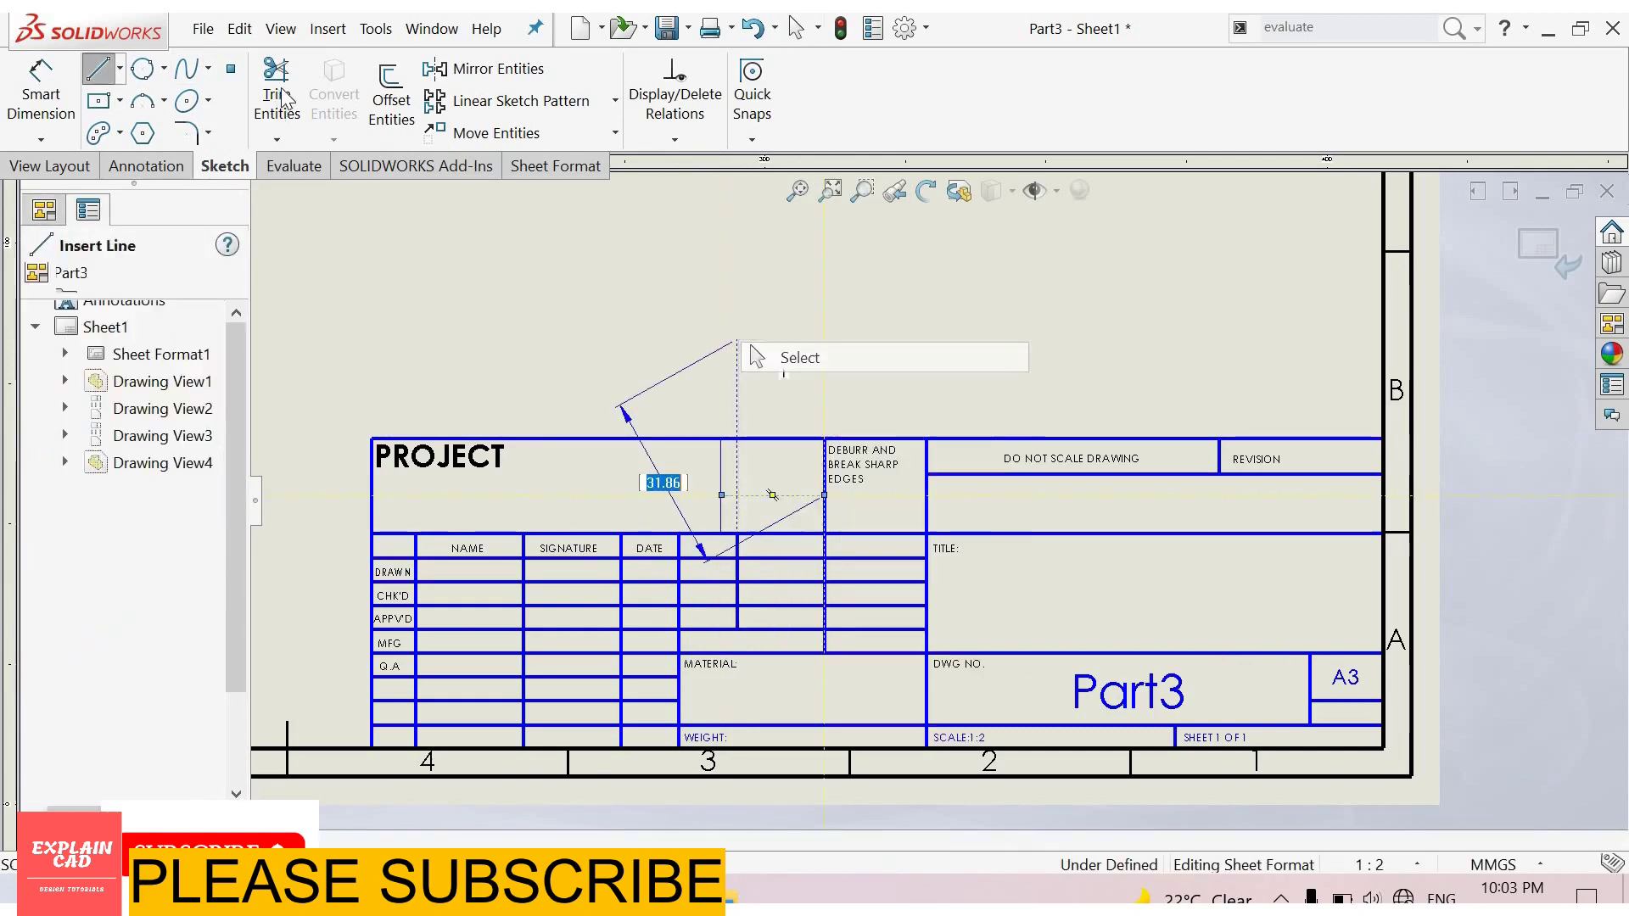
pyautogui.click(776, 353)
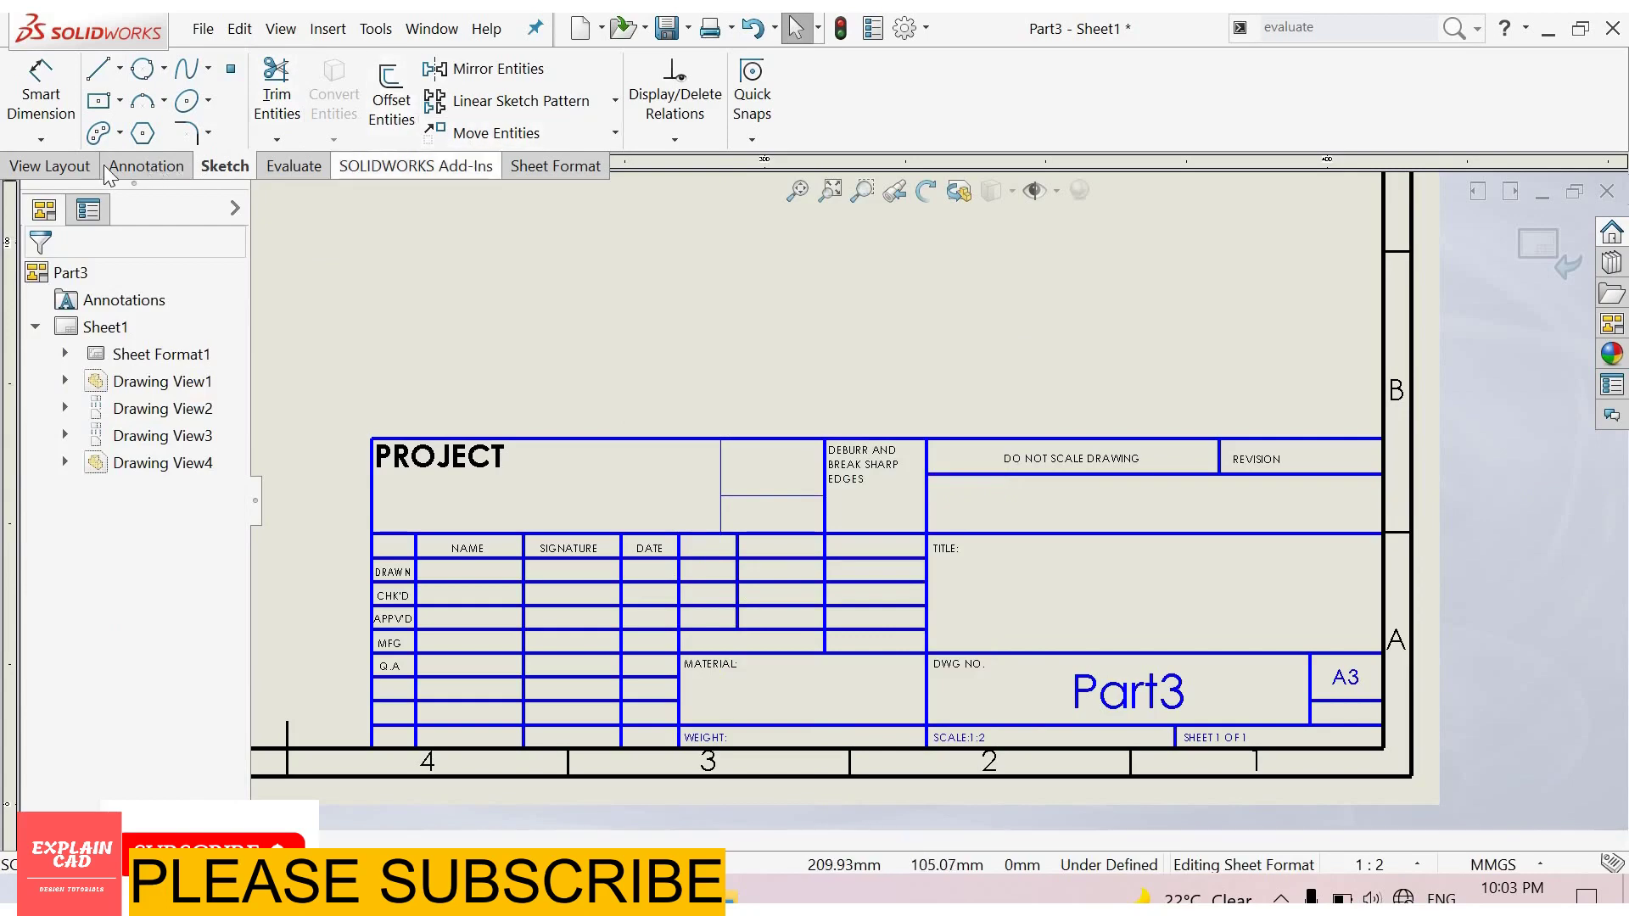
# - Add a note reading REVISION No. in the upper of the two new small cells beside PROJECT
pyautogui.scroll(1, 271, 98)
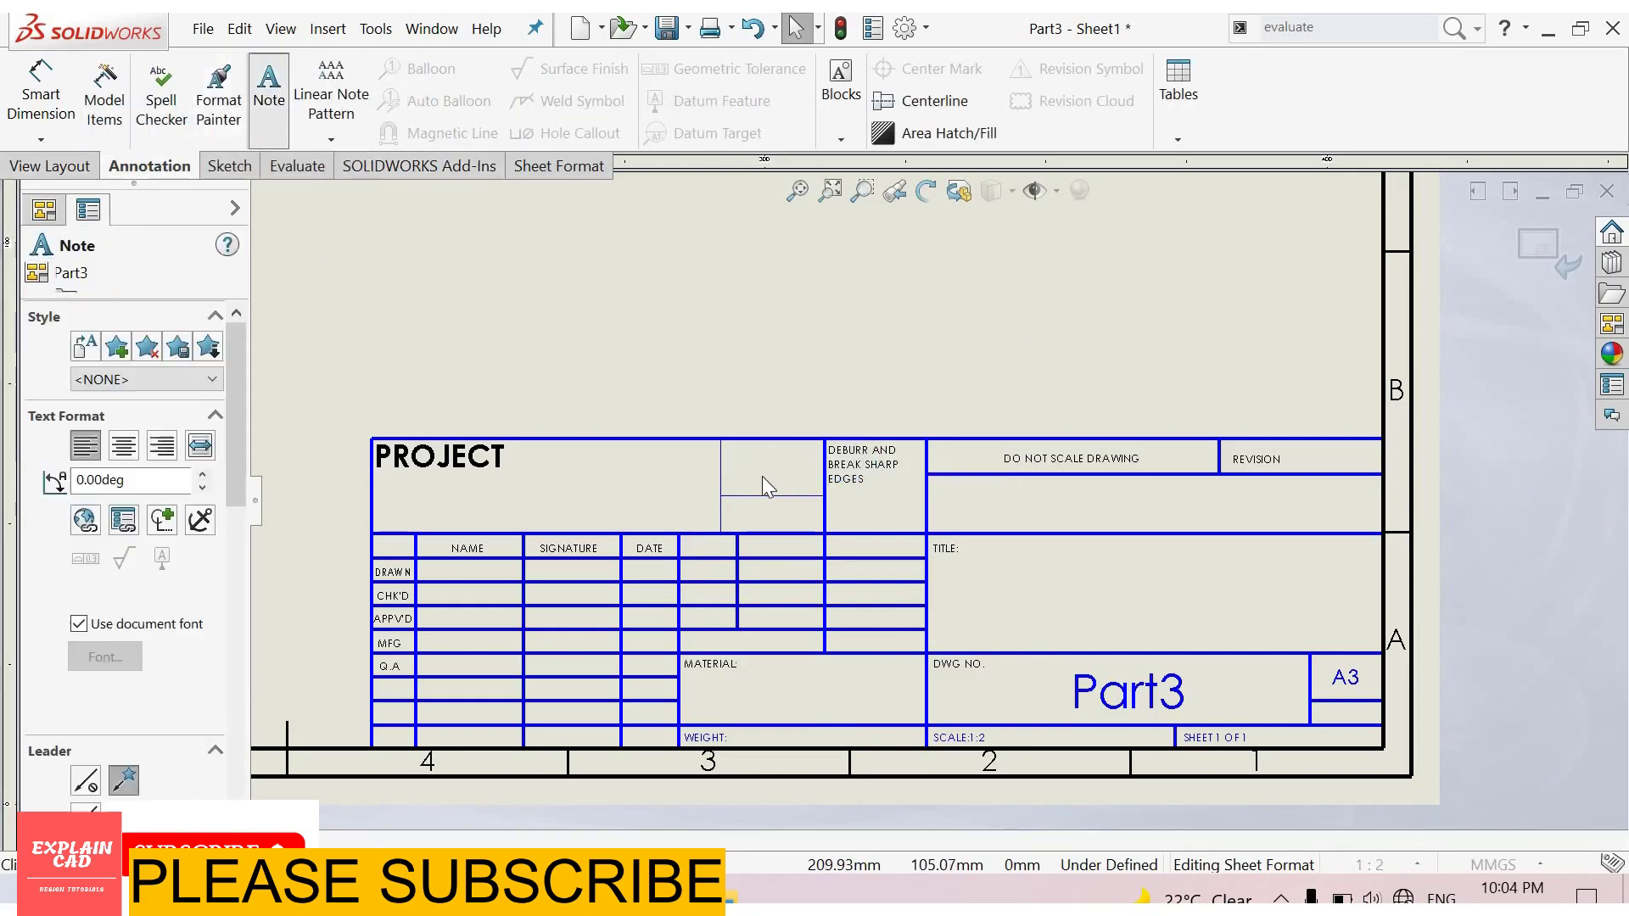
pyautogui.scroll(-2, 740, 447)
pyautogui.scroll(-2, 833, 481)
pyautogui.click(833, 481)
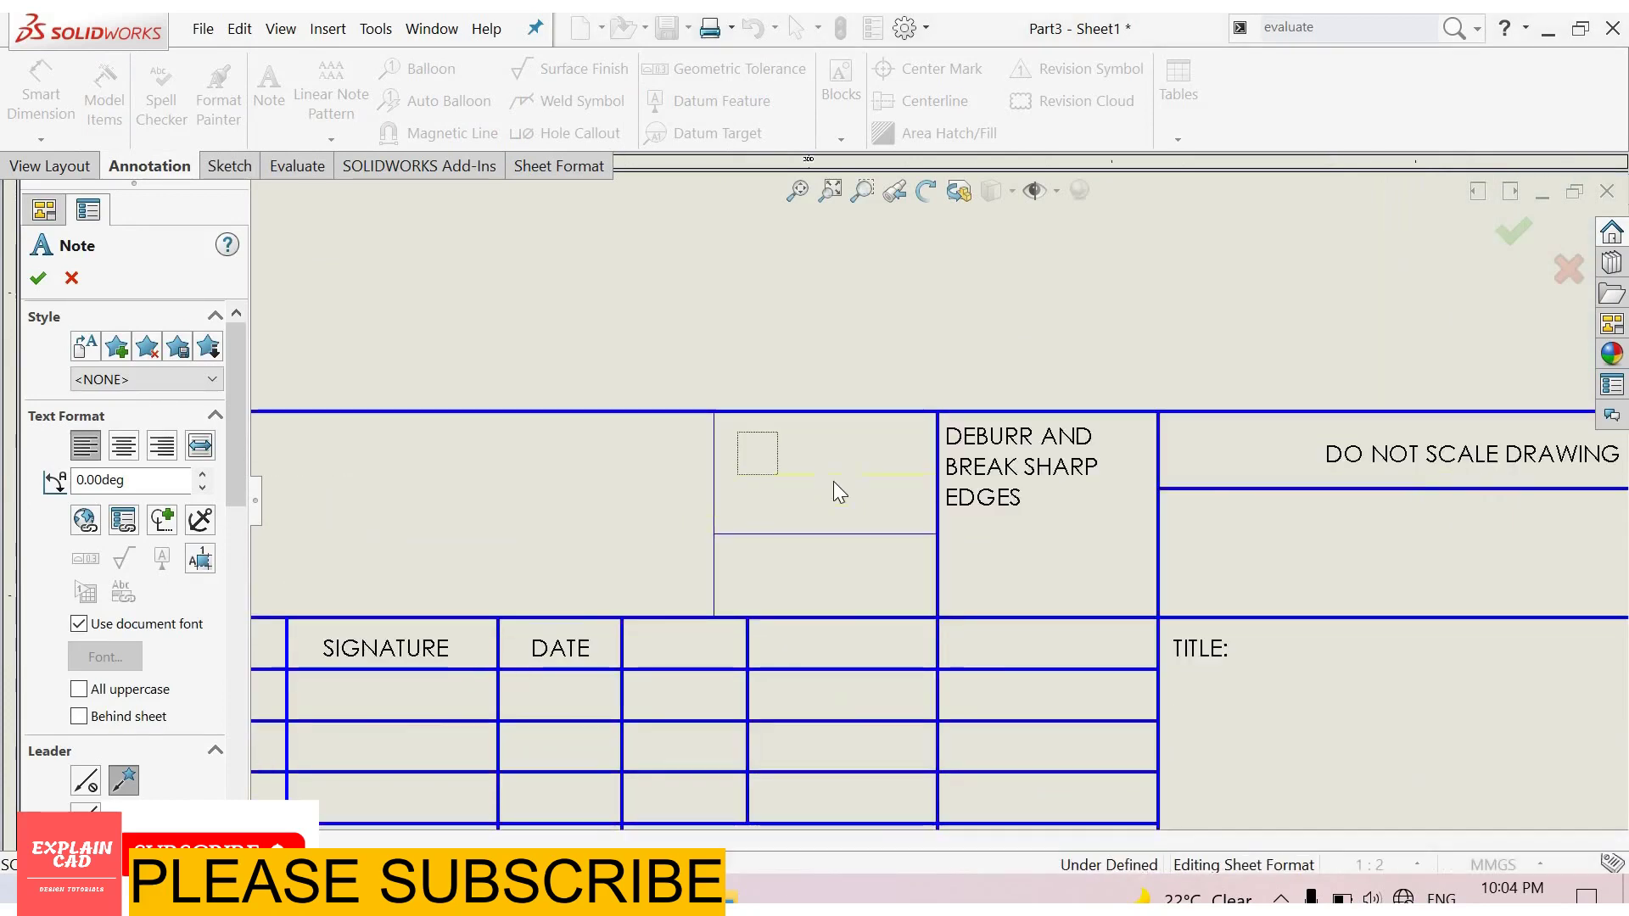
pyautogui.write('XXXXXXX')
# - Set the REVISION No. note's text height to 1 mm and finish placing notes
pyautogui.click(833, 481)
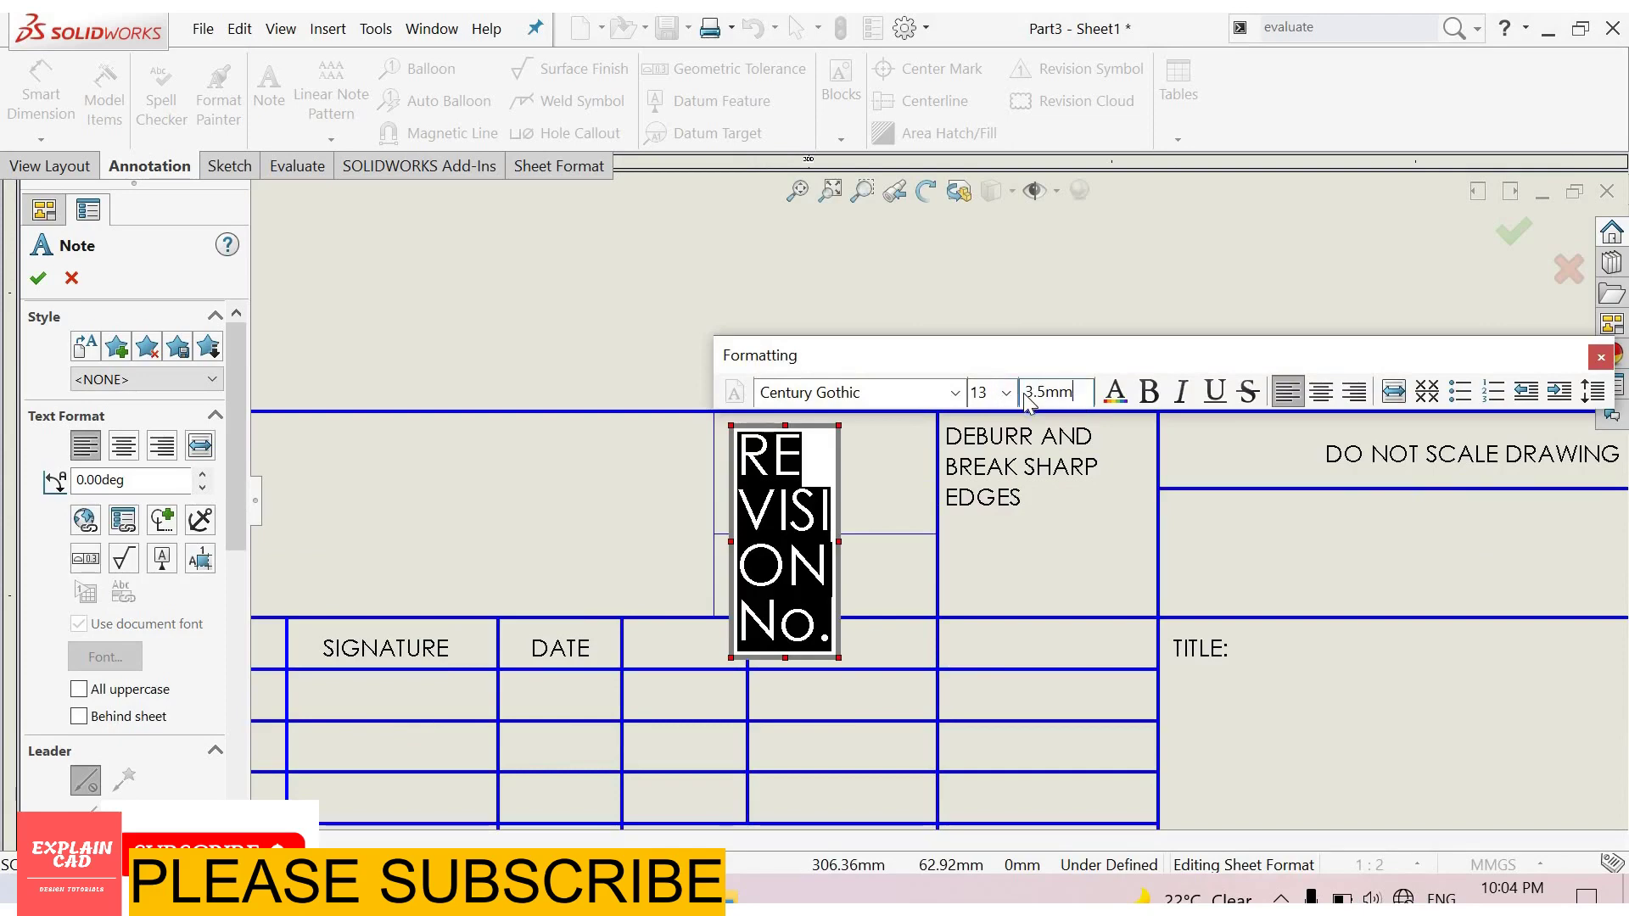
pyautogui.write('1')
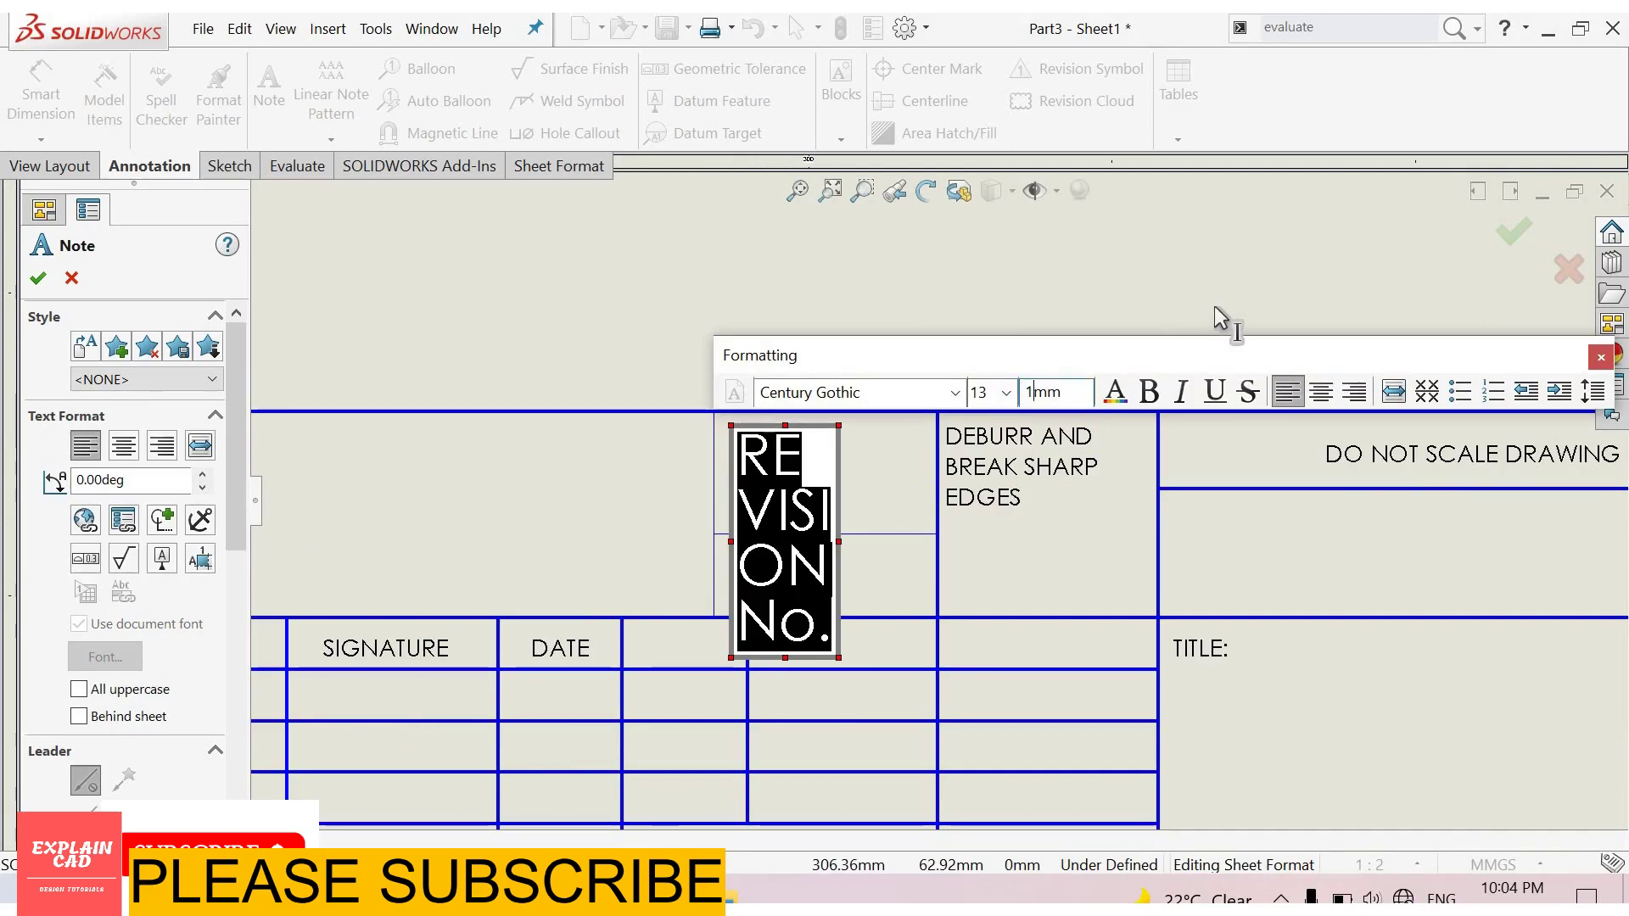
pyautogui.click(796, 442)
pyautogui.click(1039, 547)
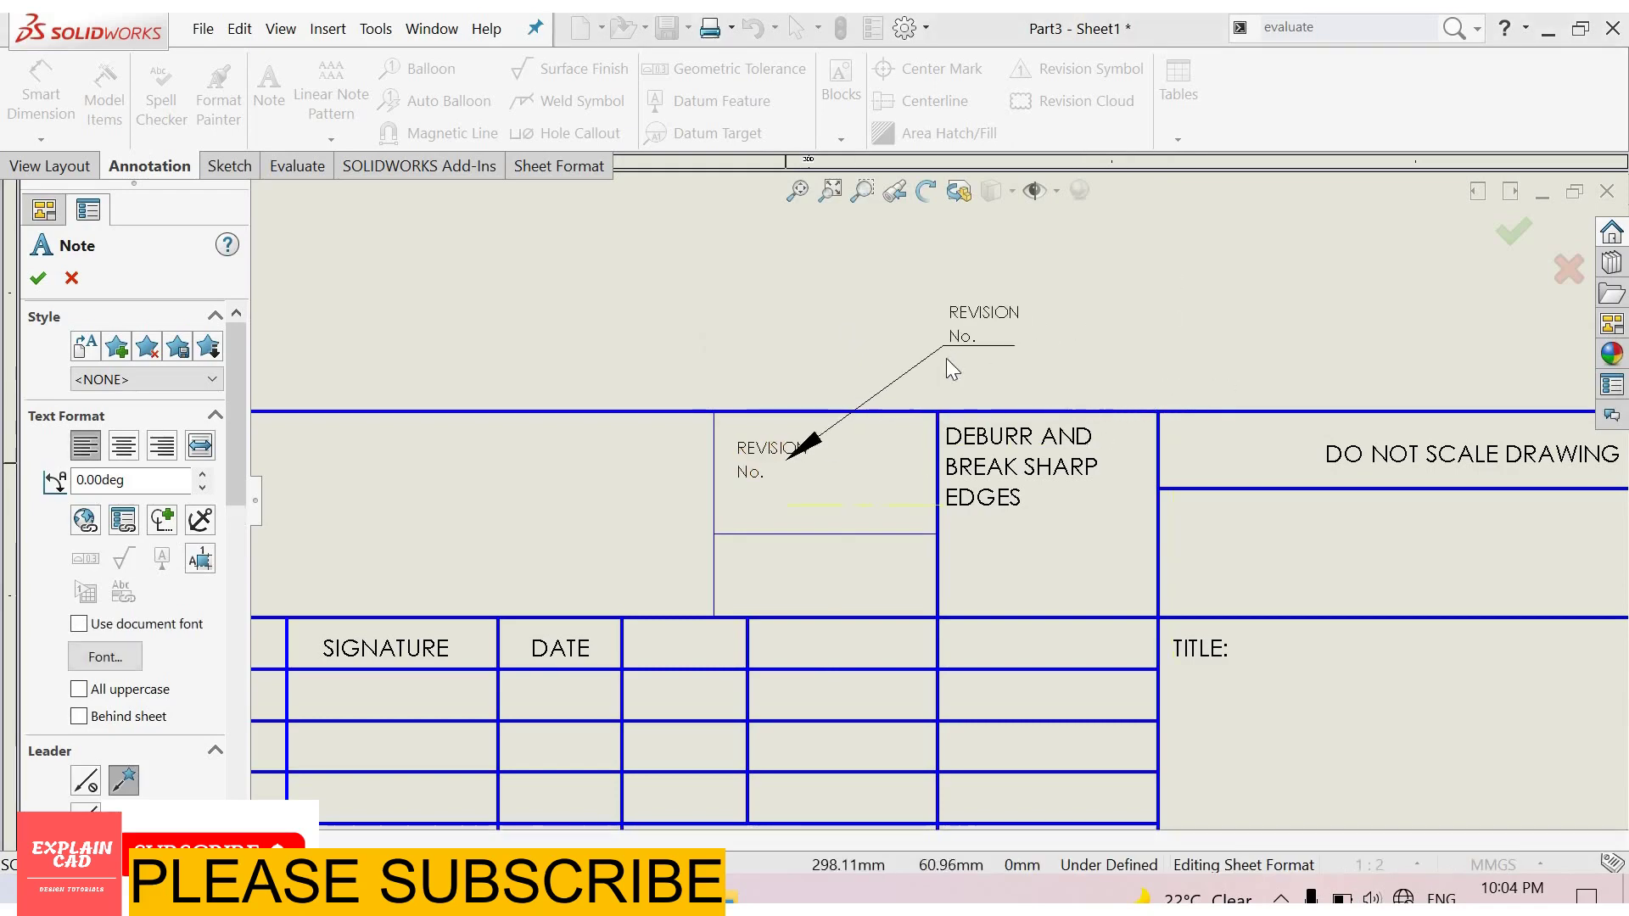
pyautogui.rightClick(861, 323)
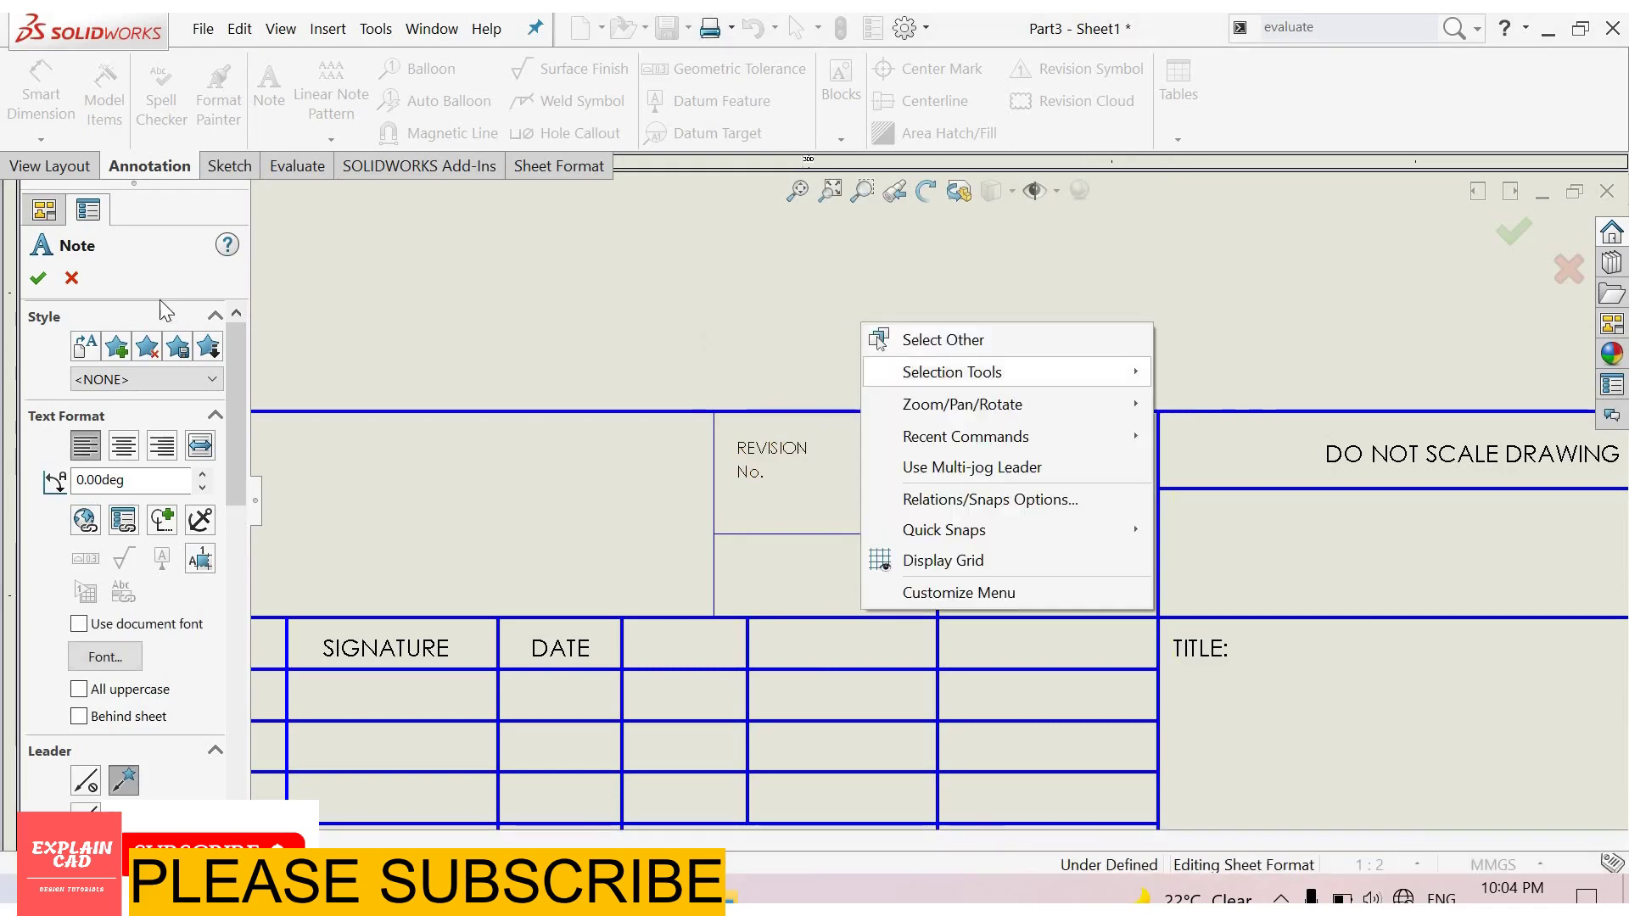
pyautogui.click(72, 280)
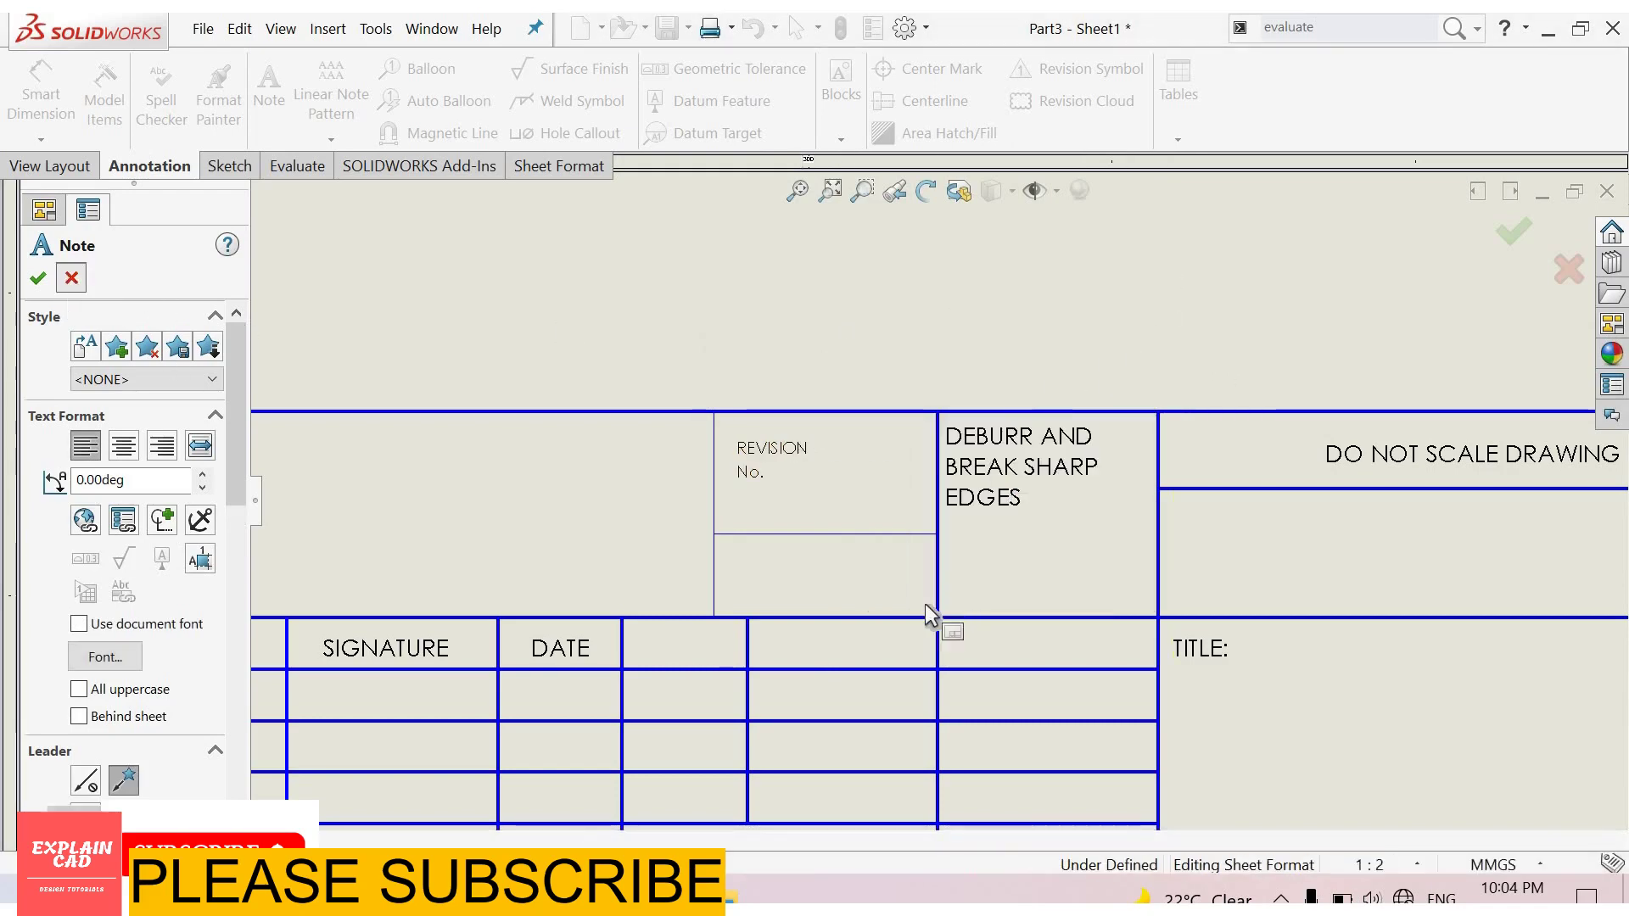
pyautogui.press('Escape')
# - Trim away the row and column lines below the Q.A row with Power trim to leave one blank cell
pyautogui.scroll(3, 801, 516)
pyautogui.scroll(-2, 725, 630)
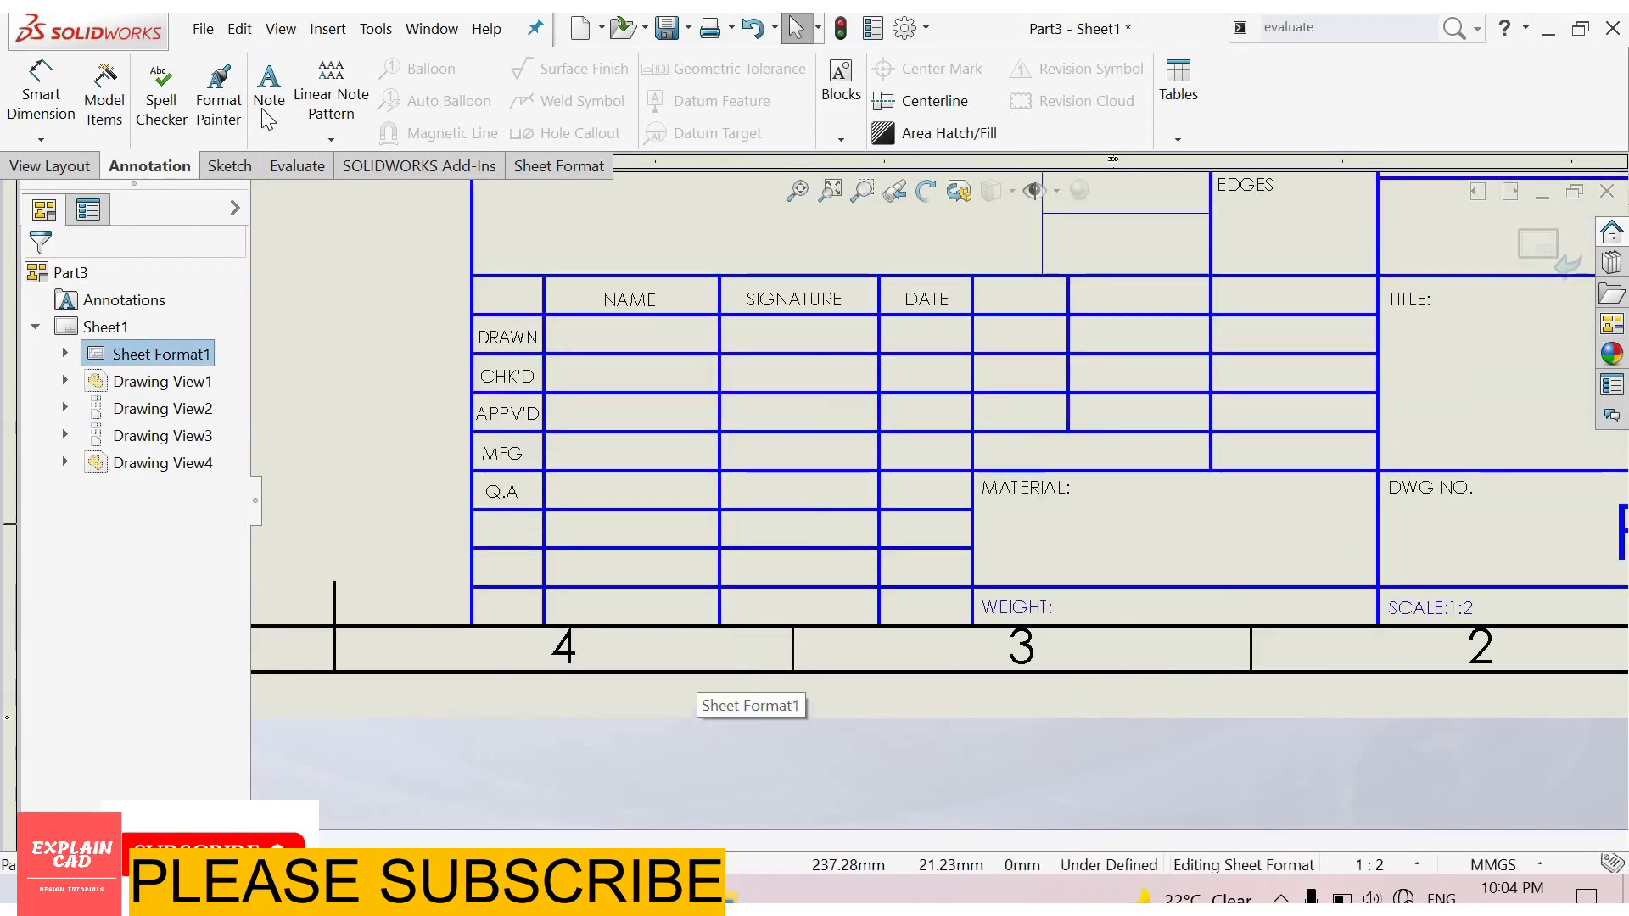
pyautogui.click(231, 166)
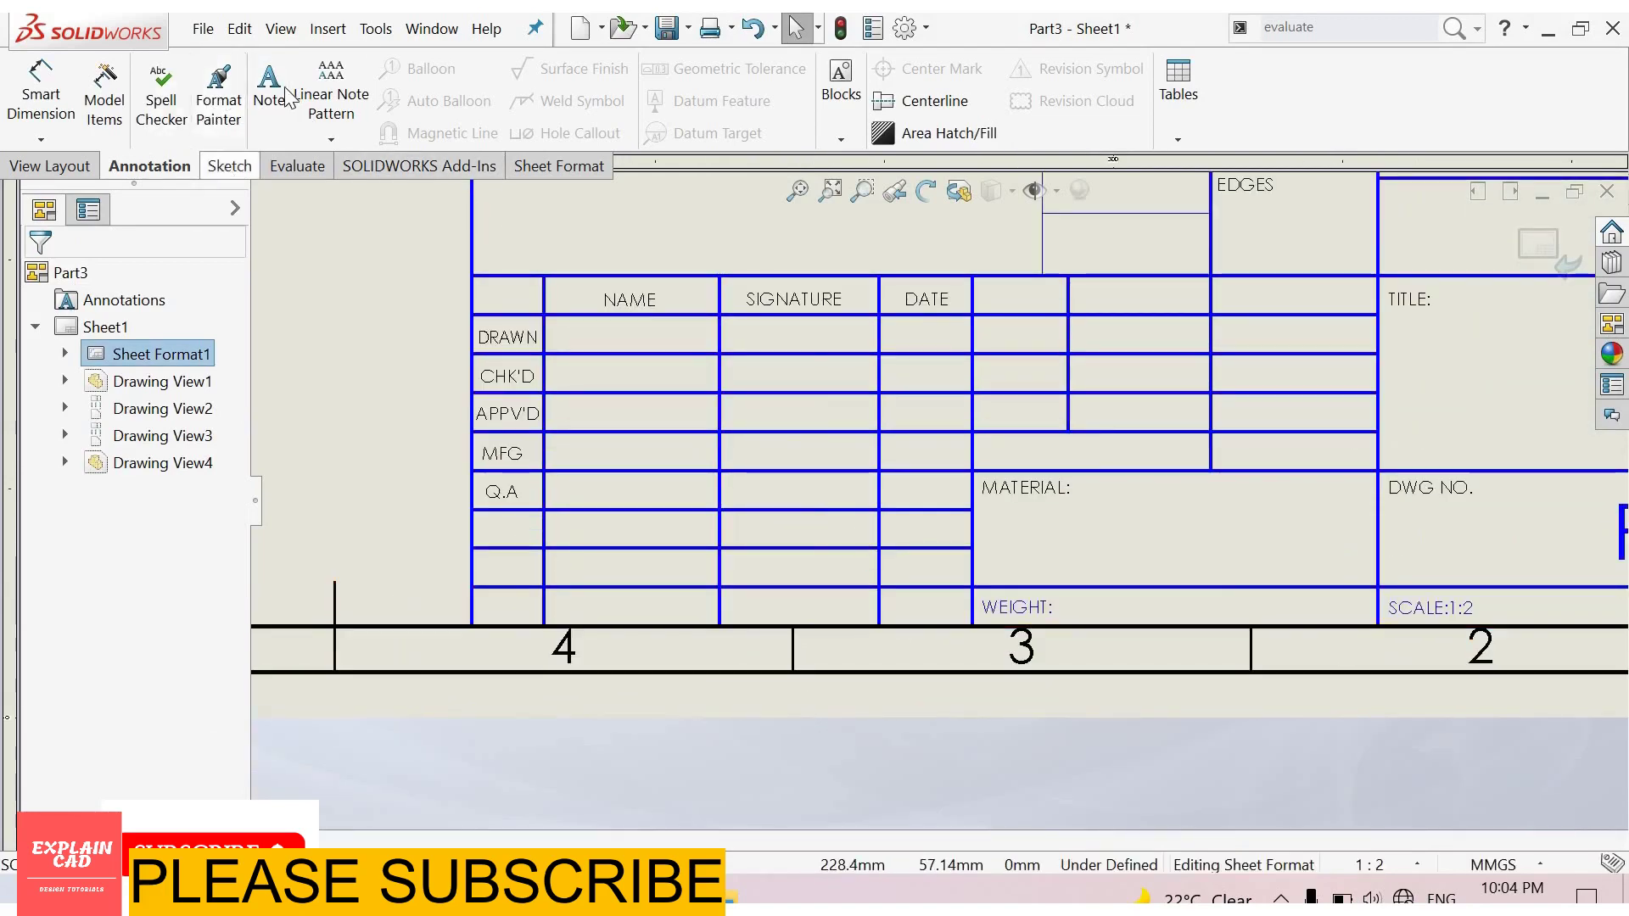
pyautogui.click(286, 92)
pyautogui.moveTo(506, 531)
pyautogui.mouseDown()
pyautogui.moveTo(507, 594)
pyautogui.moveTo(535, 598)
pyautogui.moveTo(578, 549)
pyautogui.moveTo(544, 552)
pyautogui.moveTo(675, 550)
pyautogui.moveTo(740, 563)
pyautogui.moveTo(718, 589)
pyautogui.moveTo(844, 598)
pyautogui.moveTo(784, 538)
pyautogui.moveTo(898, 582)
pyautogui.moveTo(858, 596)
pyautogui.mouseUp()
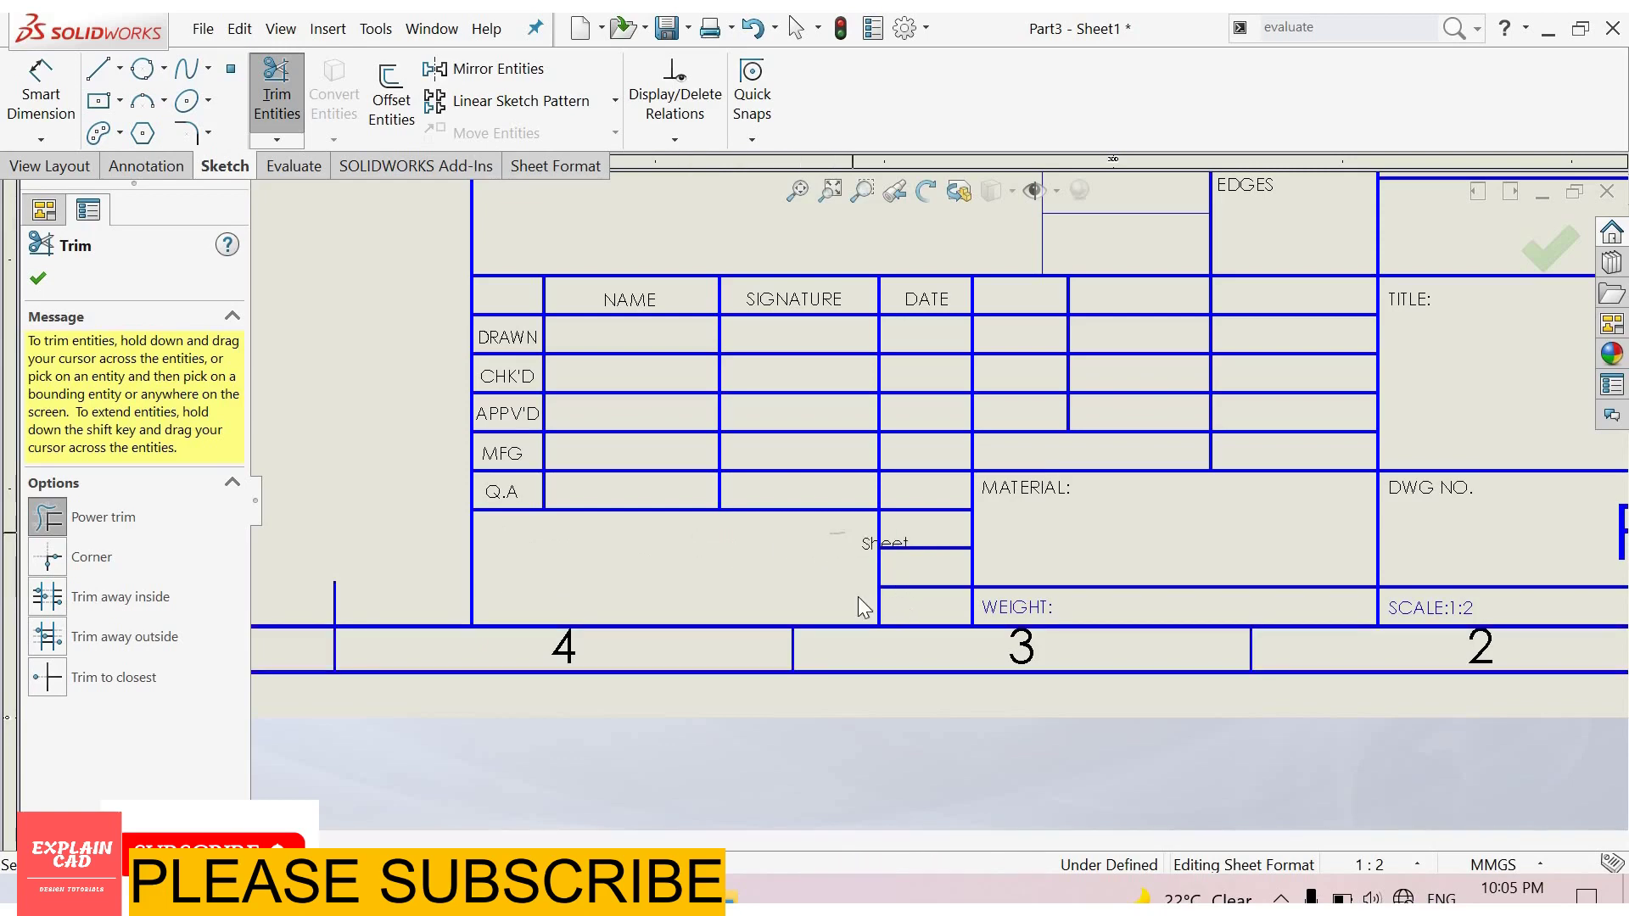
pyautogui.rightClick(711, 575)
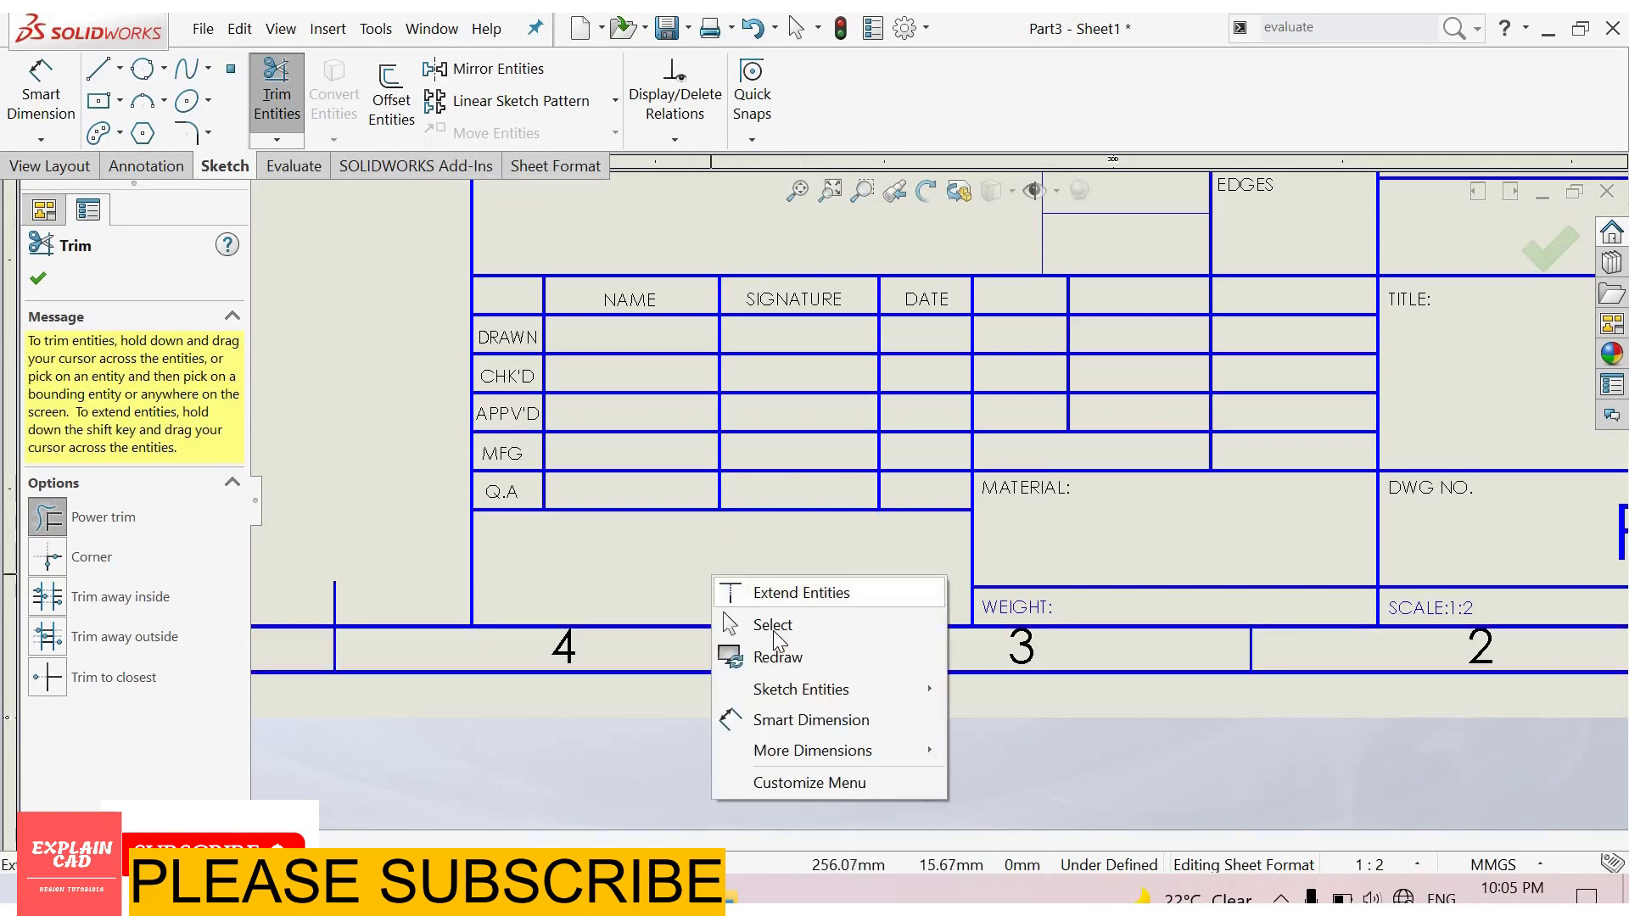
pyautogui.click(272, 114)
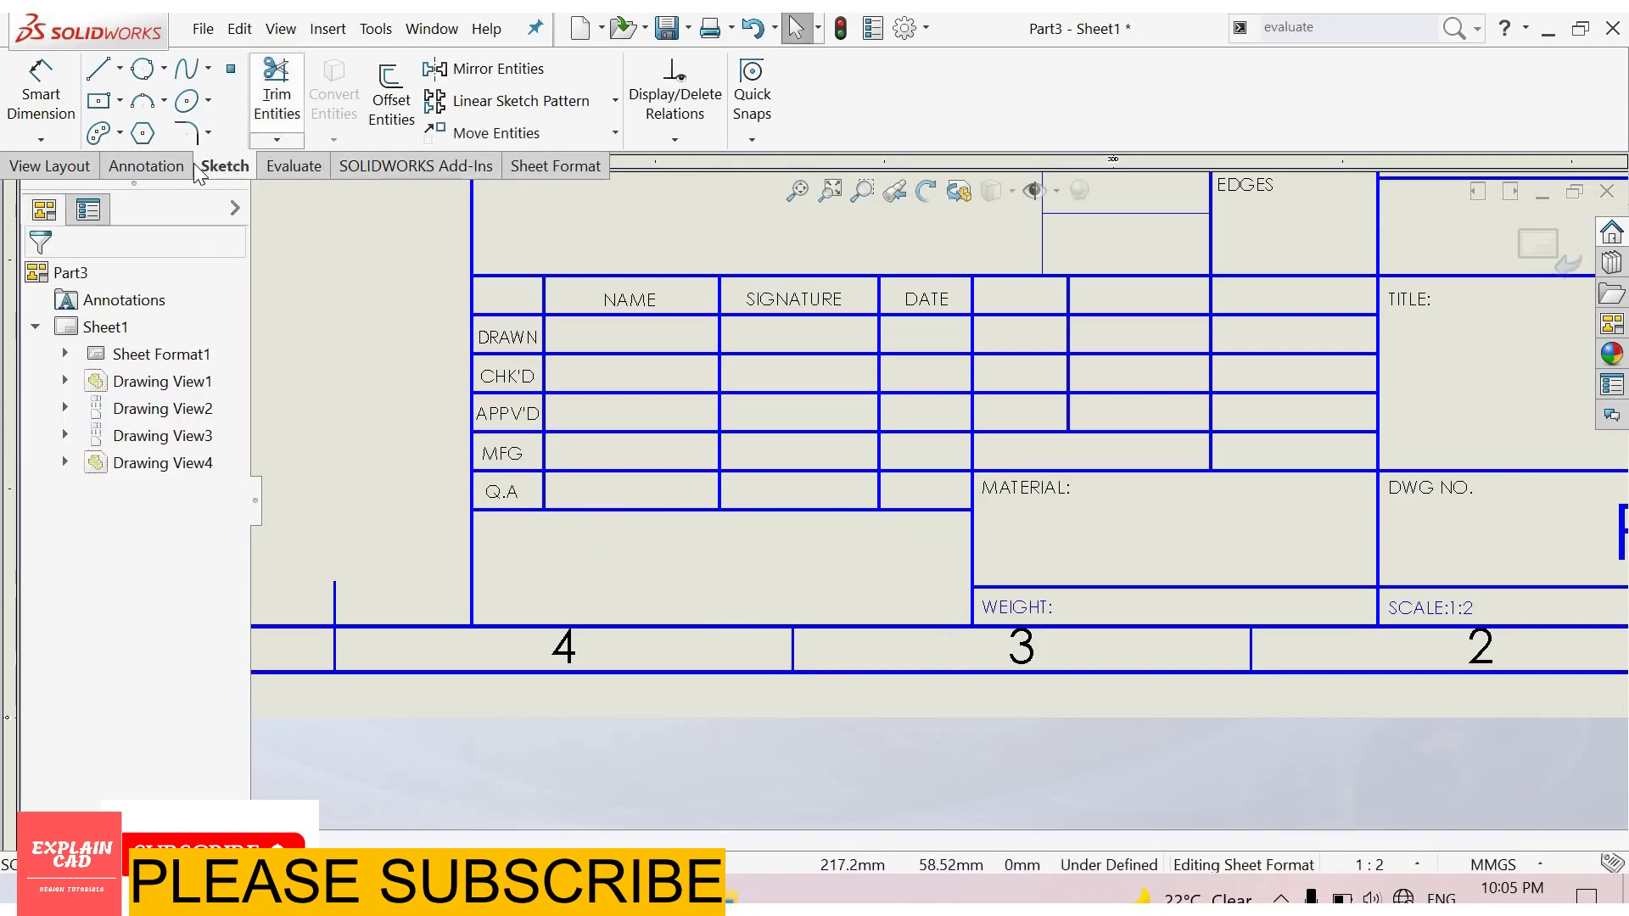
# - Add a note reading DISCRIPTION in the blank cell below the Q.A row
pyautogui.click(146, 166)
pyautogui.click(269, 95)
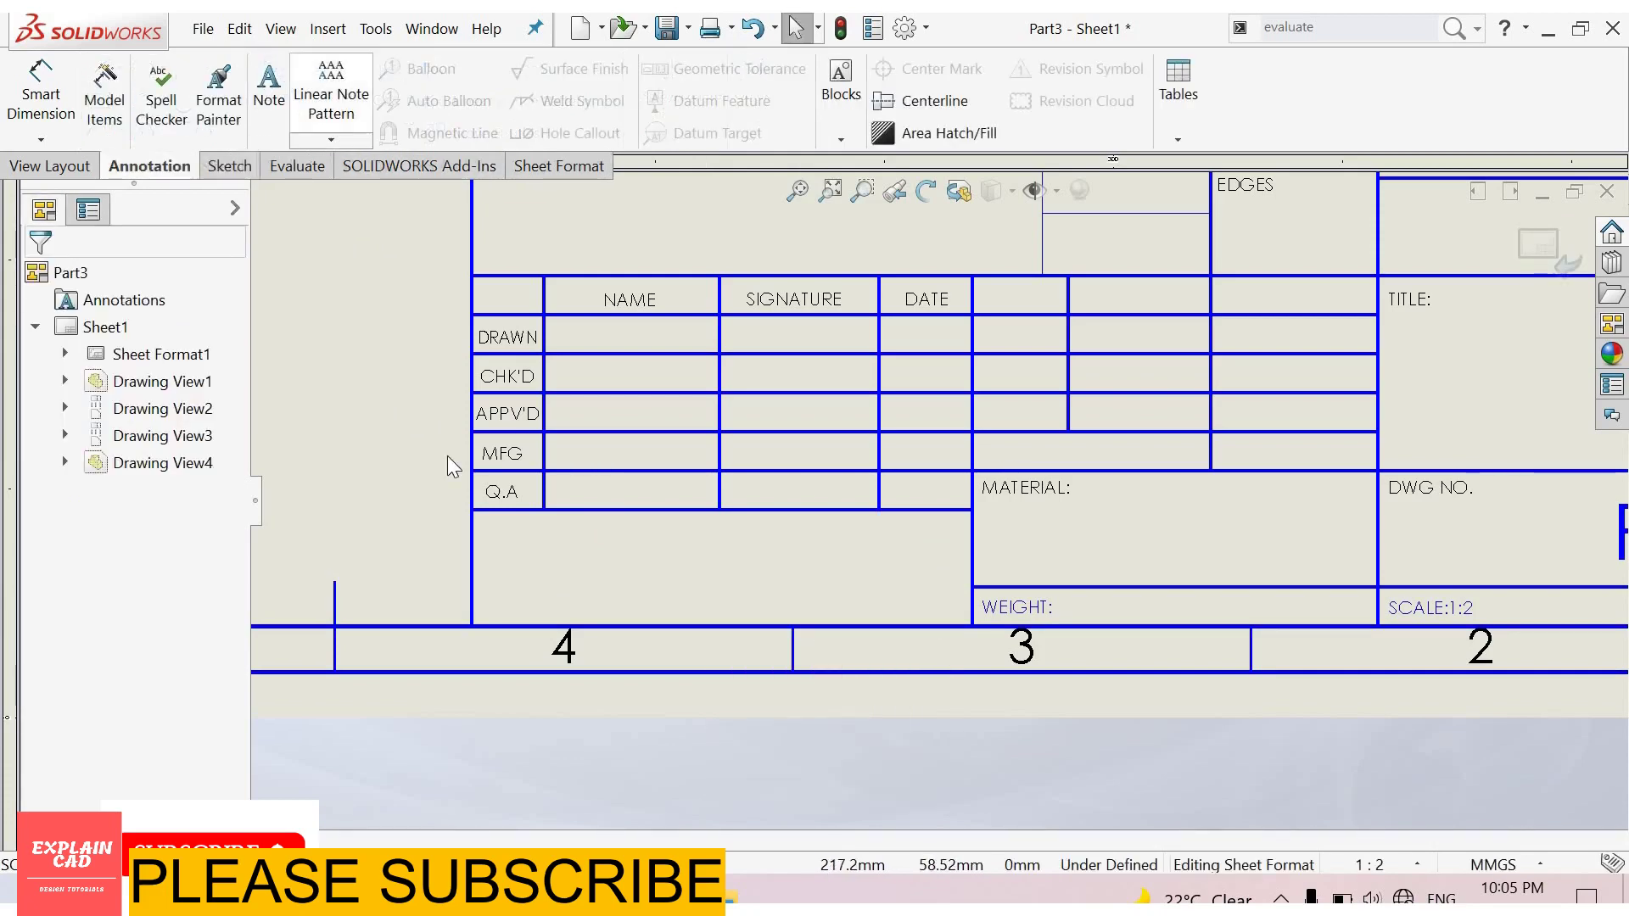
pyautogui.click(484, 520)
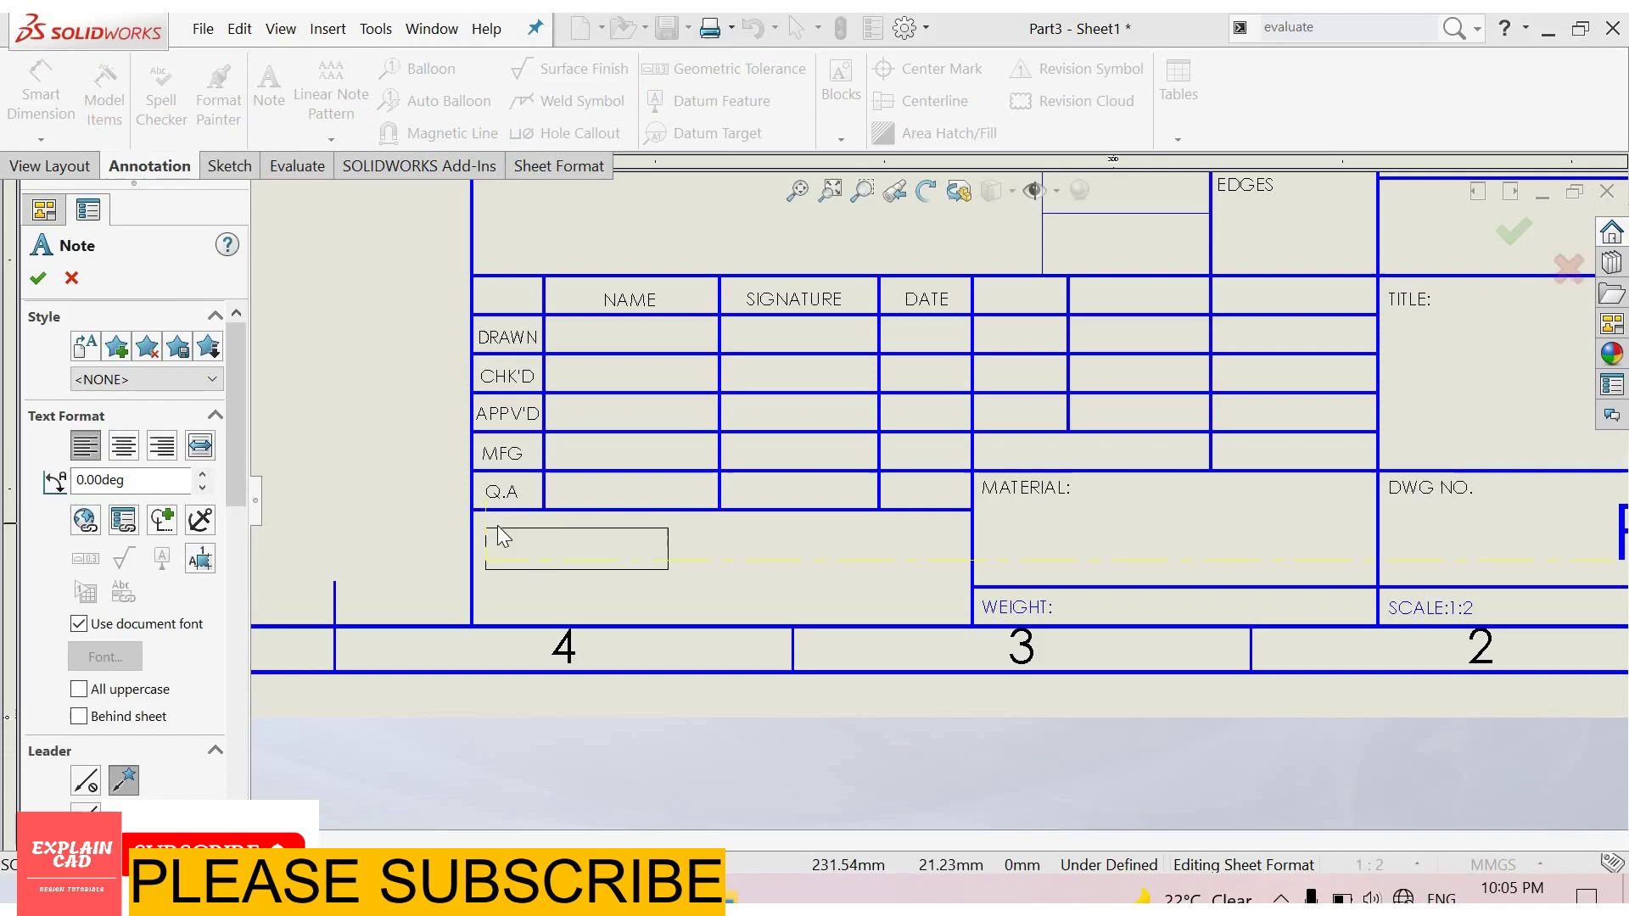
pyautogui.write('XXXXXXX')
pyautogui.click(500, 528)
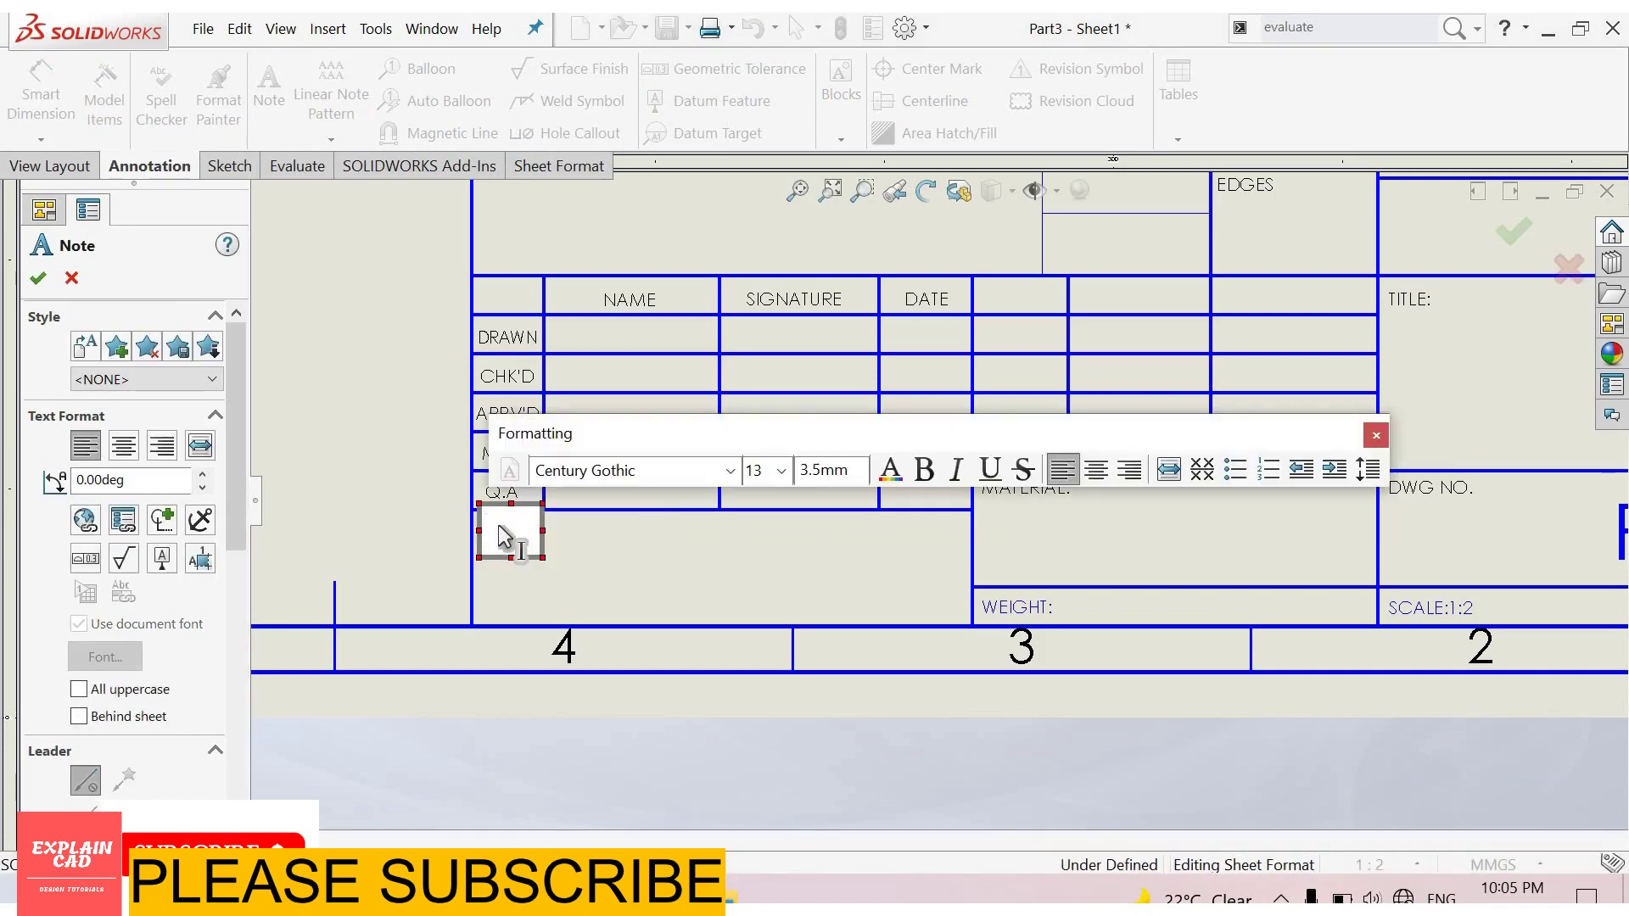
pyautogui.write('DISCRIPTION')
# - Set the DISCRIPTION note's font size to 10 and shift the note into the upper corner of its cell
pyautogui.hotkey('ctrl', 'a')
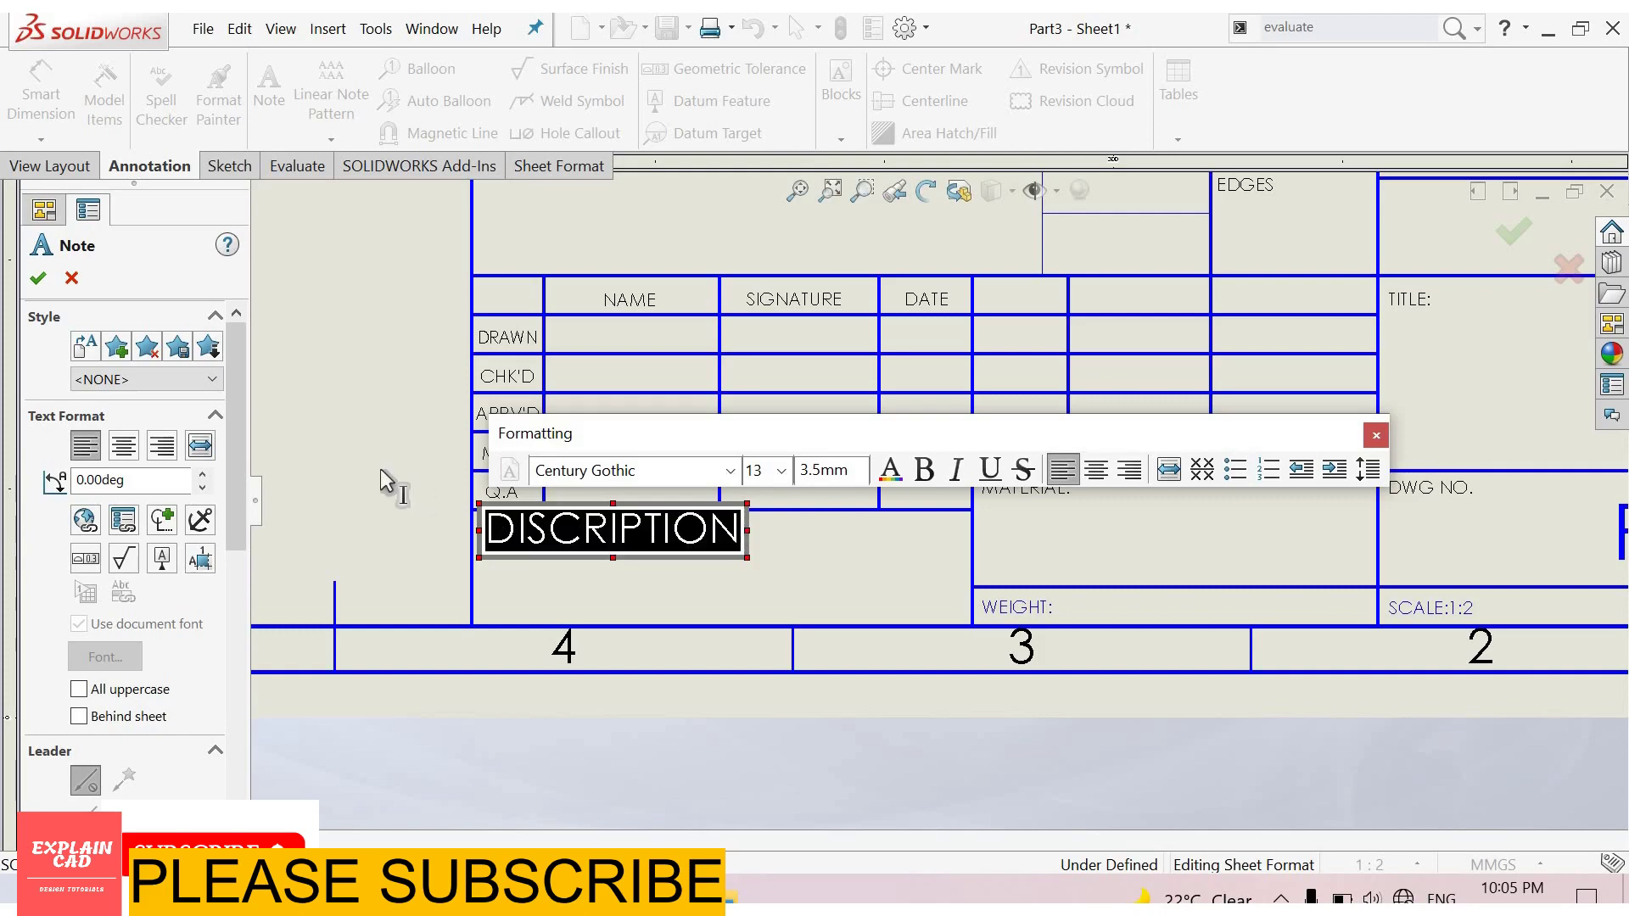
pyautogui.click(781, 471)
pyautogui.click(759, 544)
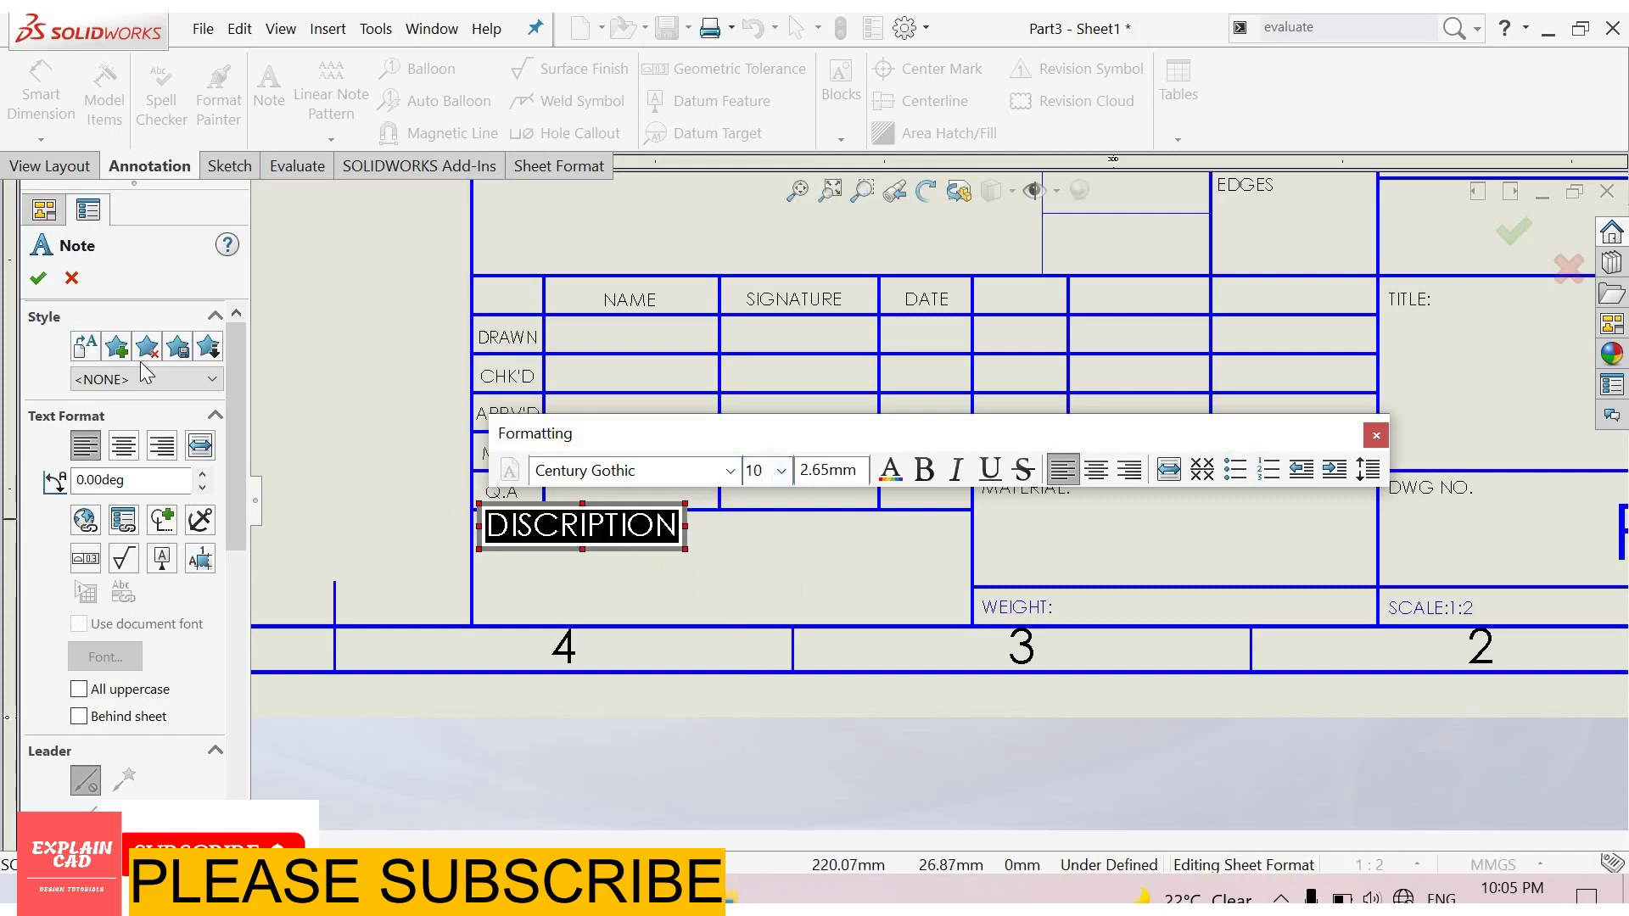
pyautogui.press('Escape')
pyautogui.moveTo(624, 560); pyautogui.dragTo(594, 532)
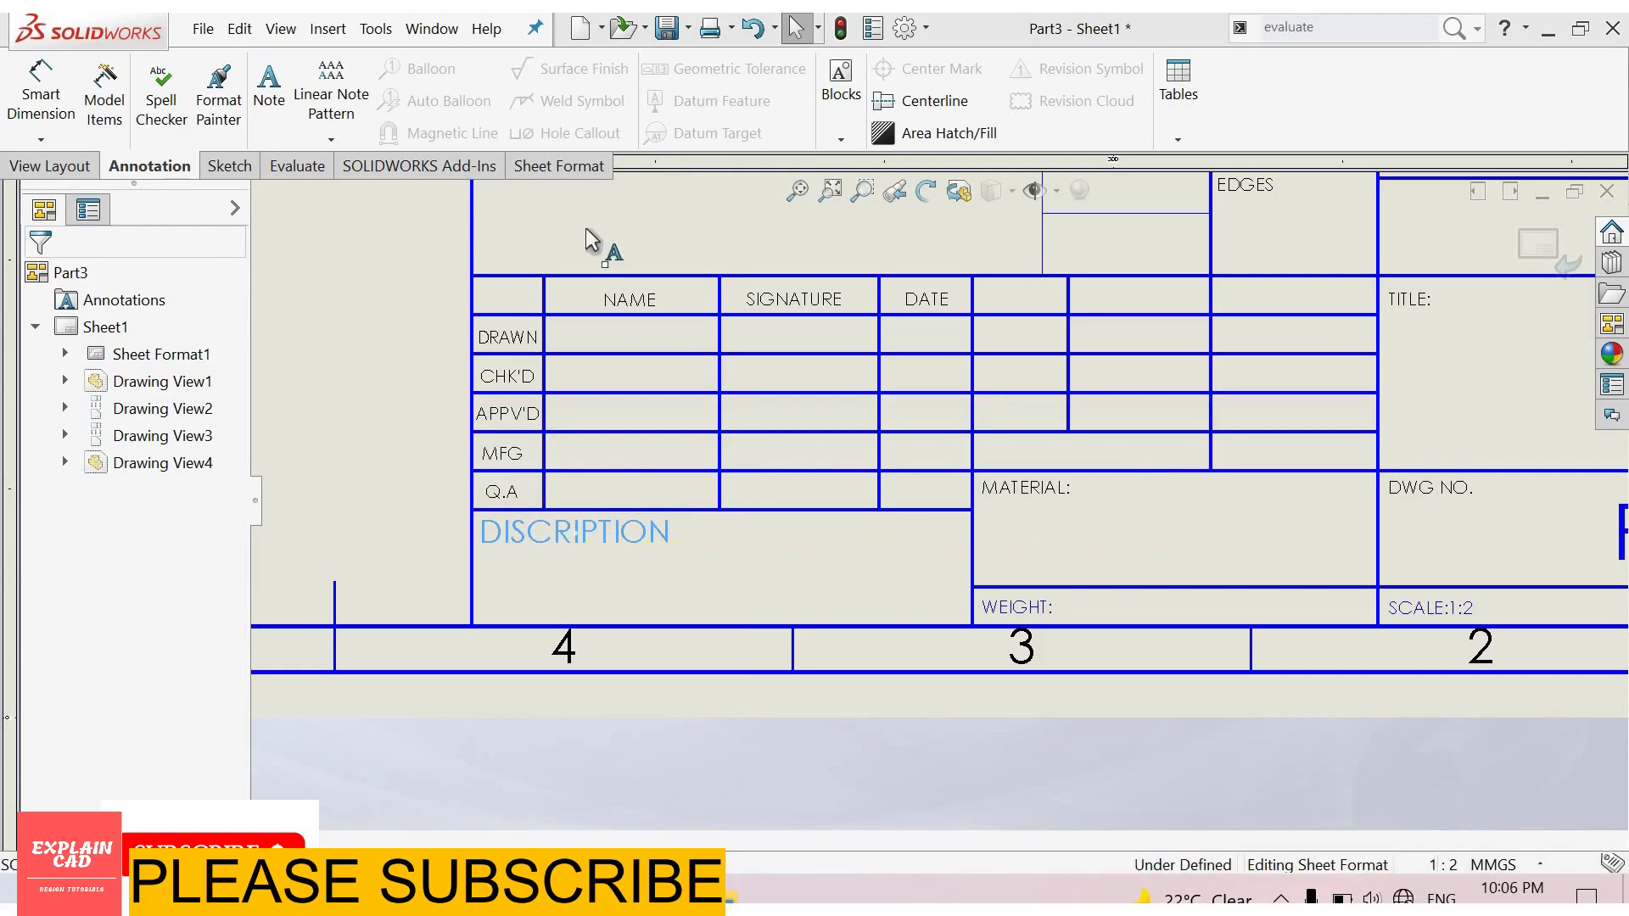
pyautogui.click(920, 316)
# - Add a note in the empty cell below DO NOT SCALE DRAWING and link it to the SW-Long Date property
pyautogui.scroll(2, 925, 501)
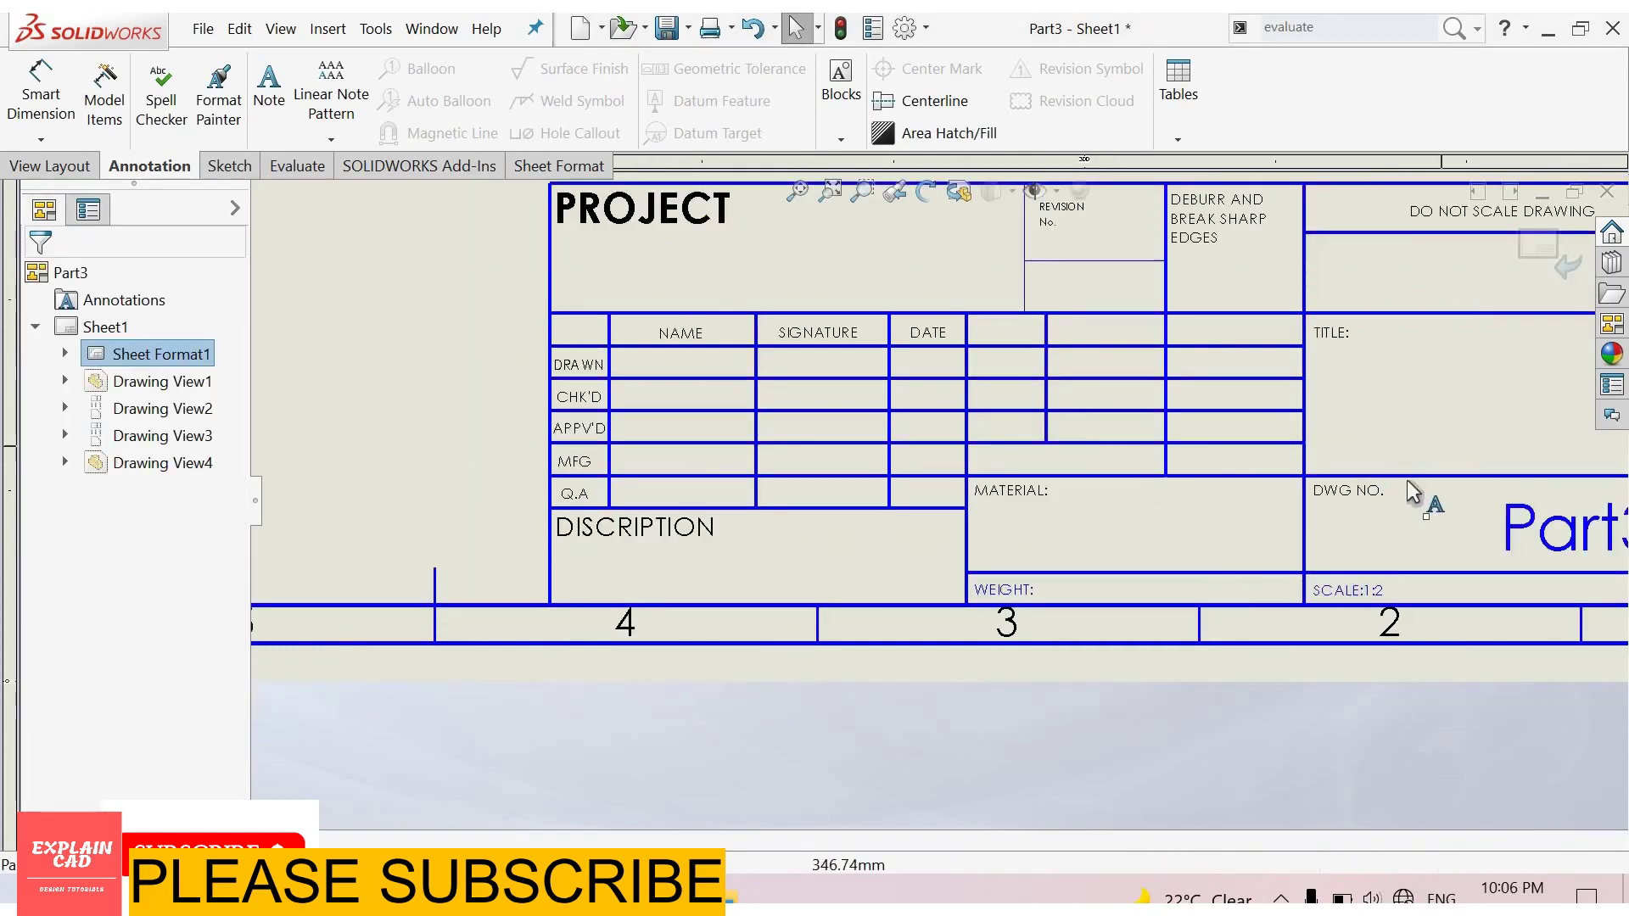
pyautogui.scroll(3, 1015, 502)
pyautogui.scroll(-3, 920, 516)
pyautogui.scroll(-1, 943, 334)
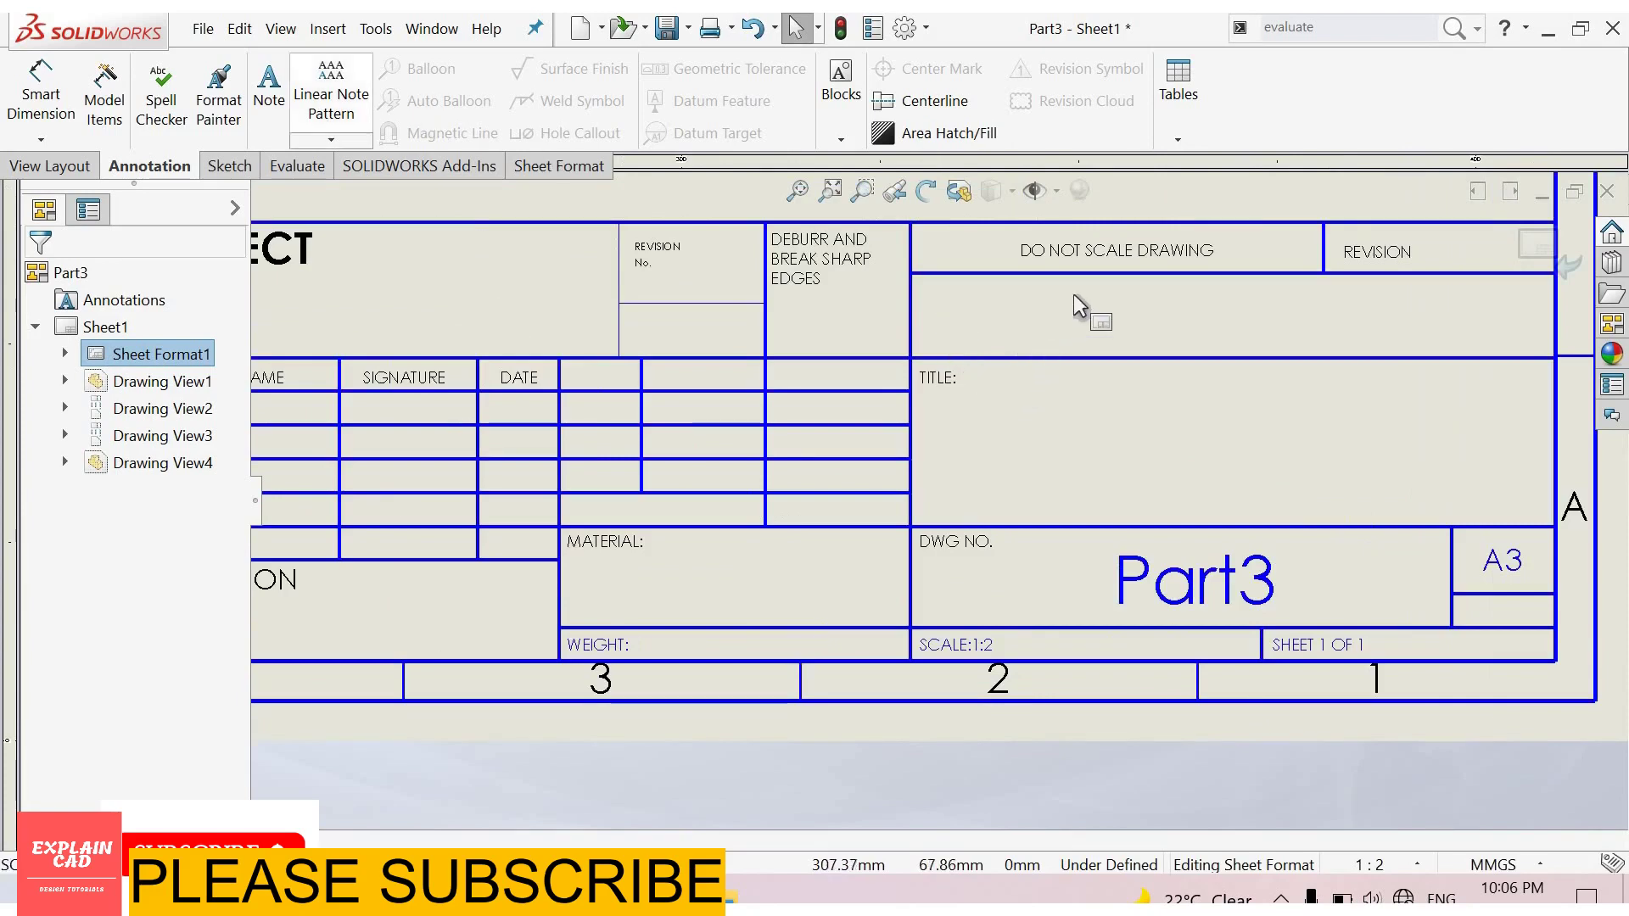
pyautogui.click(269, 107)
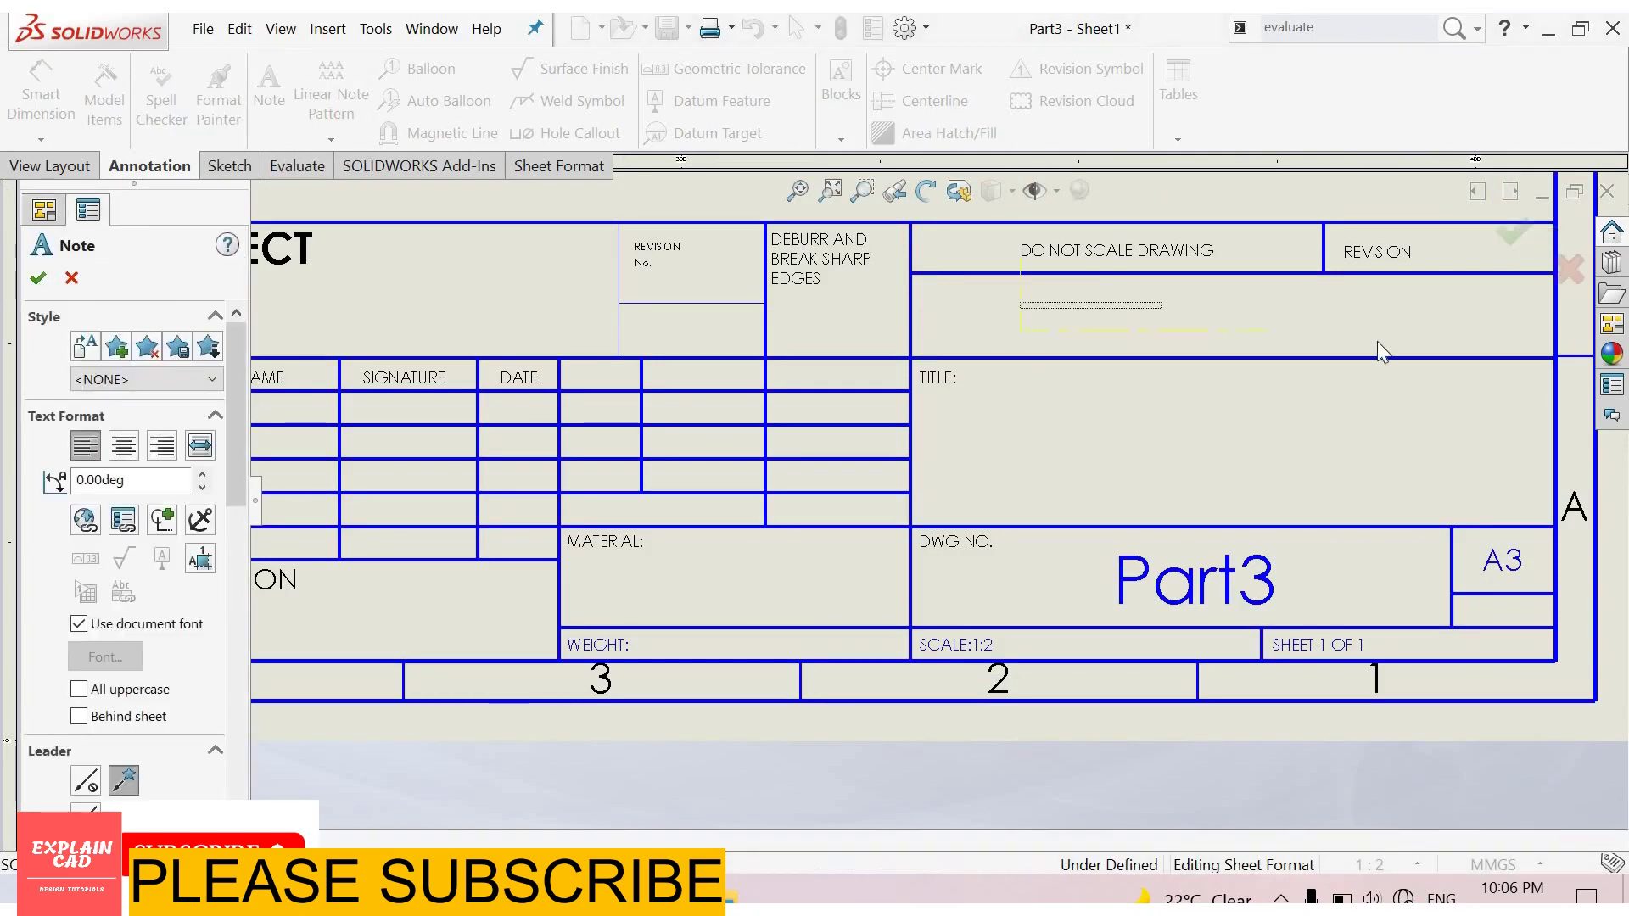
pyautogui.moveTo(1383, 352); pyautogui.dragTo(1381, 343)
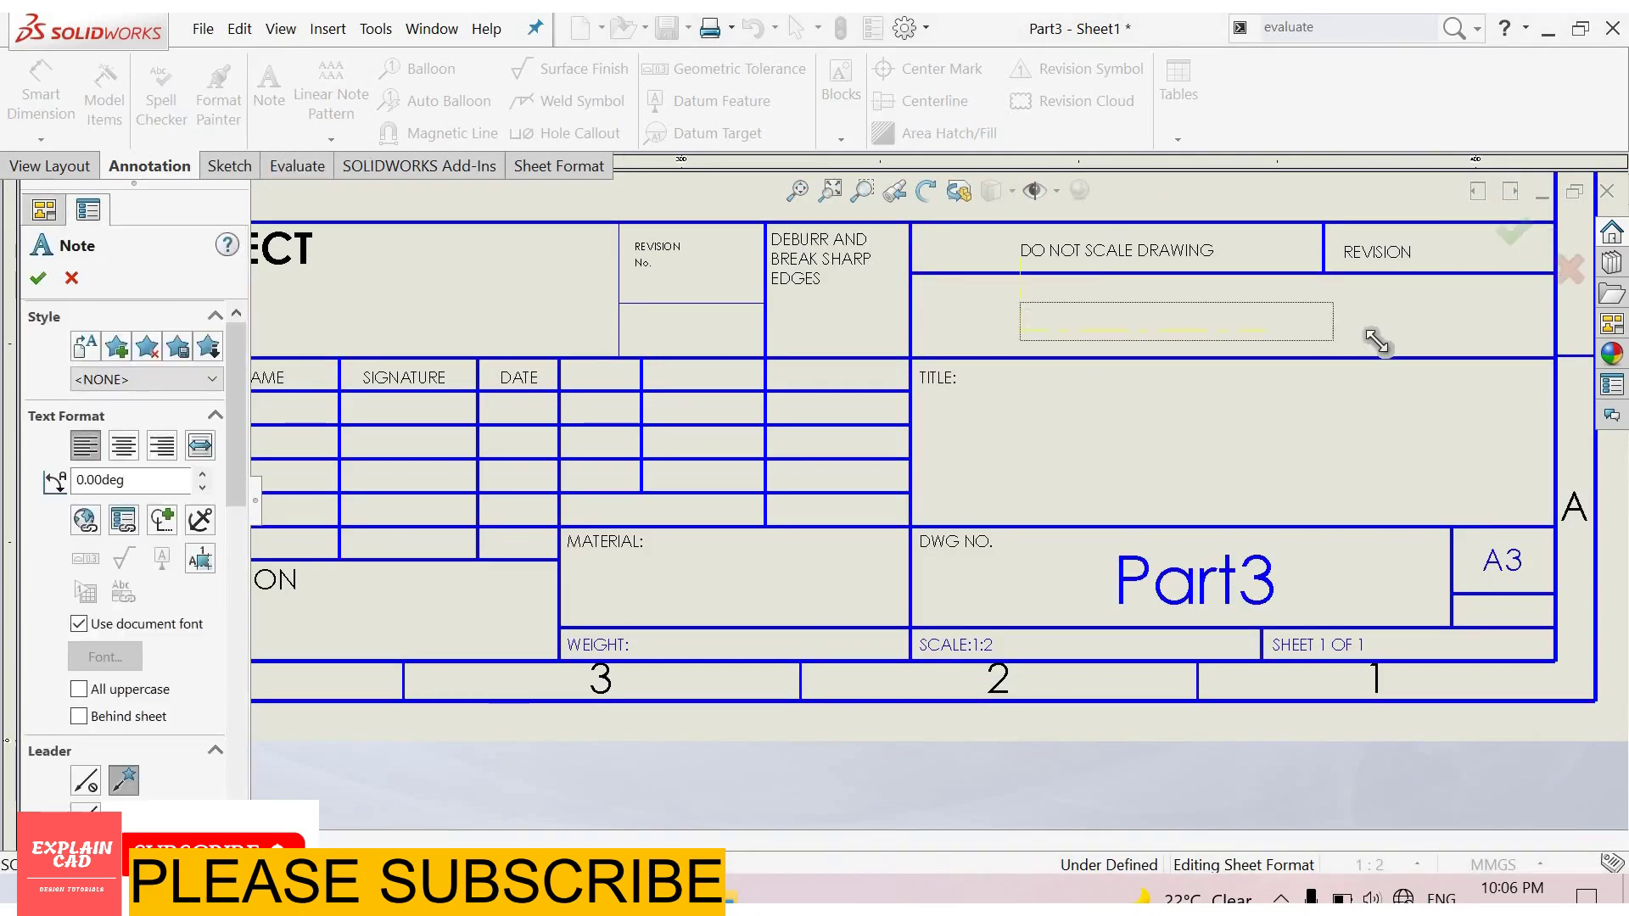
pyautogui.click(124, 519)
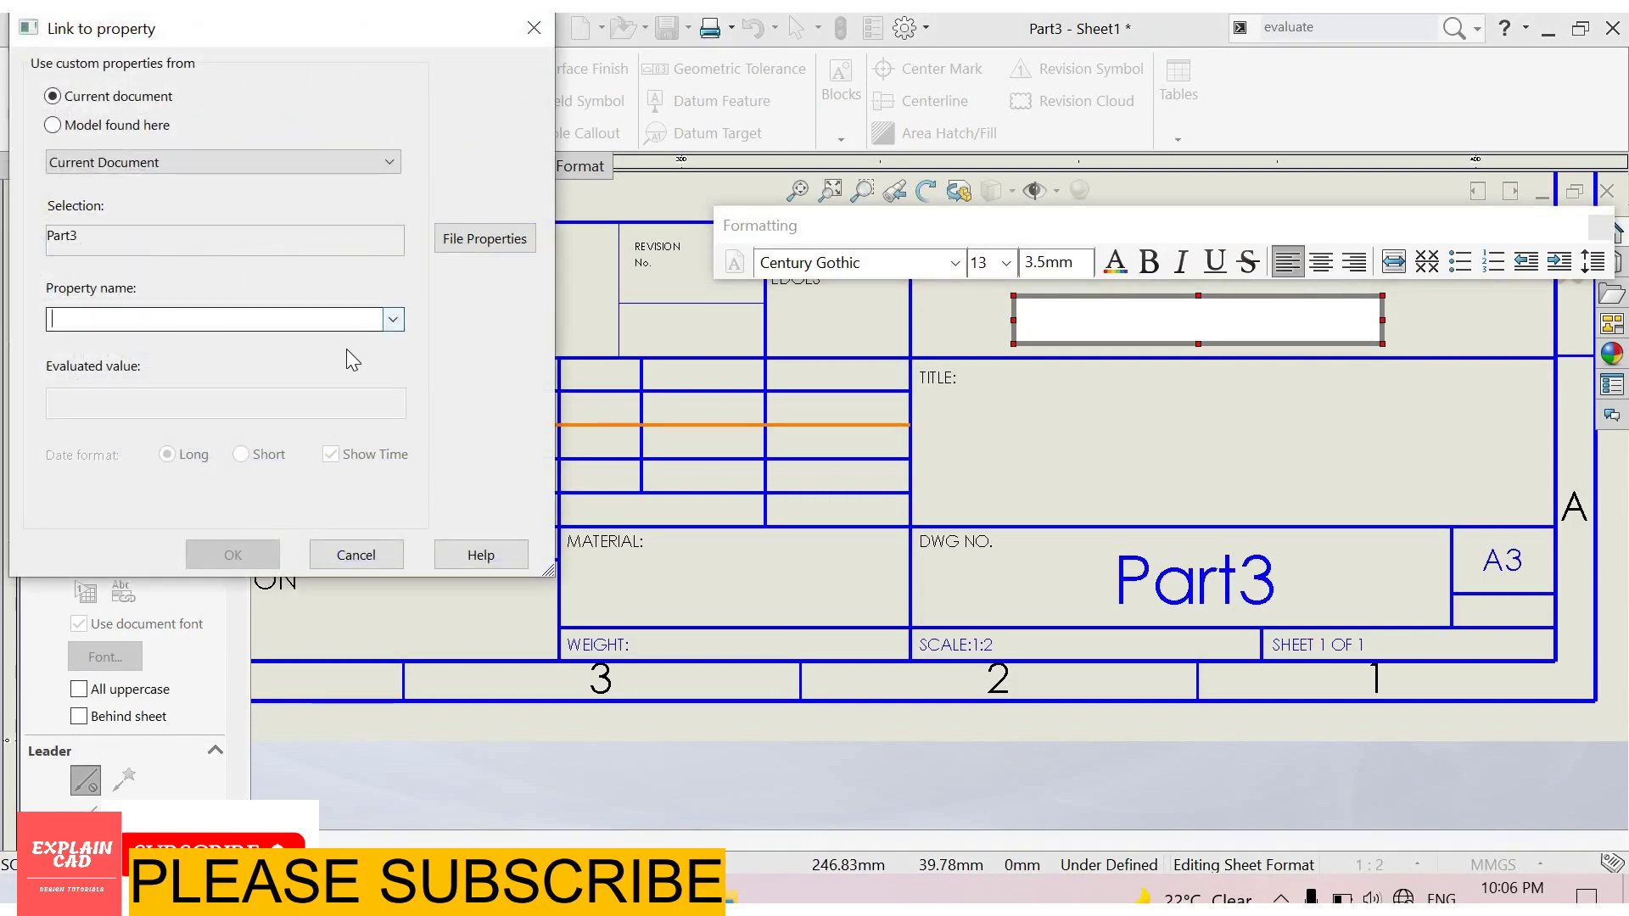
pyautogui.click(392, 320)
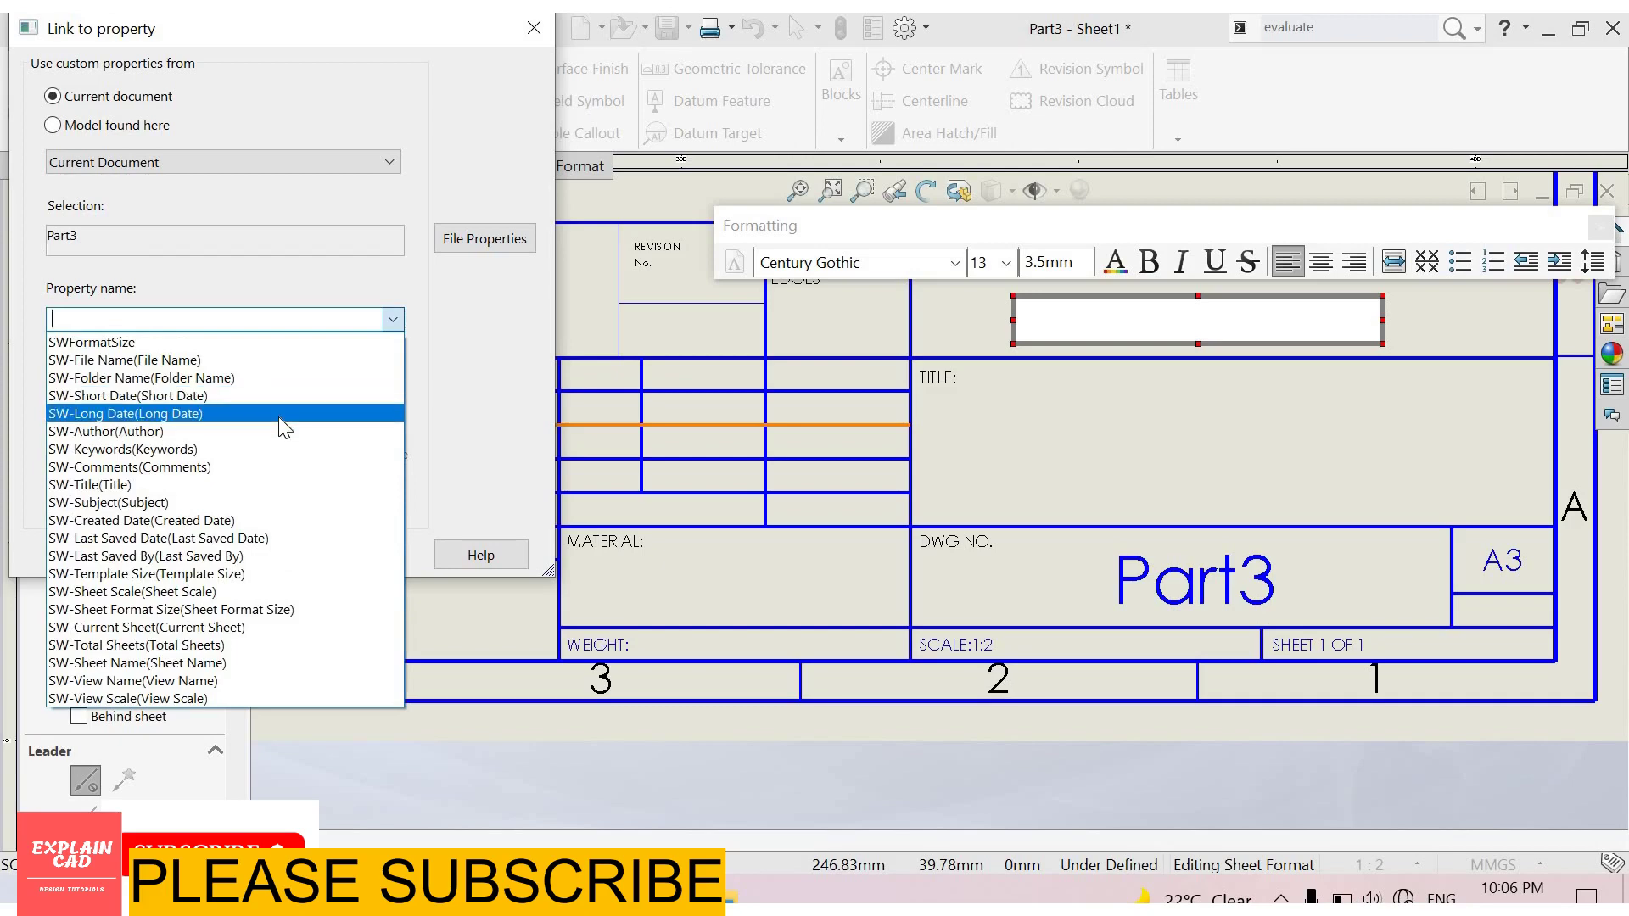
pyautogui.click(278, 416)
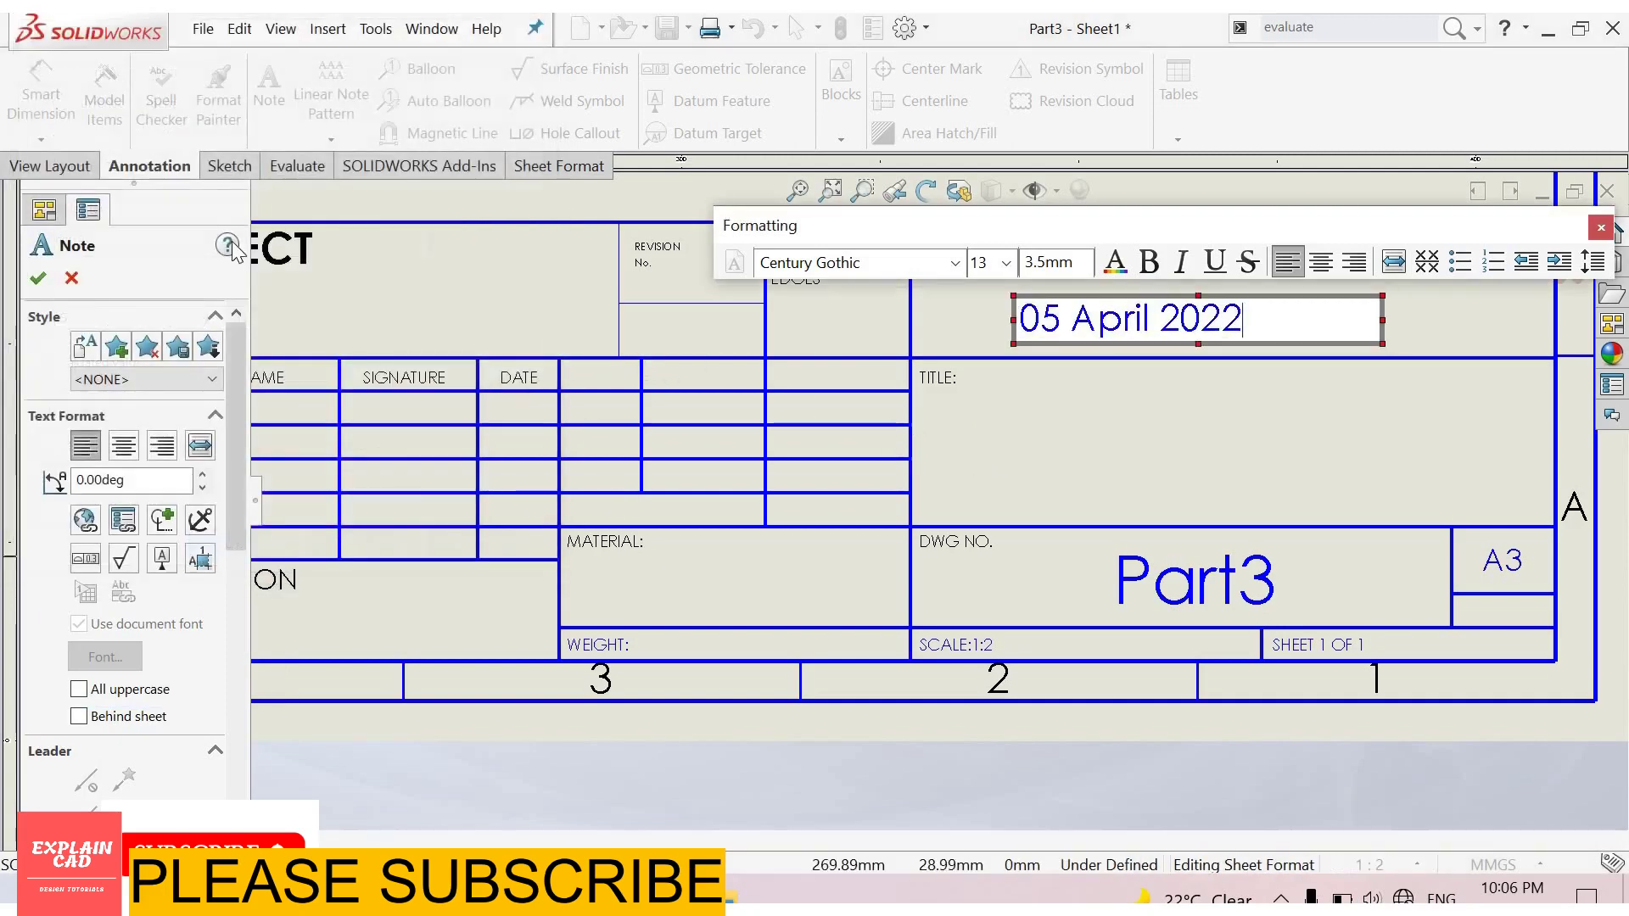
pyautogui.click(38, 277)
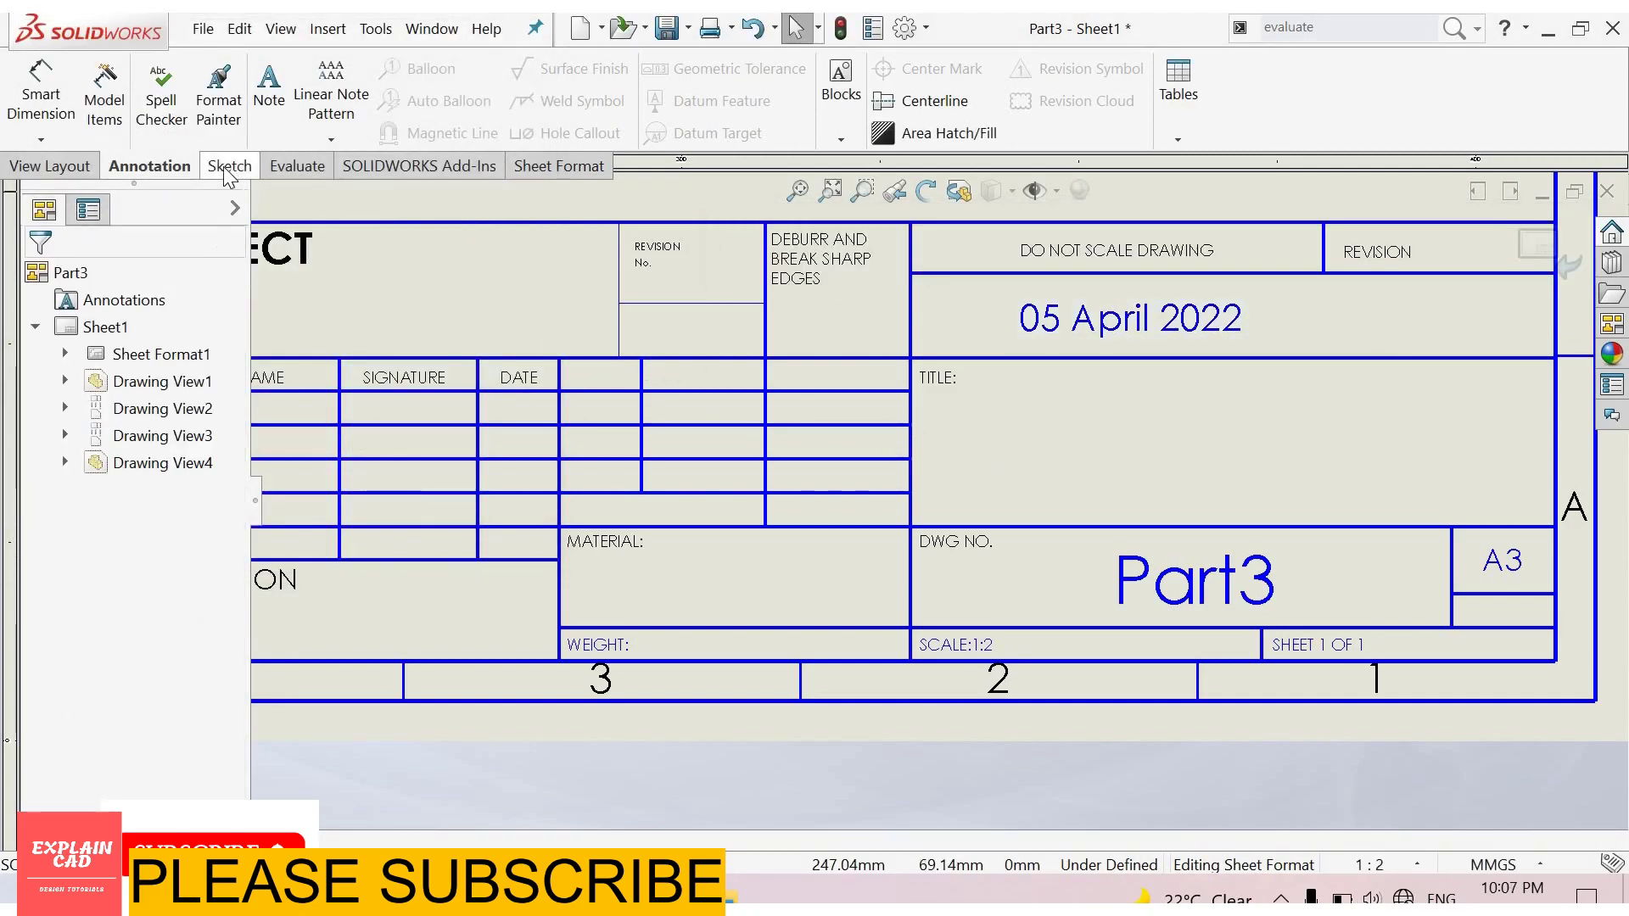
# - Draw a vertical line just beside the date note, spanning from the cell's upper edge to its lower edge
pyautogui.click(100, 79)
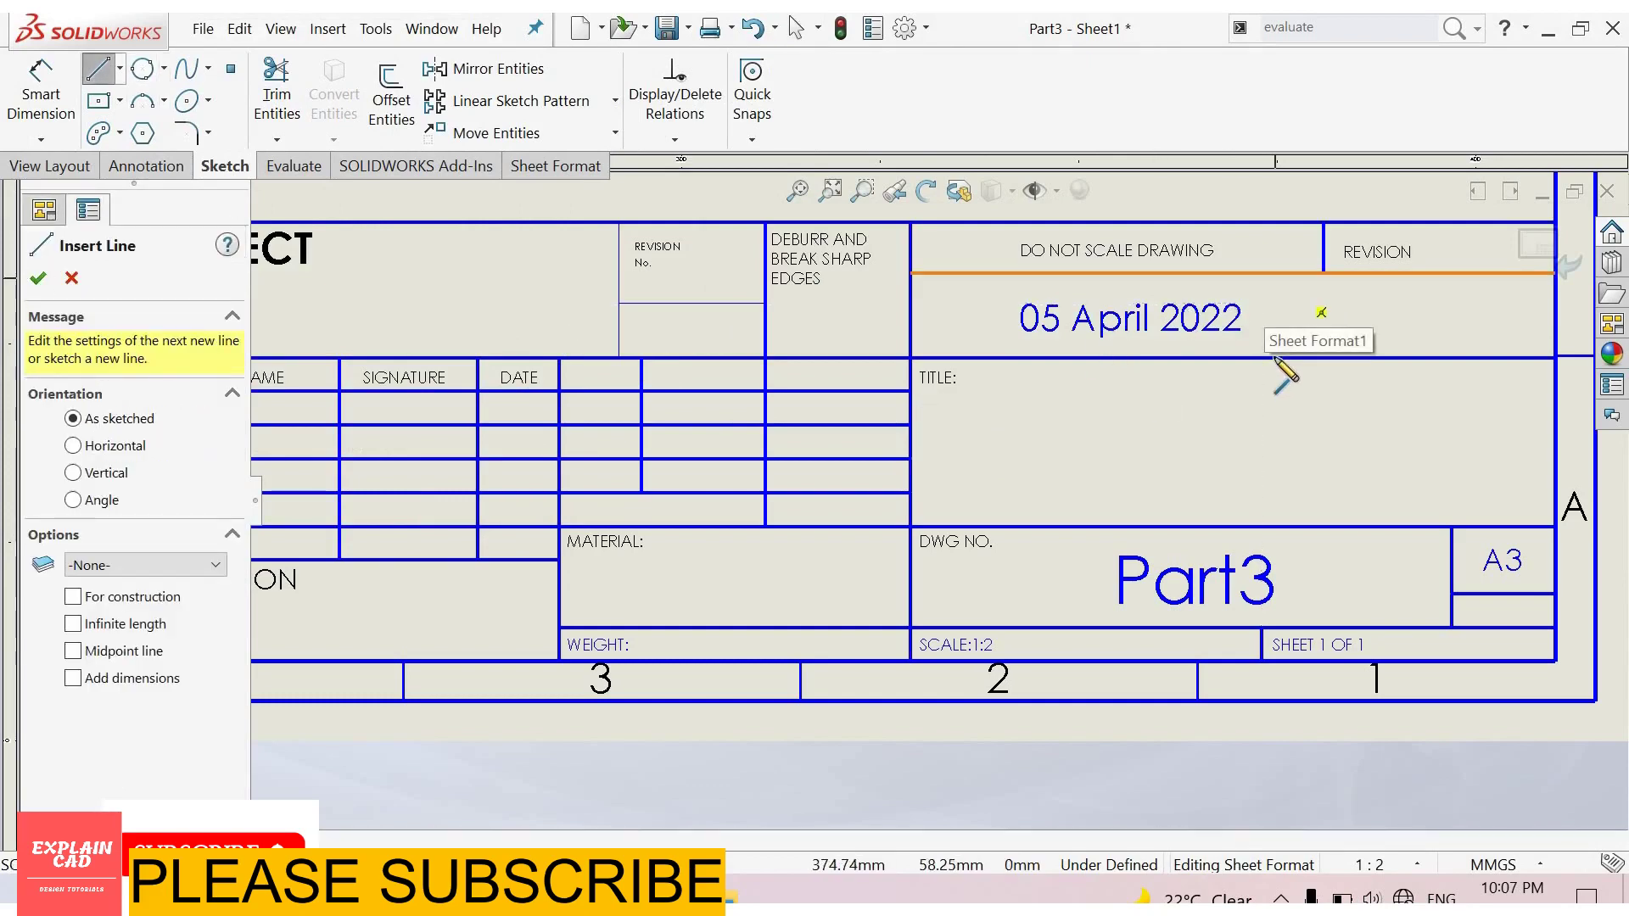
pyautogui.click(1275, 274)
pyautogui.click(1274, 358)
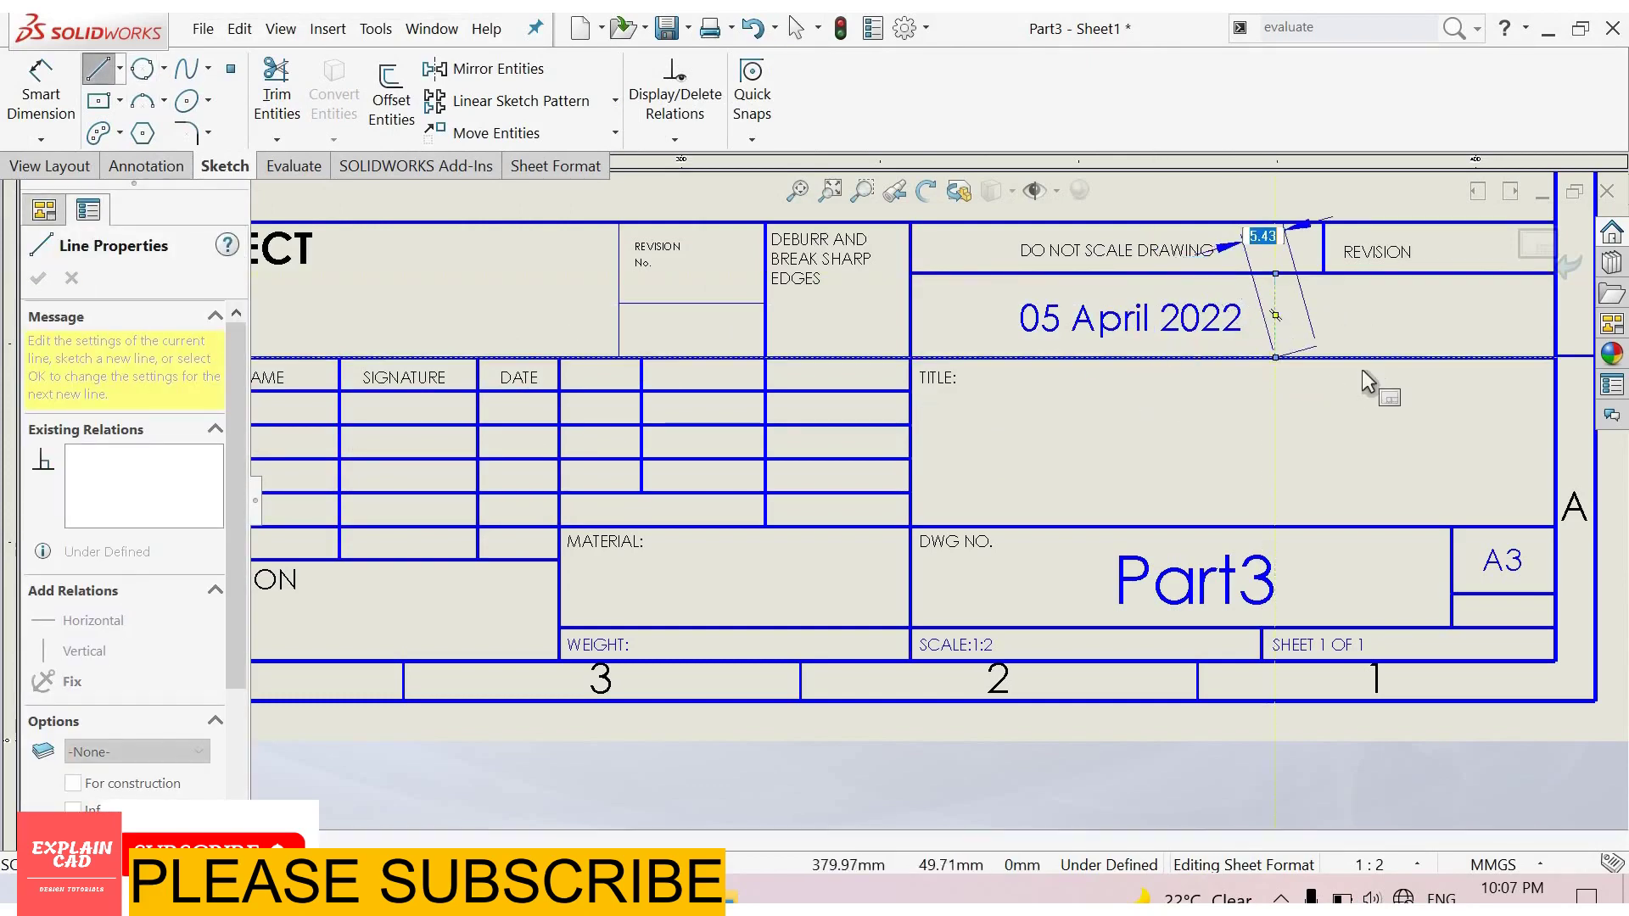
pyautogui.rightClick(1319, 350)
pyautogui.click(1362, 365)
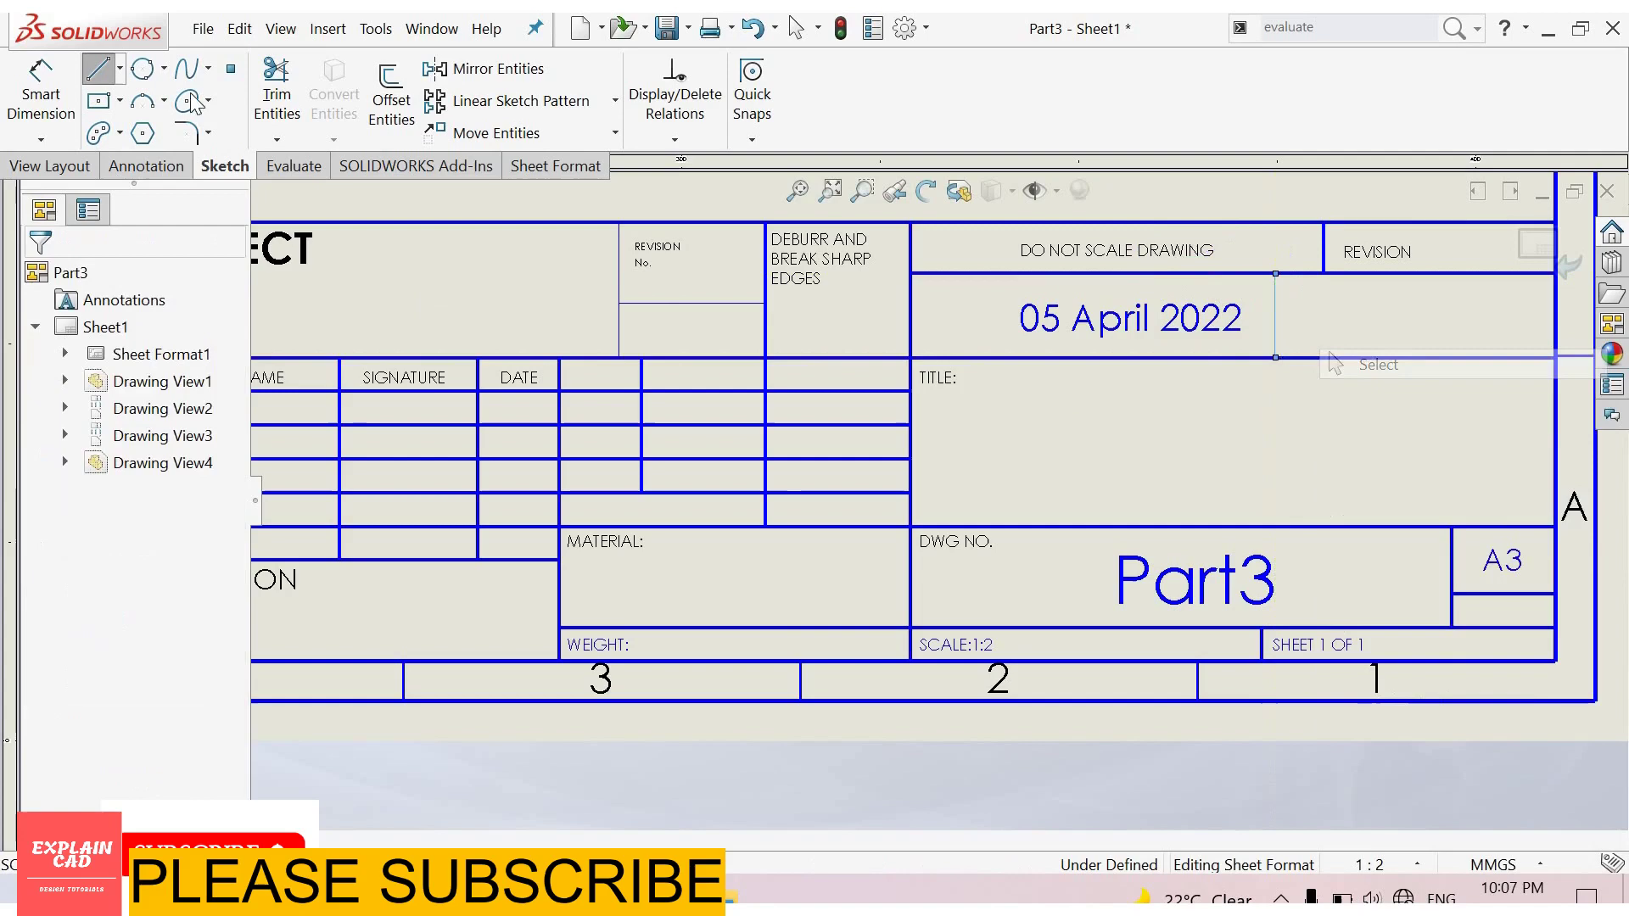
# - Try to add a note linked to the SW-Sheet Format Size property in the new cell beside the date
pyautogui.click(146, 166)
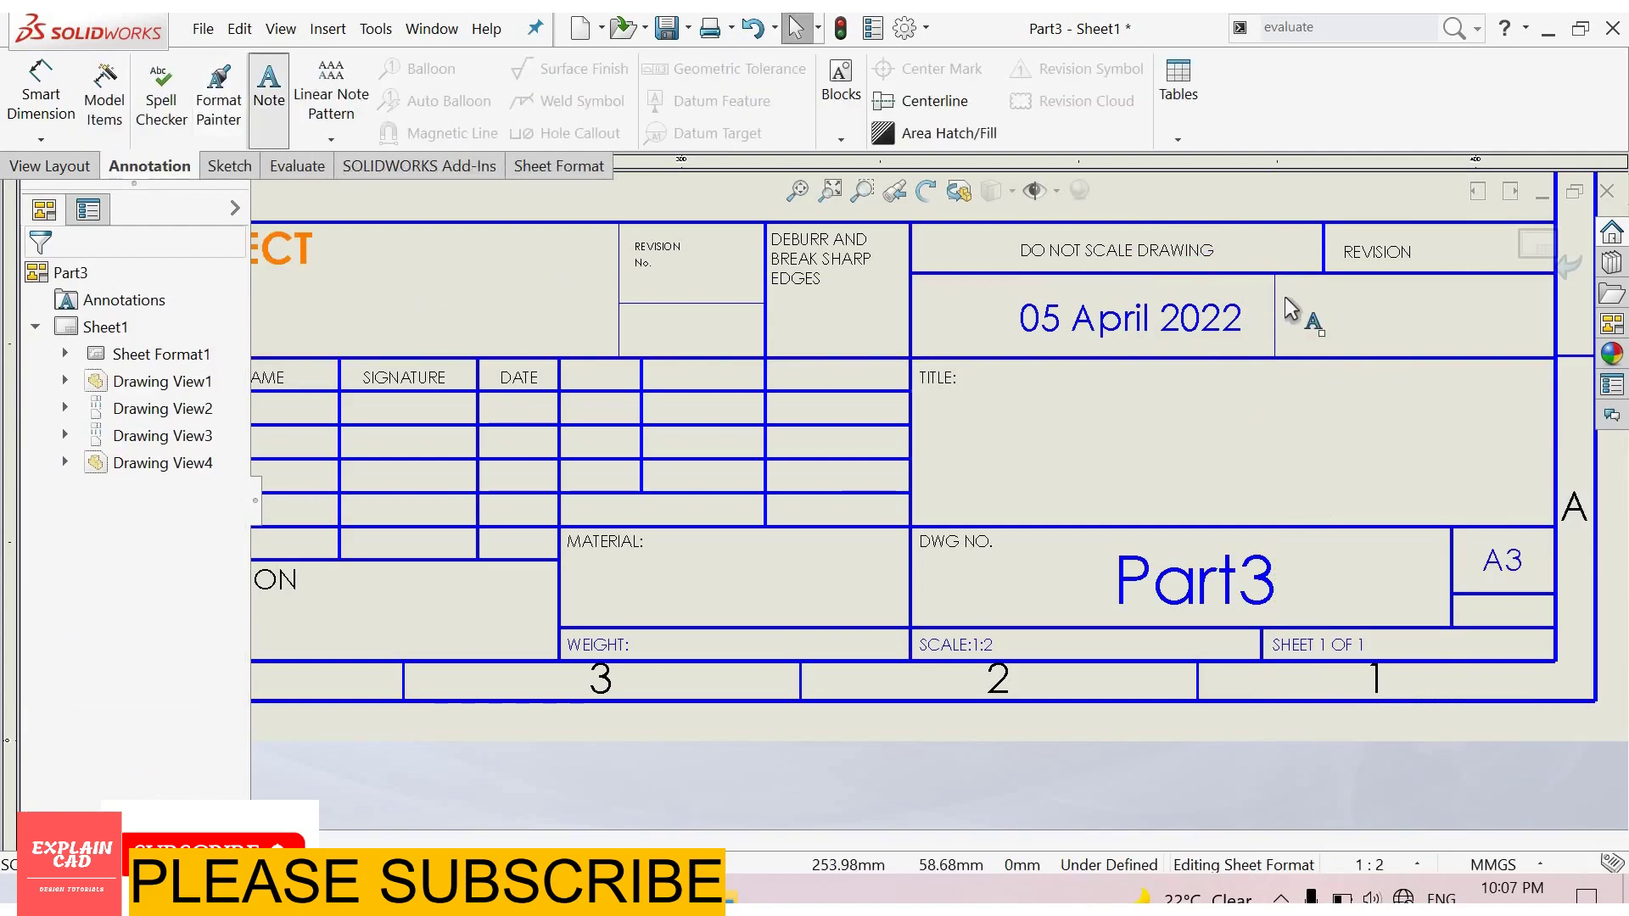
pyautogui.click(1303, 315)
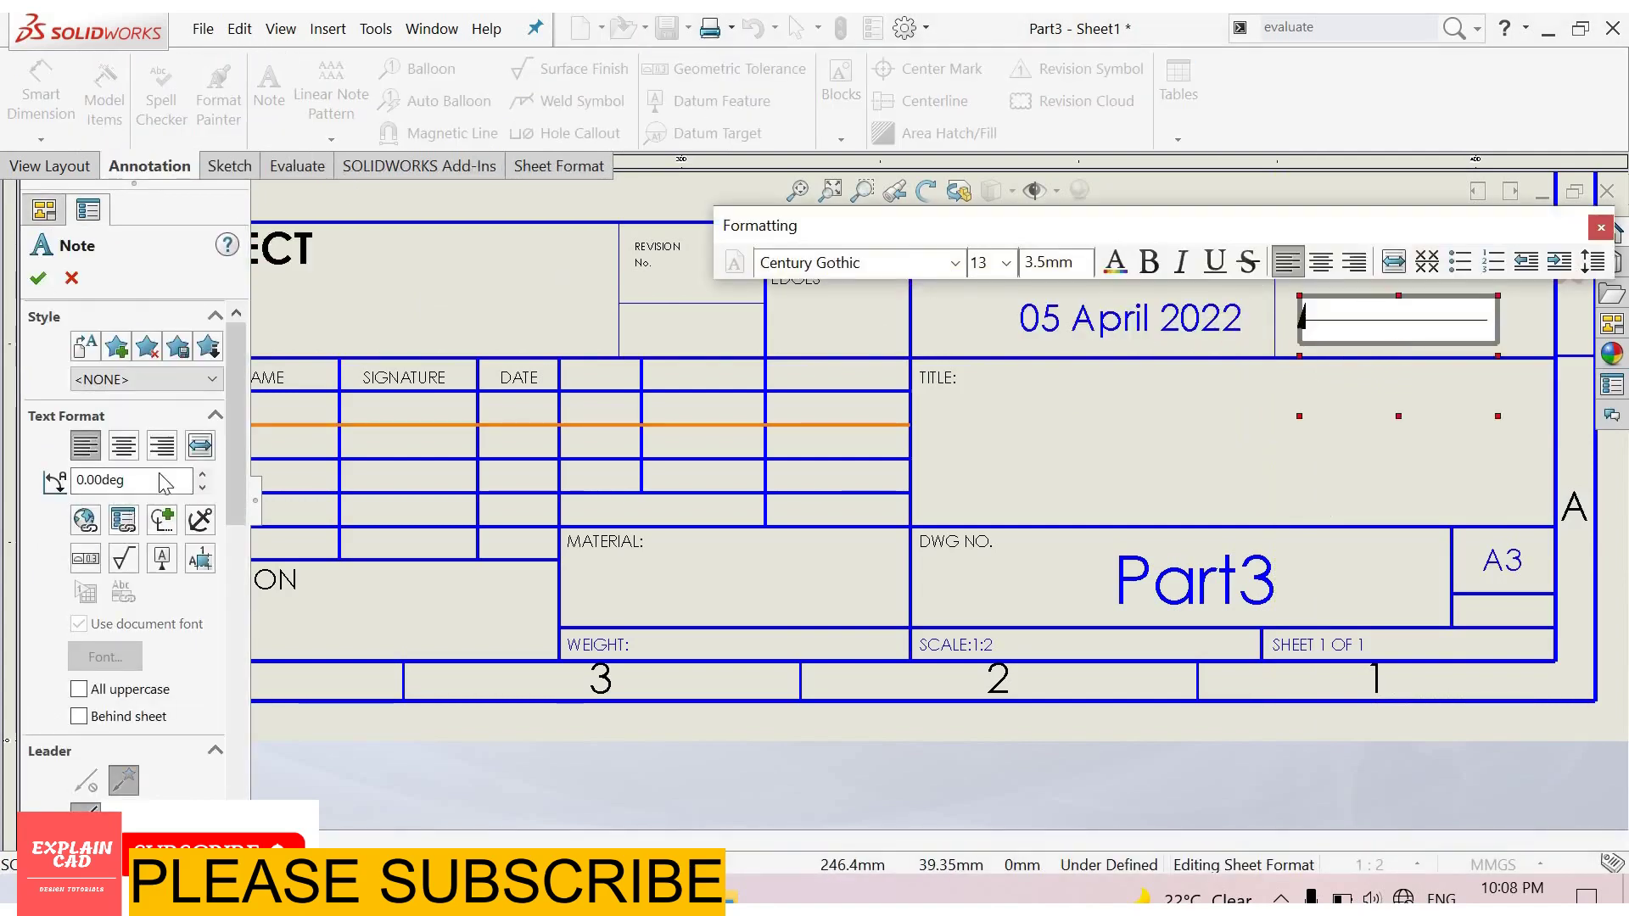
pyautogui.click(123, 521)
pyautogui.click(392, 319)
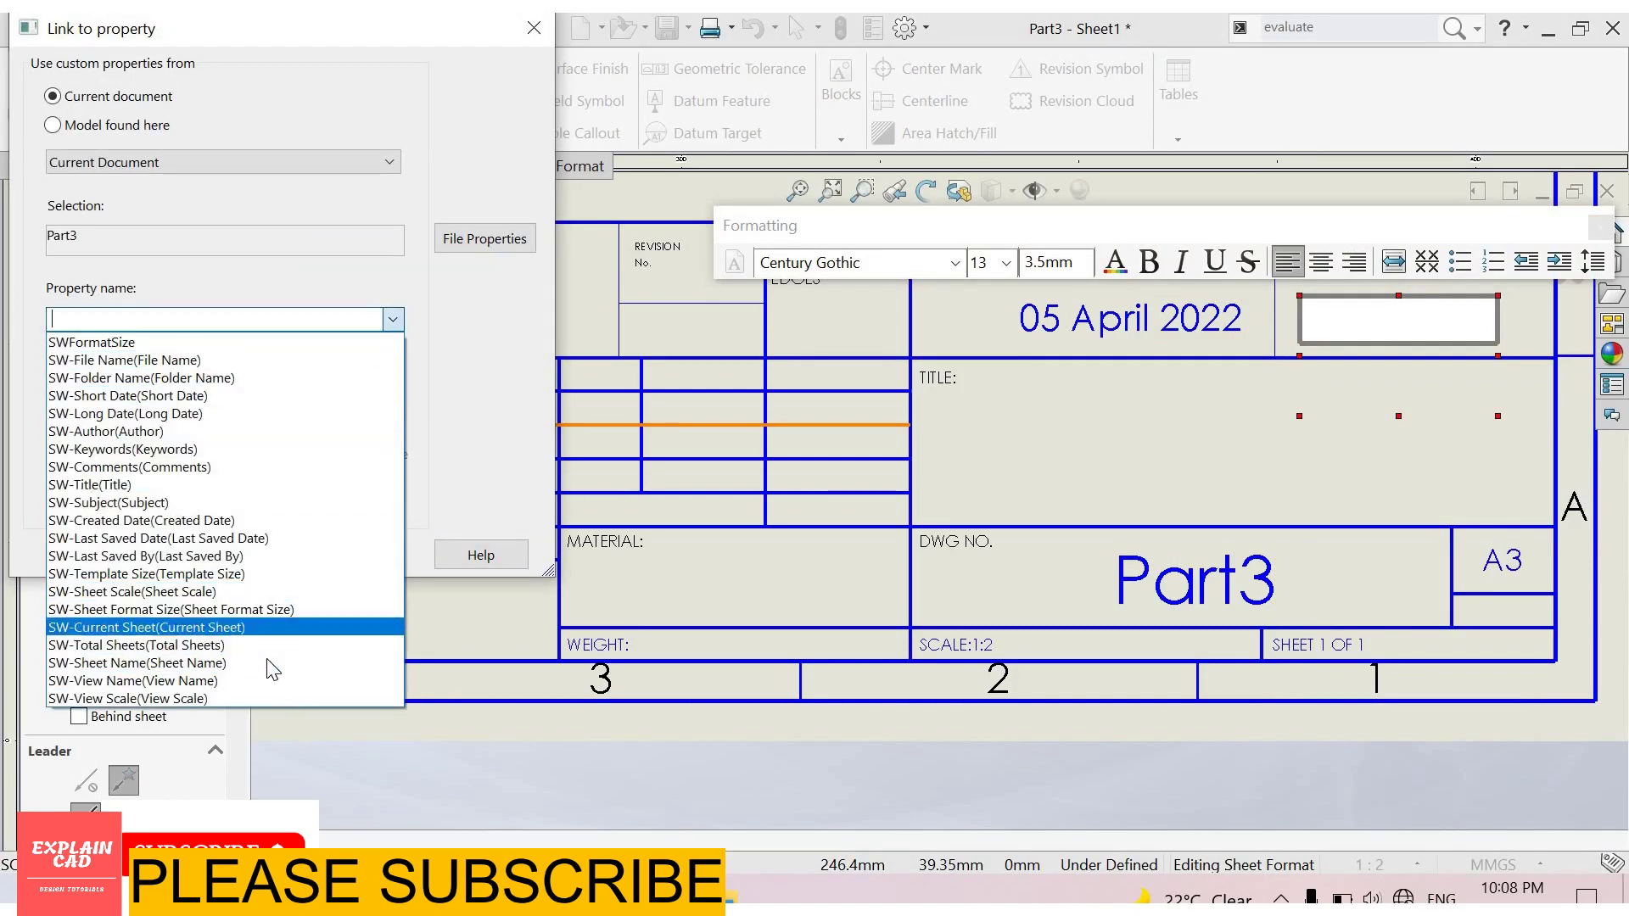
pyautogui.click(260, 611)
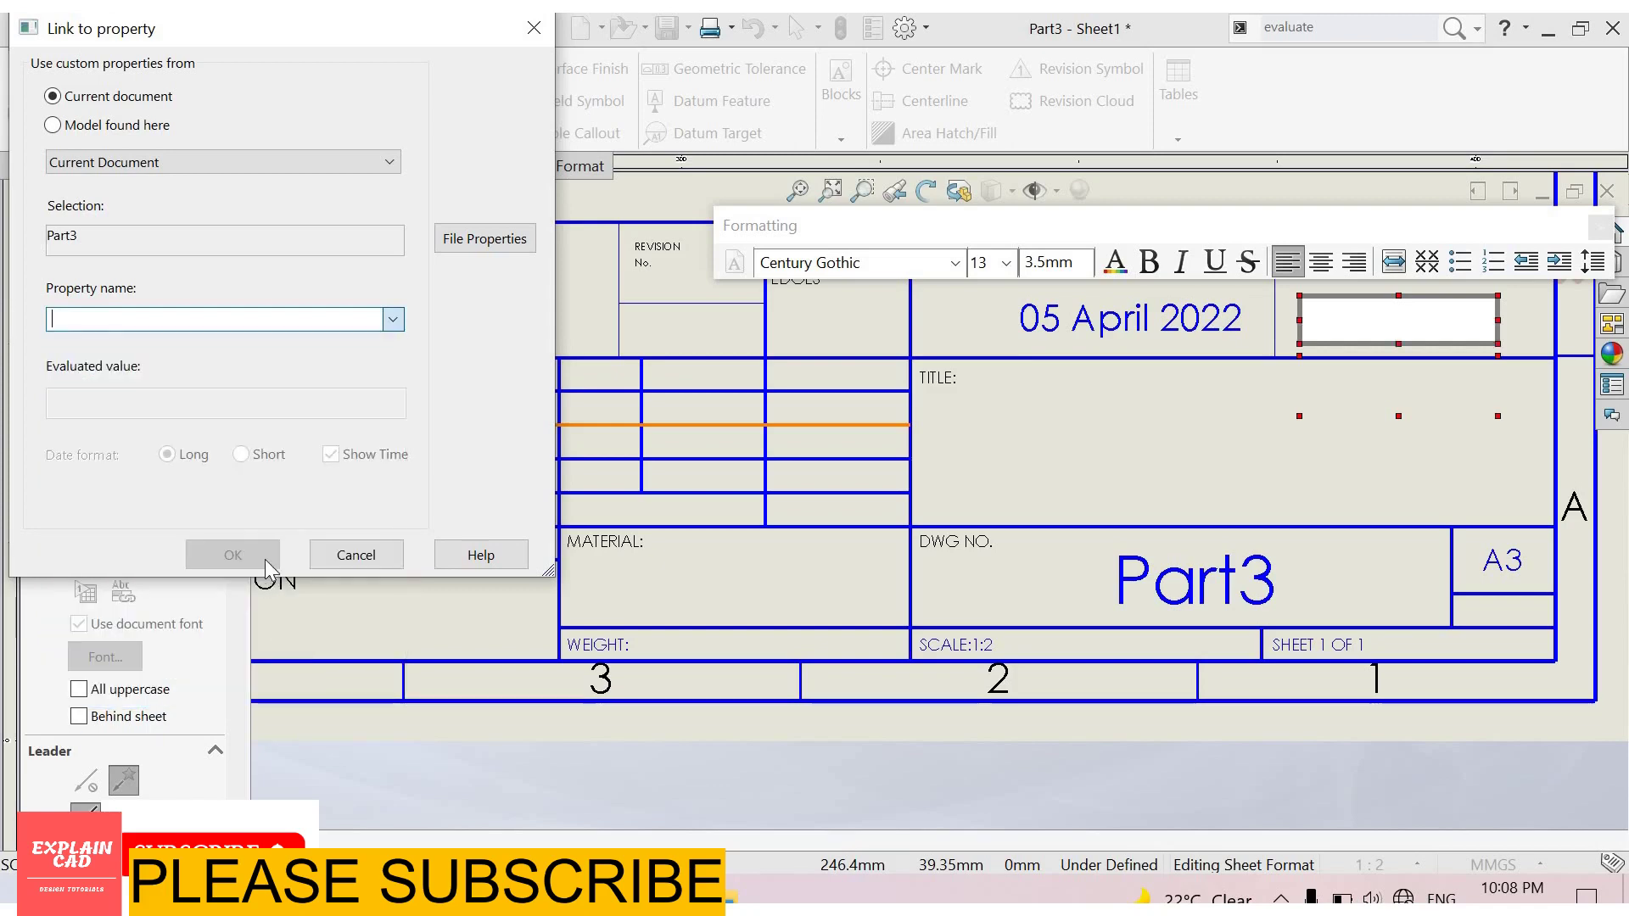
pyautogui.press('Return')
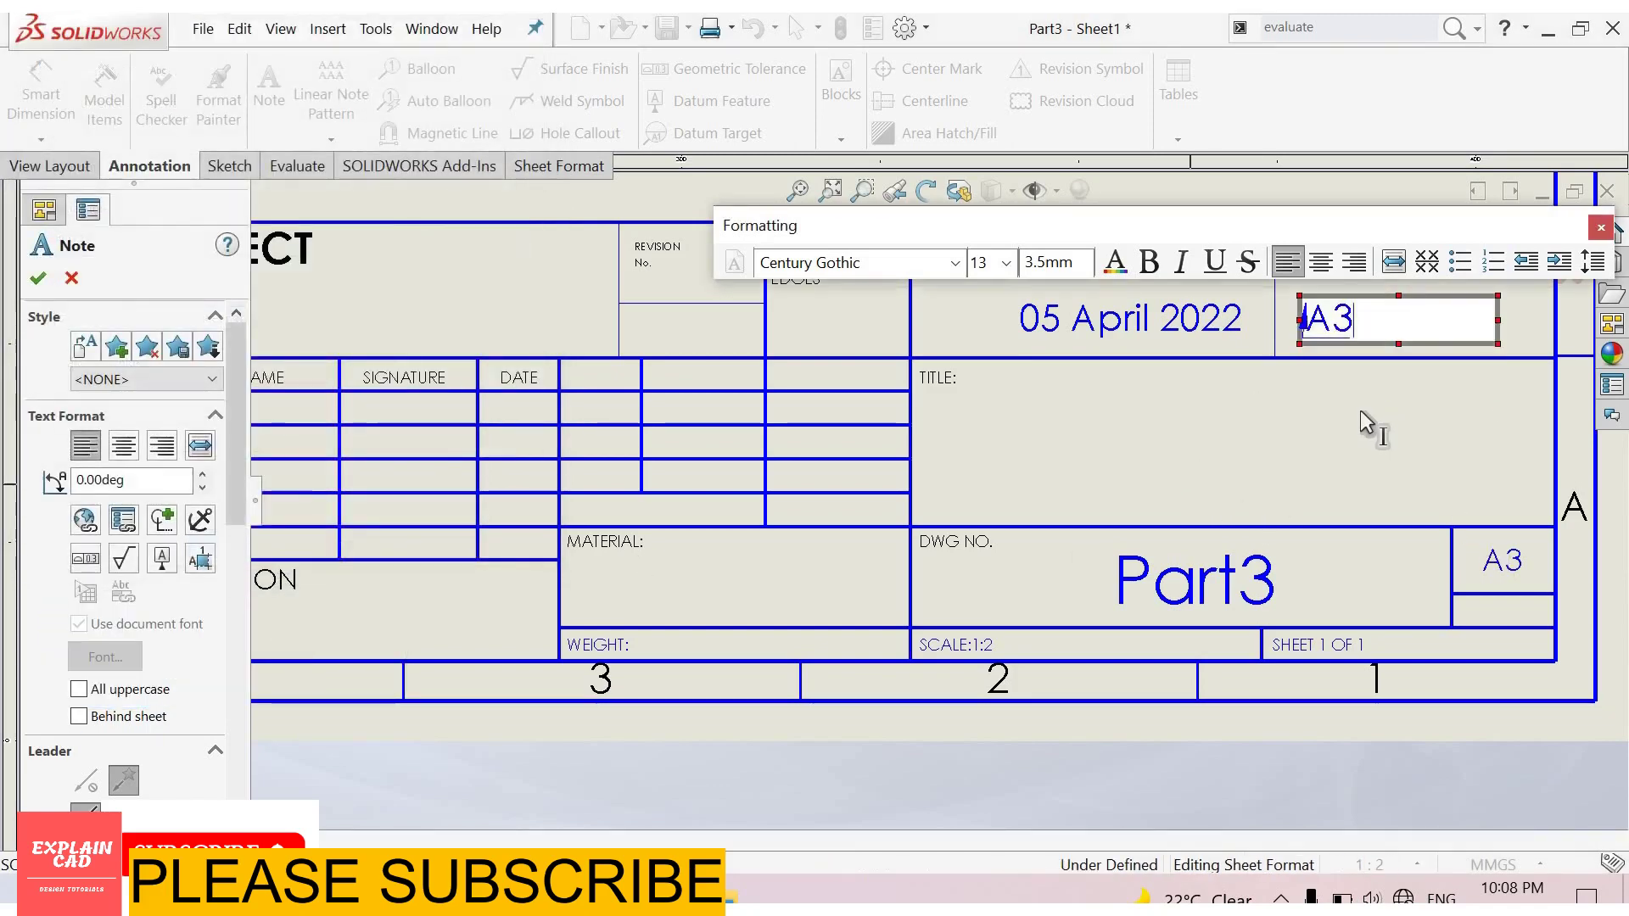
pyautogui.click(1361, 410)
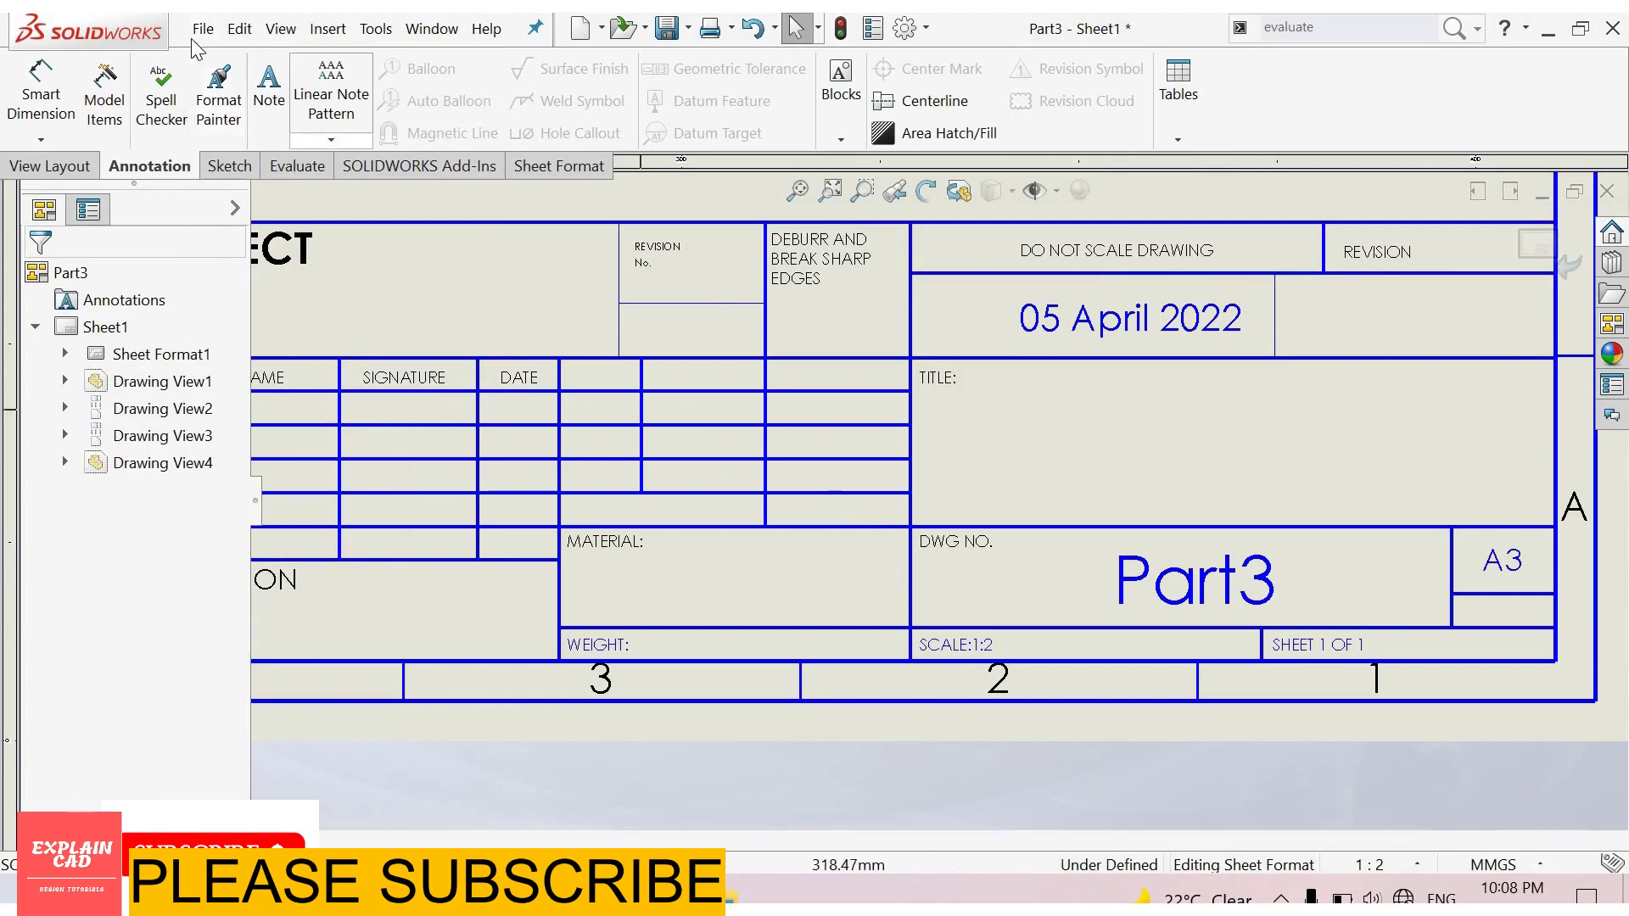
# - Save the customized title block as a sheet format and return to editing the sheet
pyautogui.click(203, 34)
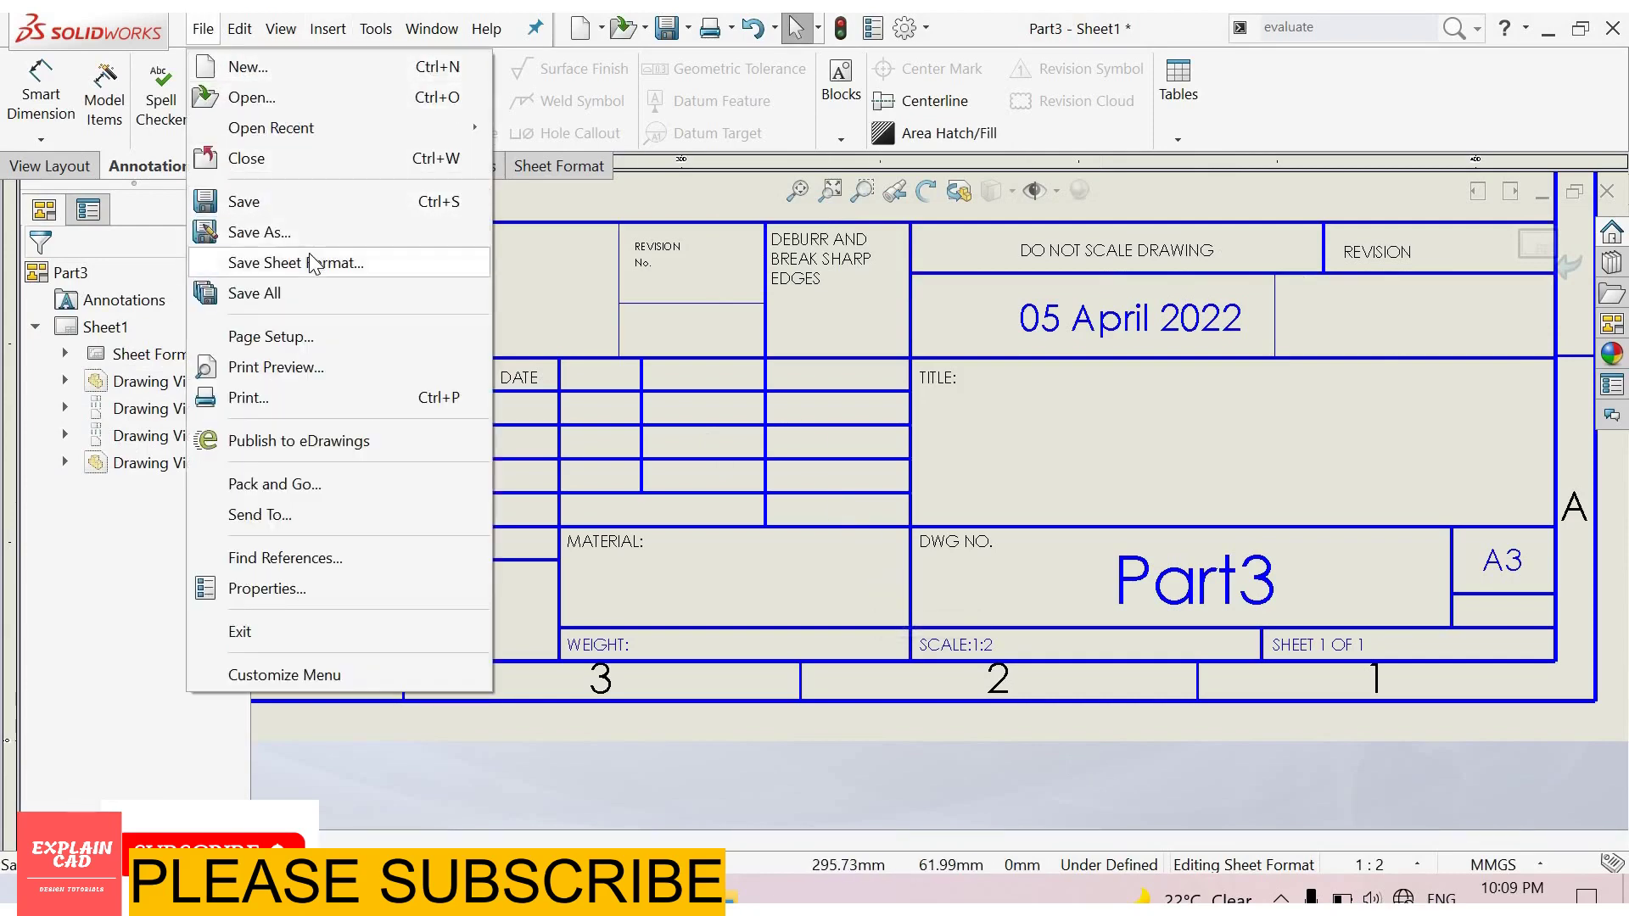
pyautogui.press('Return')
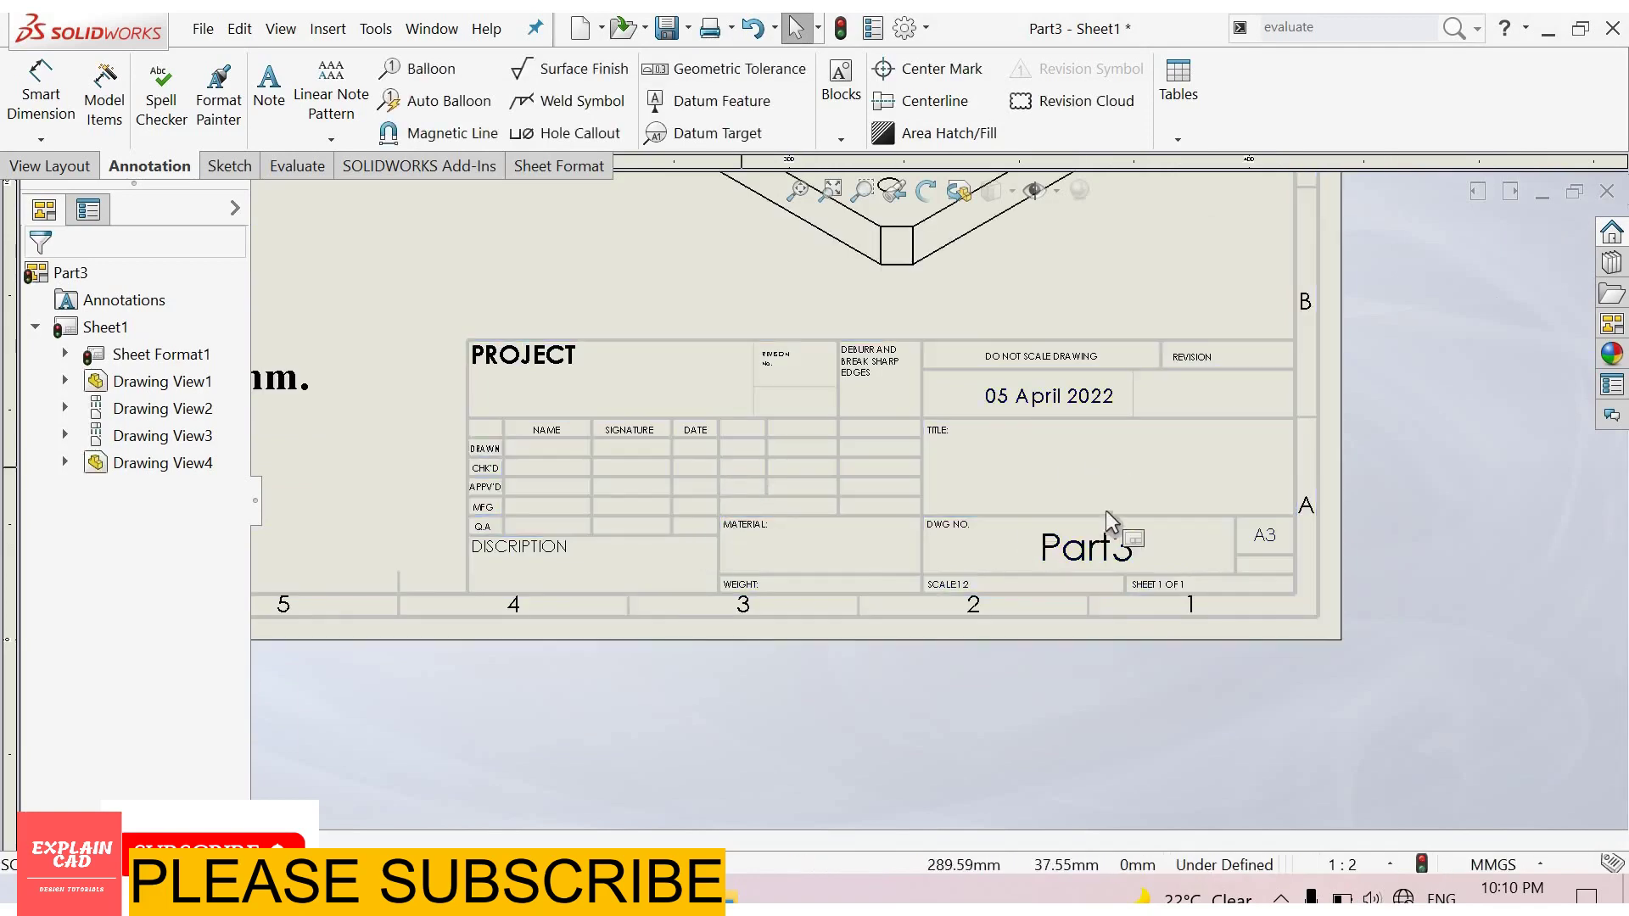
# - Add a sheet note reading 45 in the title block cell beside the DATE heading and finish placing notes
pyautogui.scroll(3, 684, 506)
pyautogui.click(268, 93)
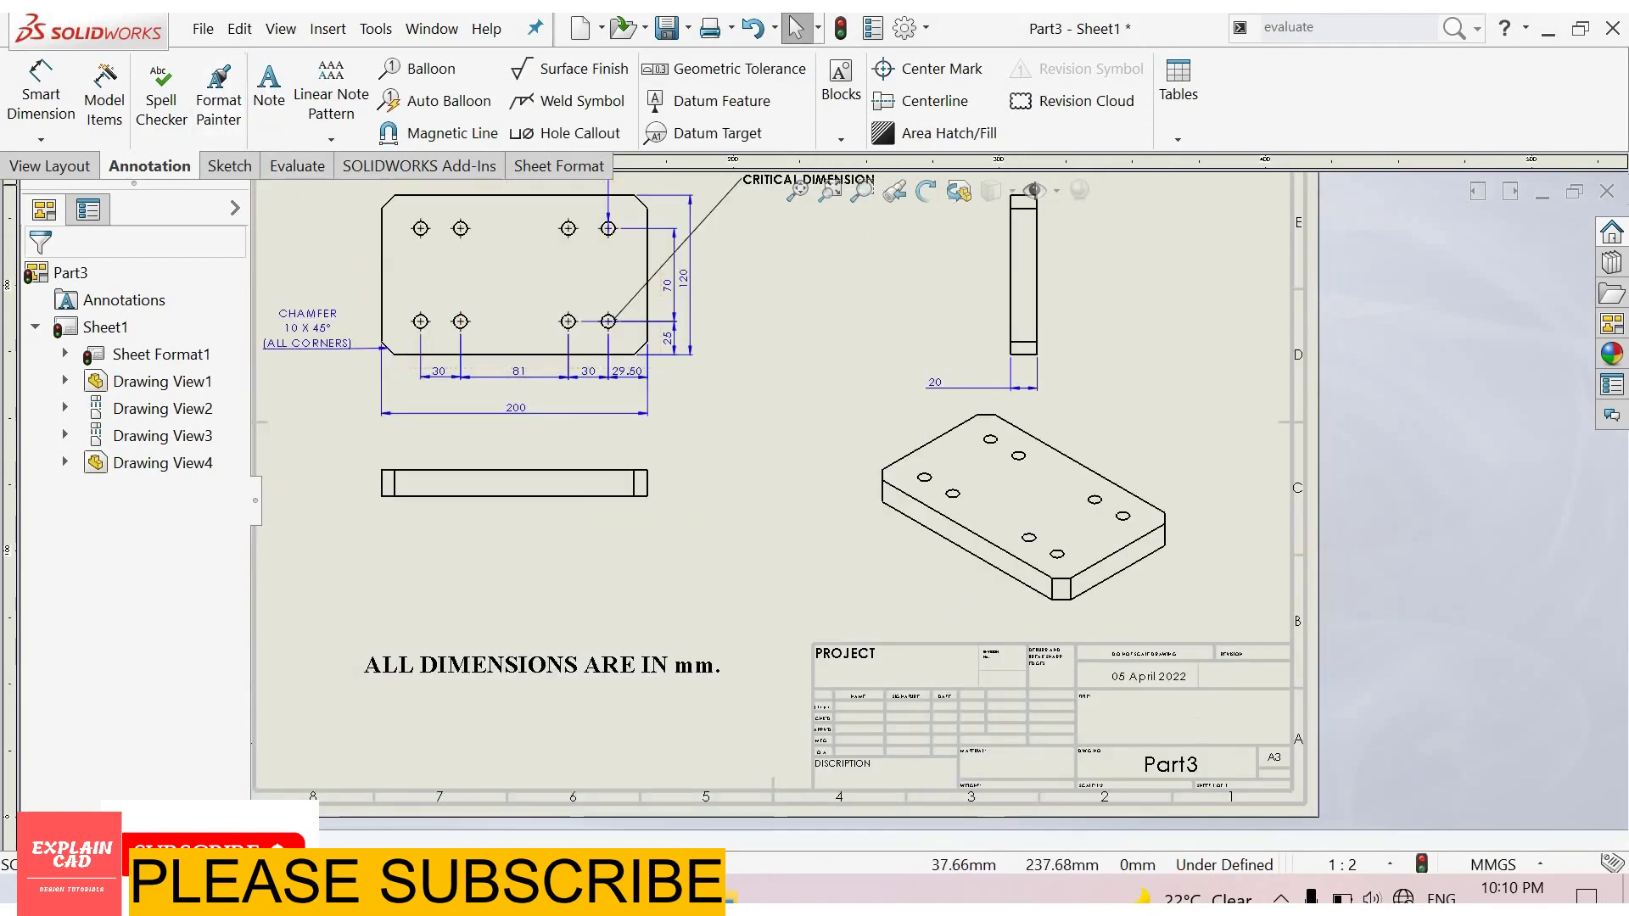
pyautogui.click(959, 691)
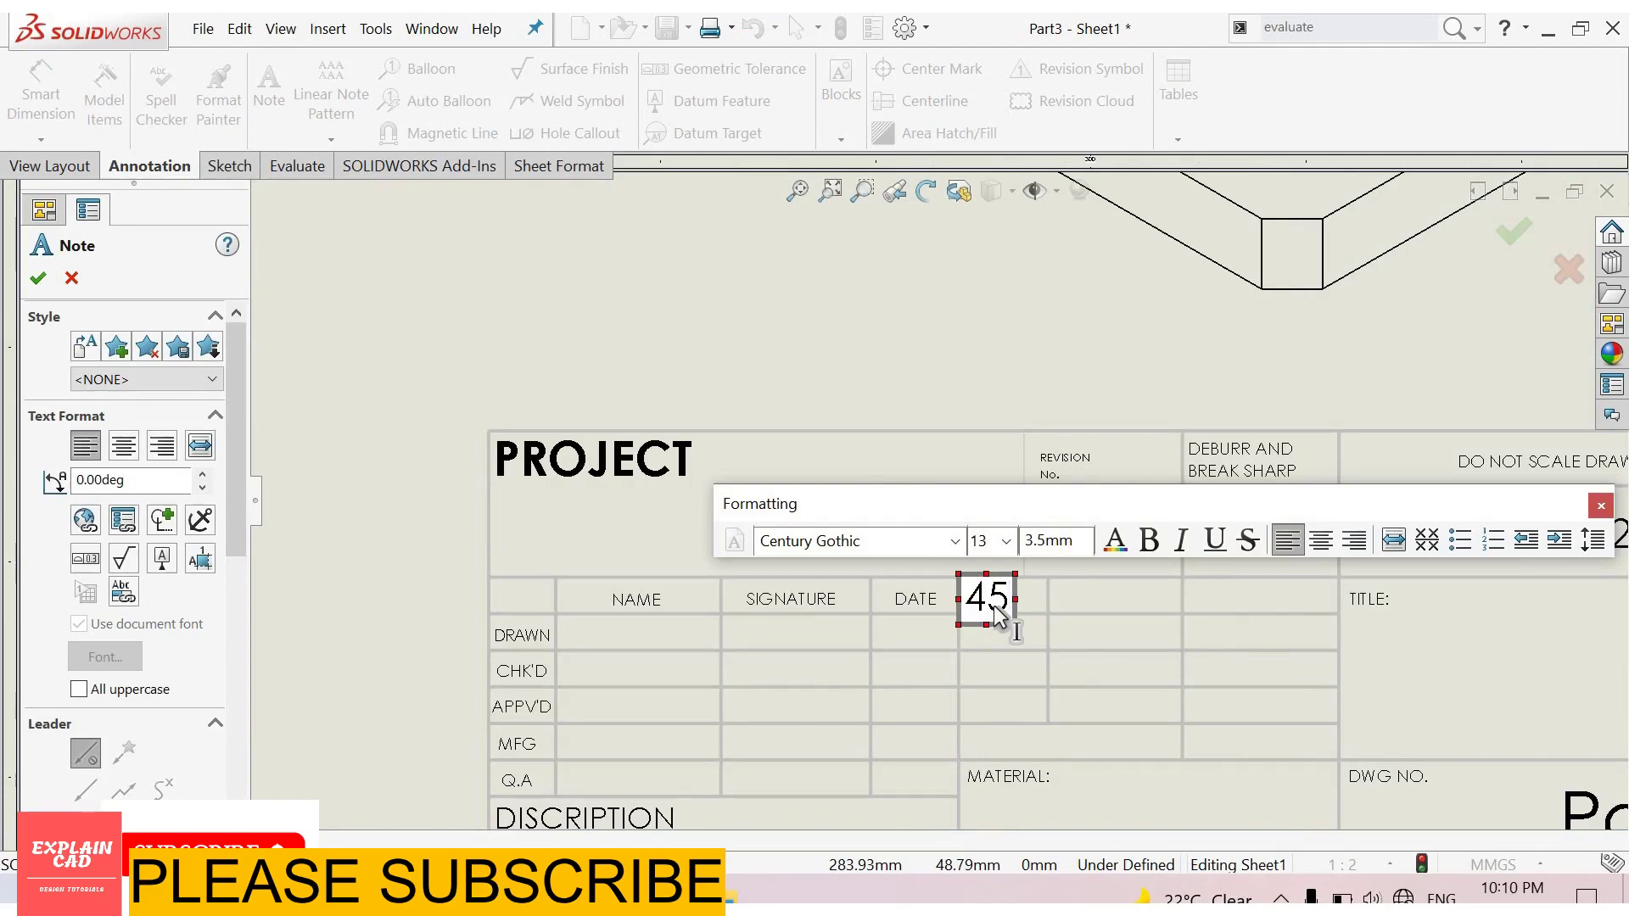
pyautogui.doubleClick(994, 604)
pyautogui.click(1005, 540)
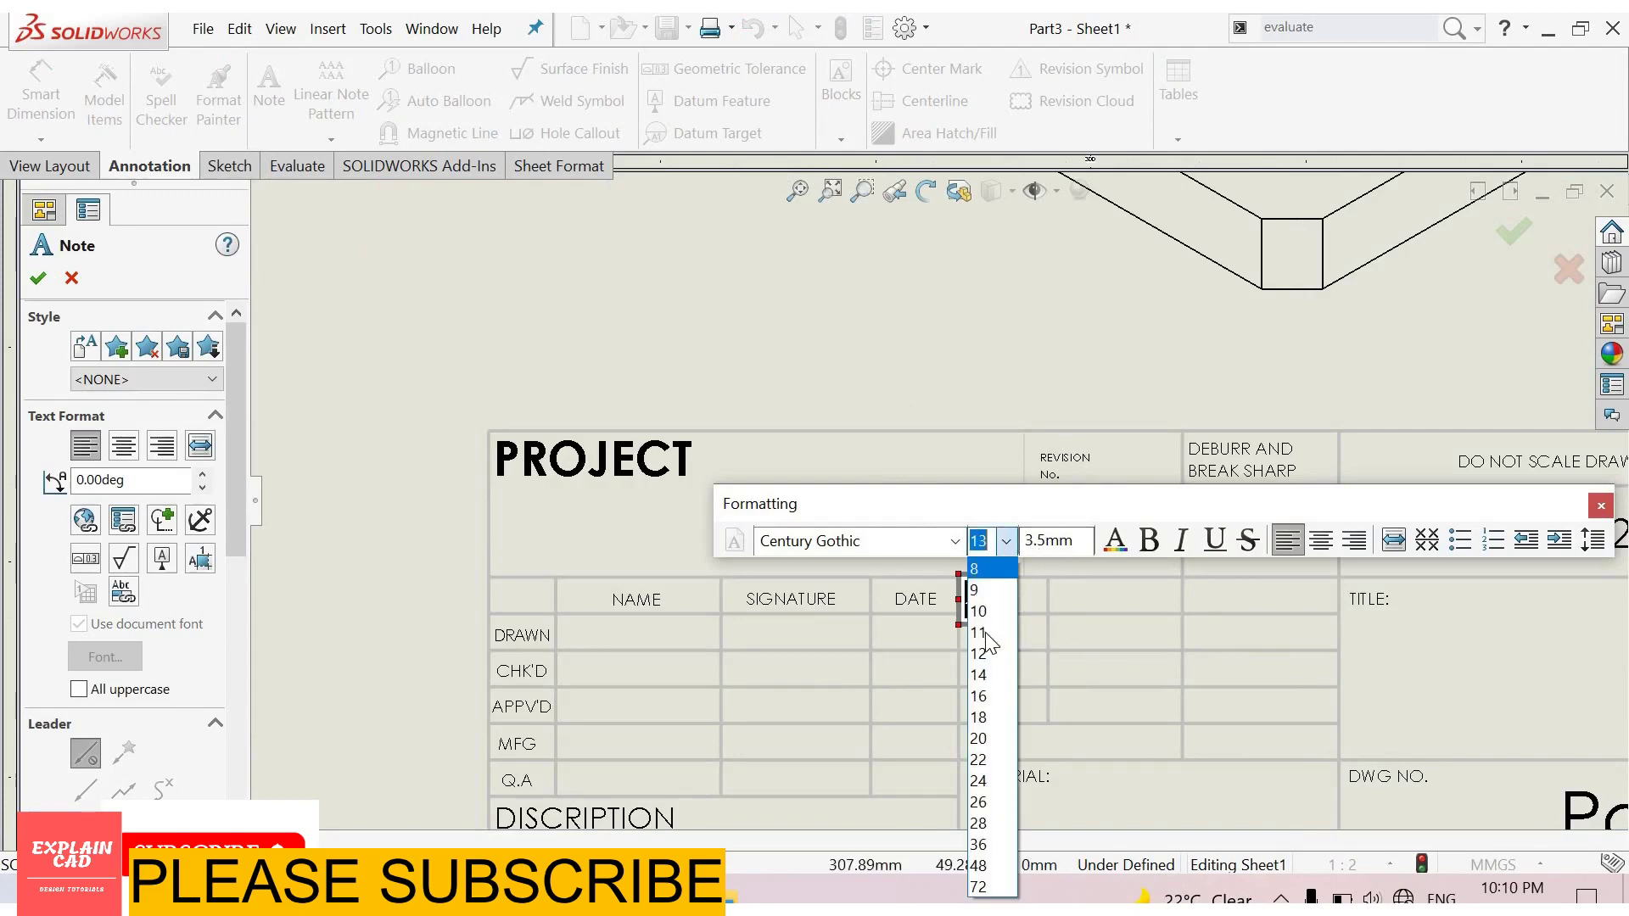
pyautogui.click(949, 388)
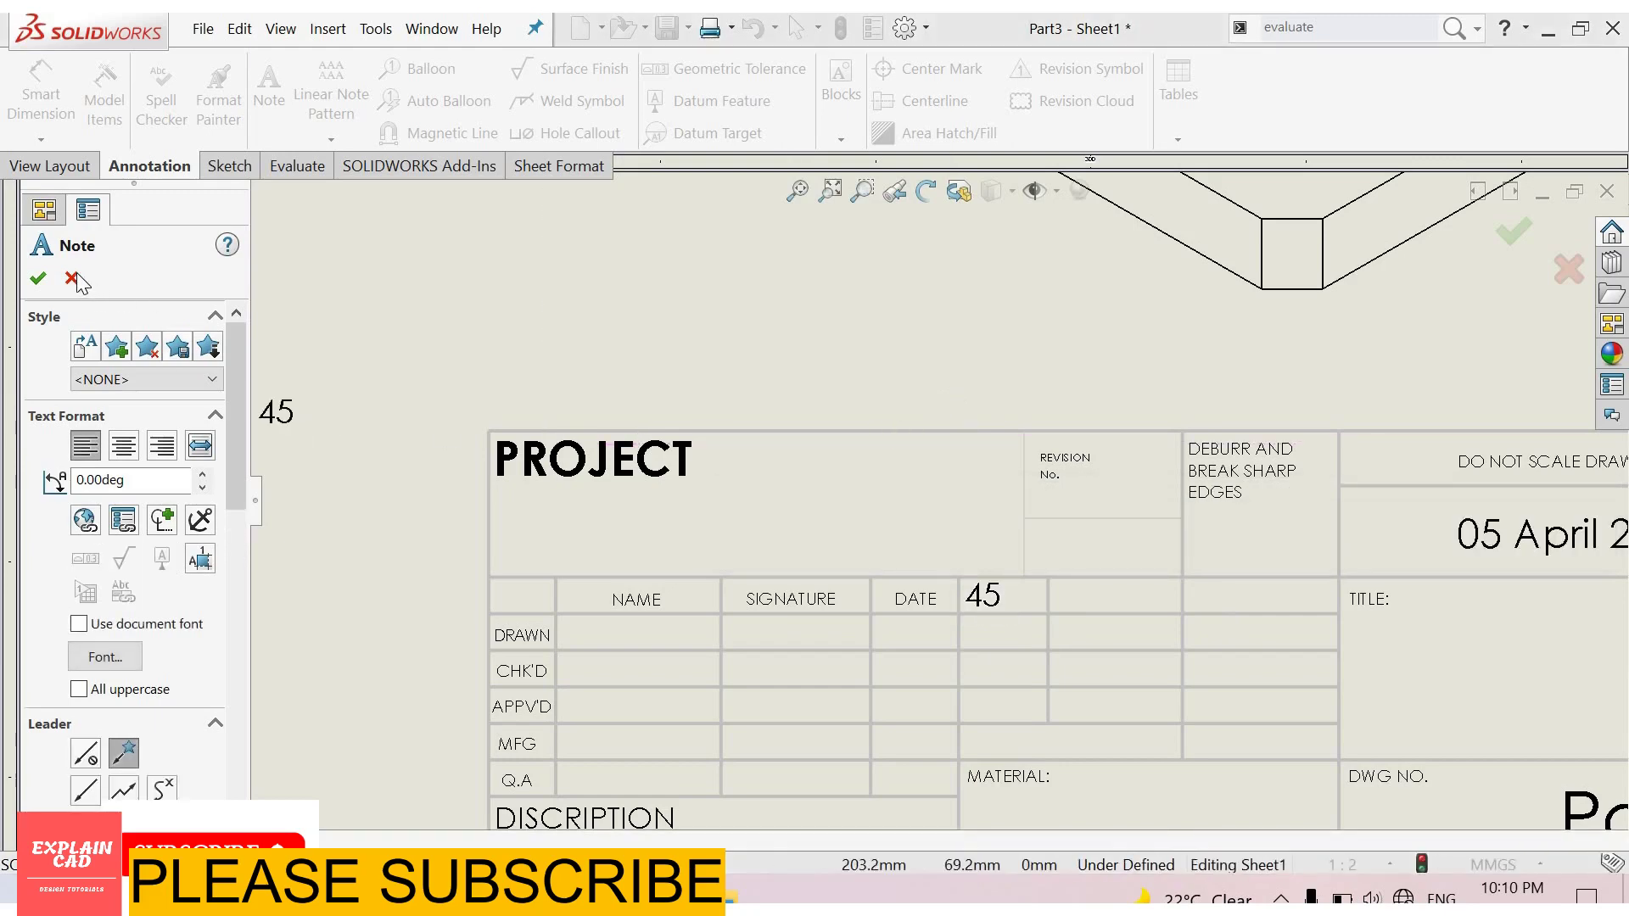
pyautogui.press('Escape')
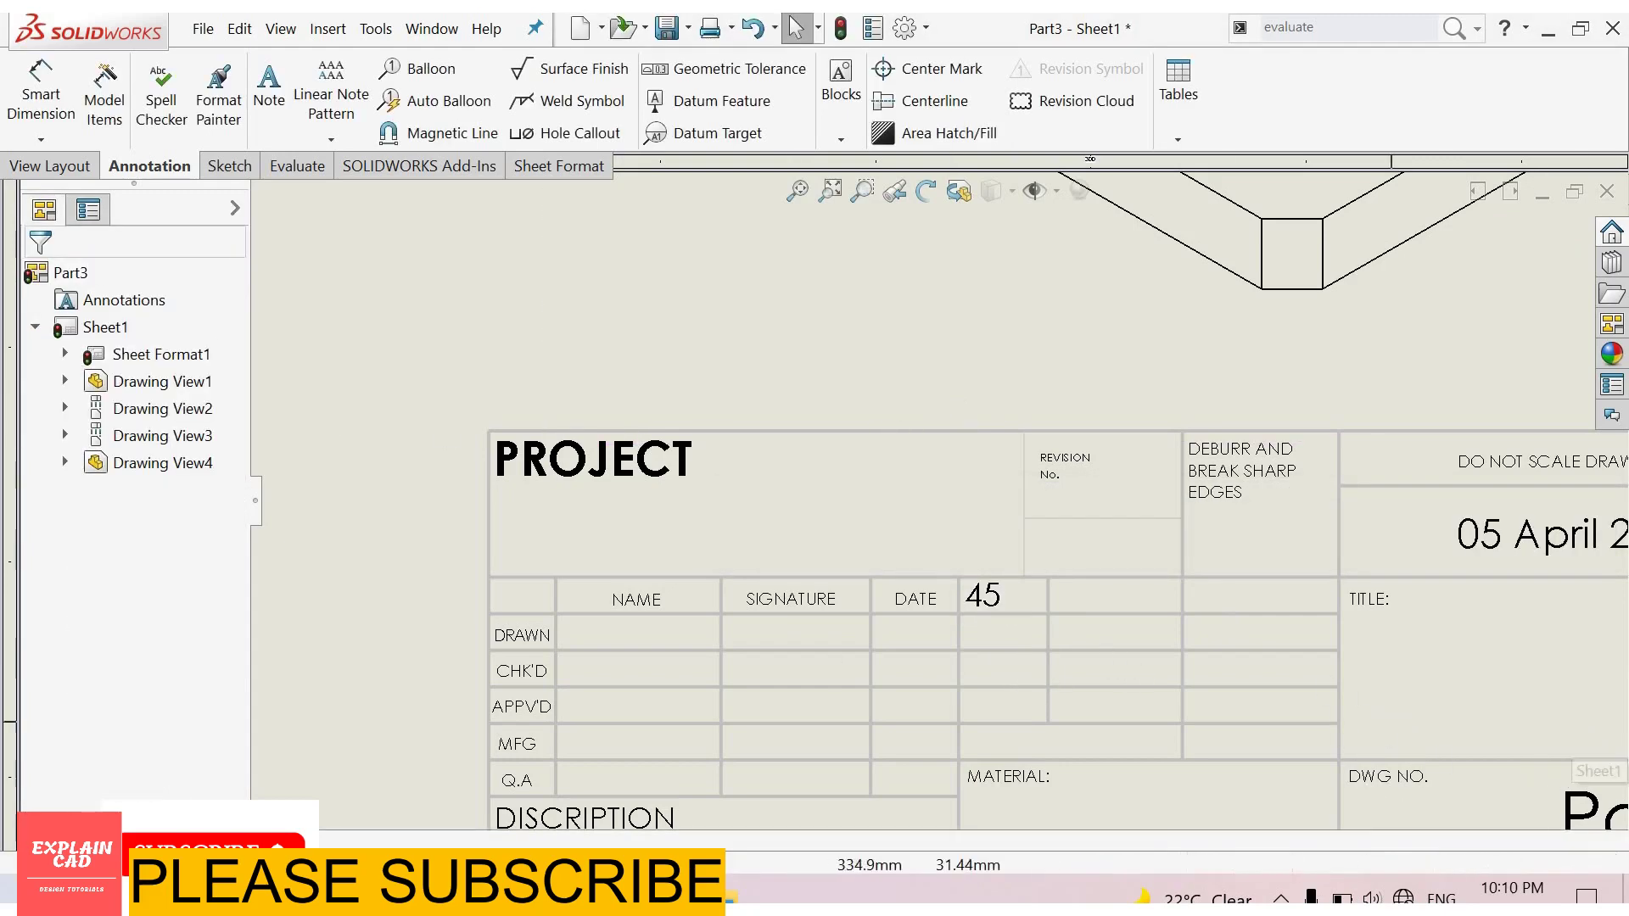
pyautogui.scroll(3, 937, 501)
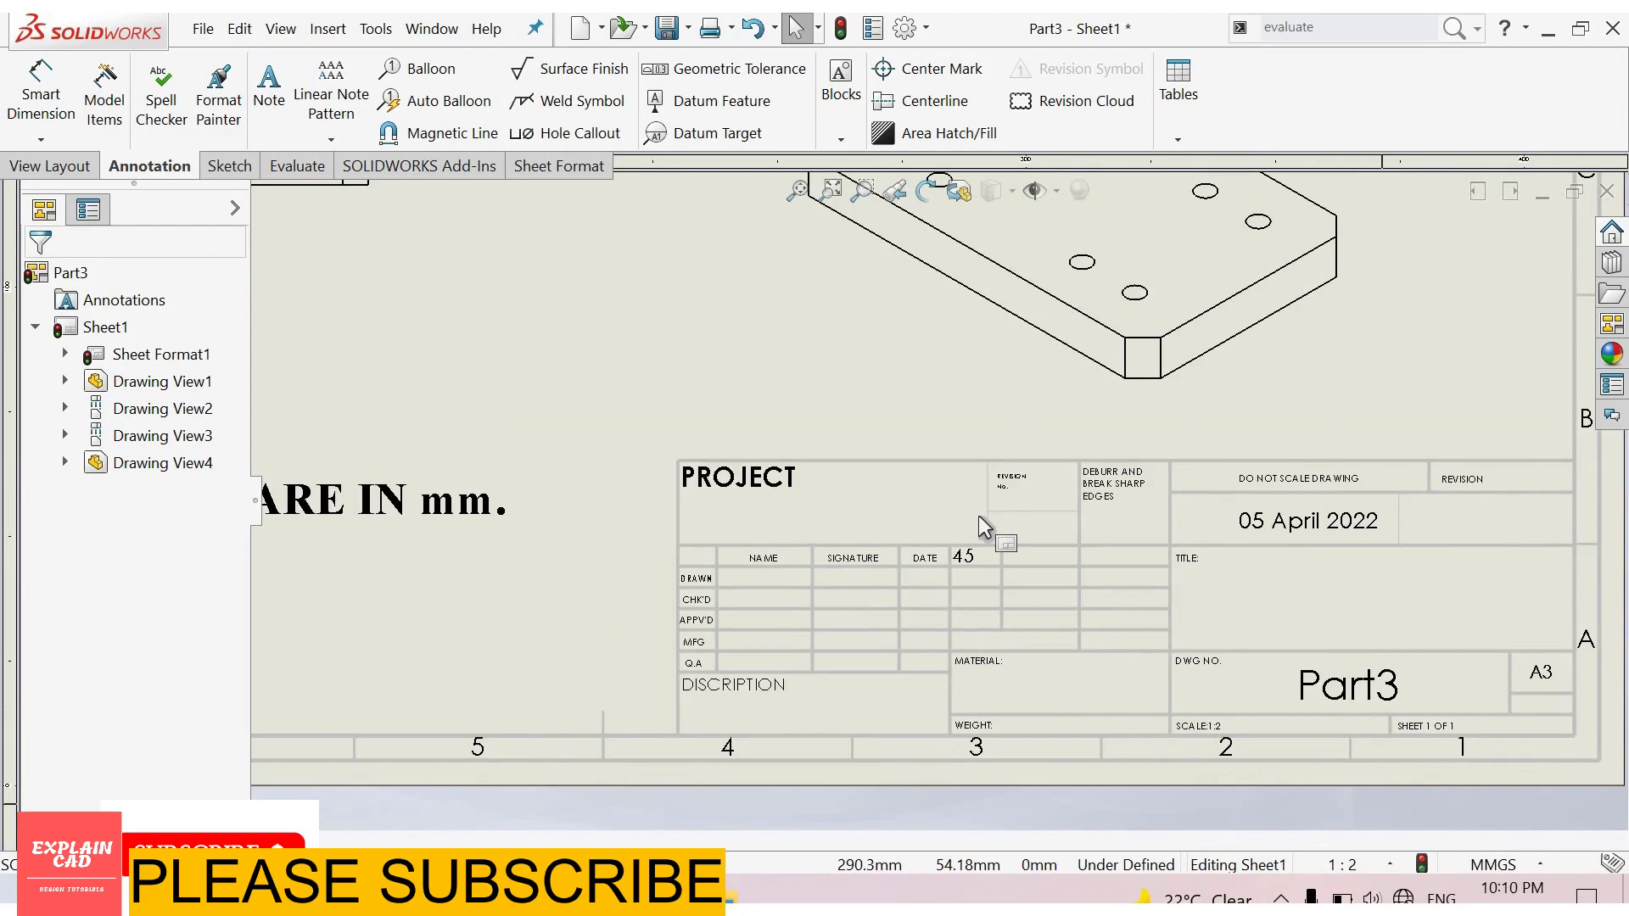